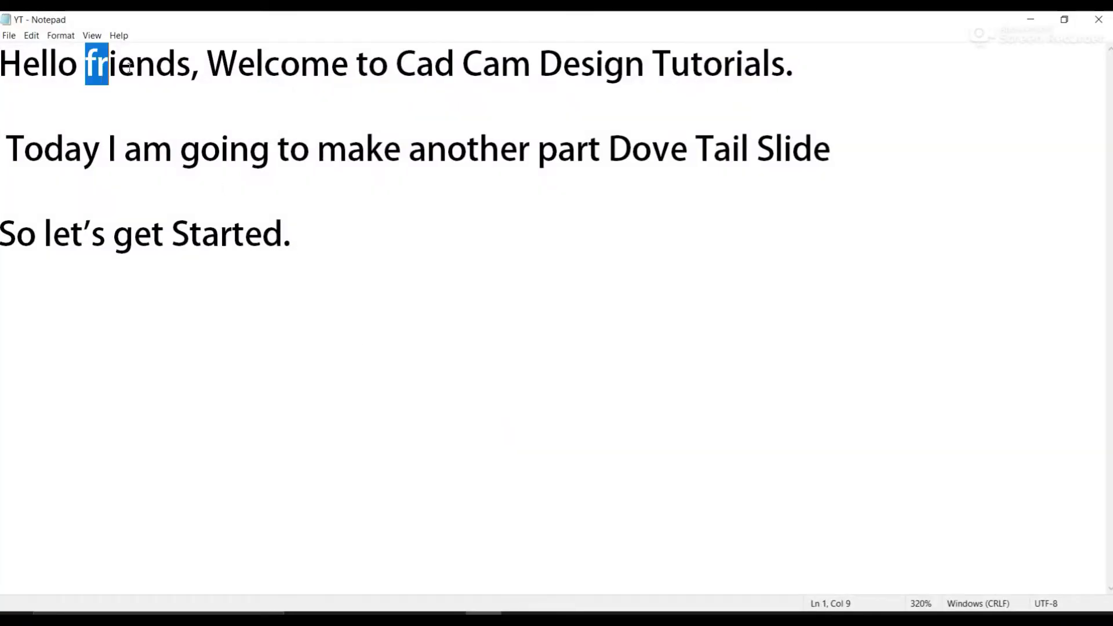
# - Highlight key words in the introductory note, including the part name Dove Tail Slide
pyautogui.moveTo(176, 65); pyautogui.dragTo(789, 72)
pyautogui.click(803, 99)
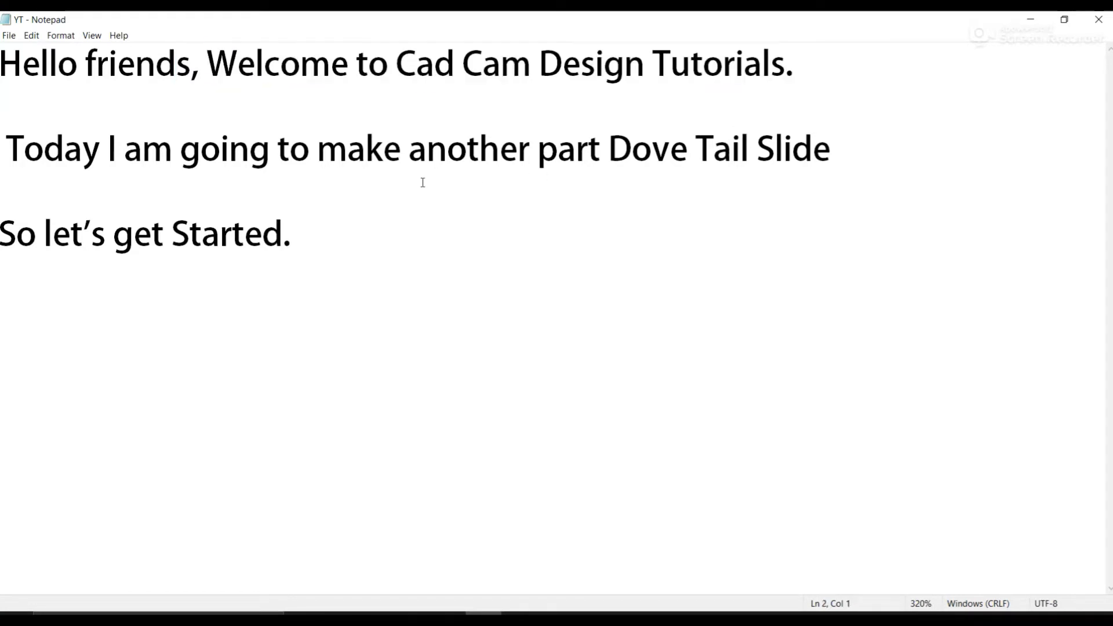
pyautogui.doubleClick(59, 153)
pyautogui.doubleClick(203, 154)
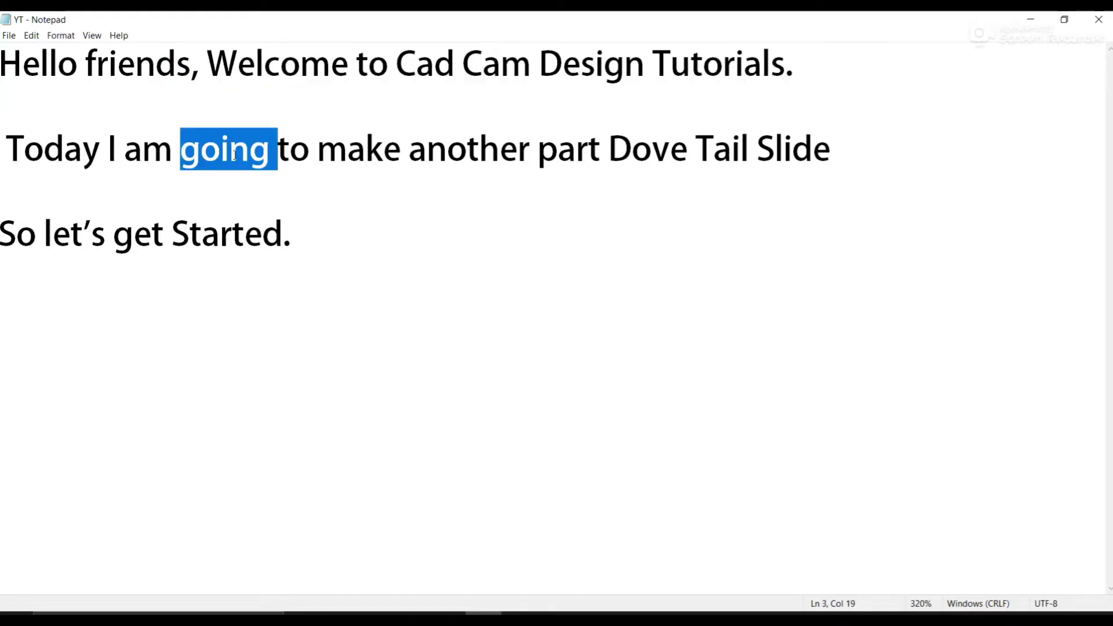
pyautogui.click(329, 152)
pyautogui.doubleClick(349, 154)
pyautogui.click(506, 159)
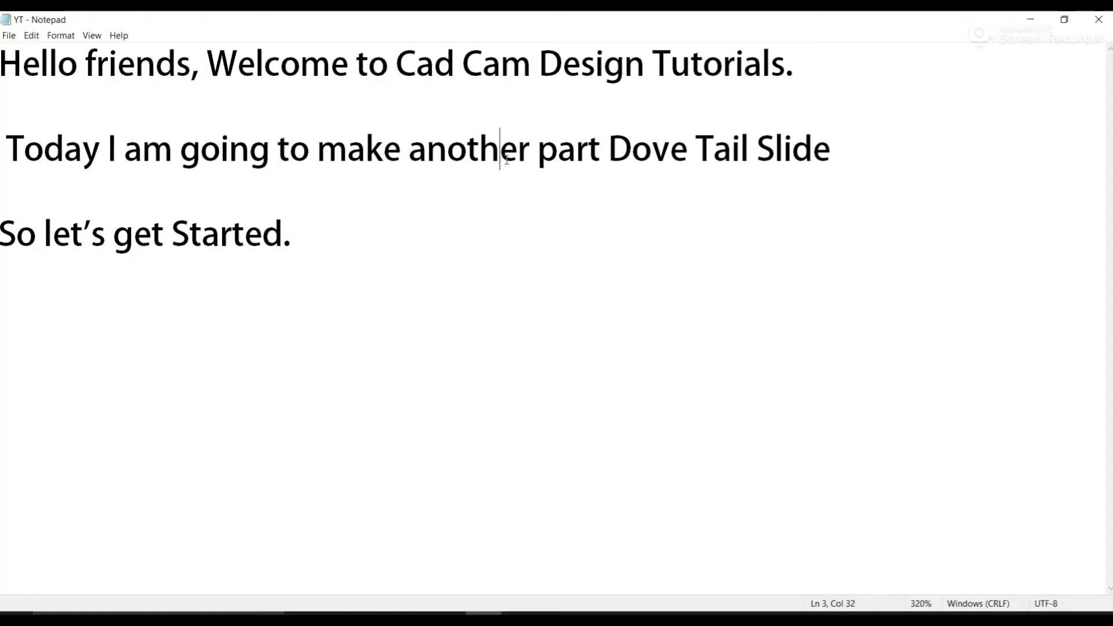
pyautogui.moveTo(604, 152); pyautogui.dragTo(832, 171)
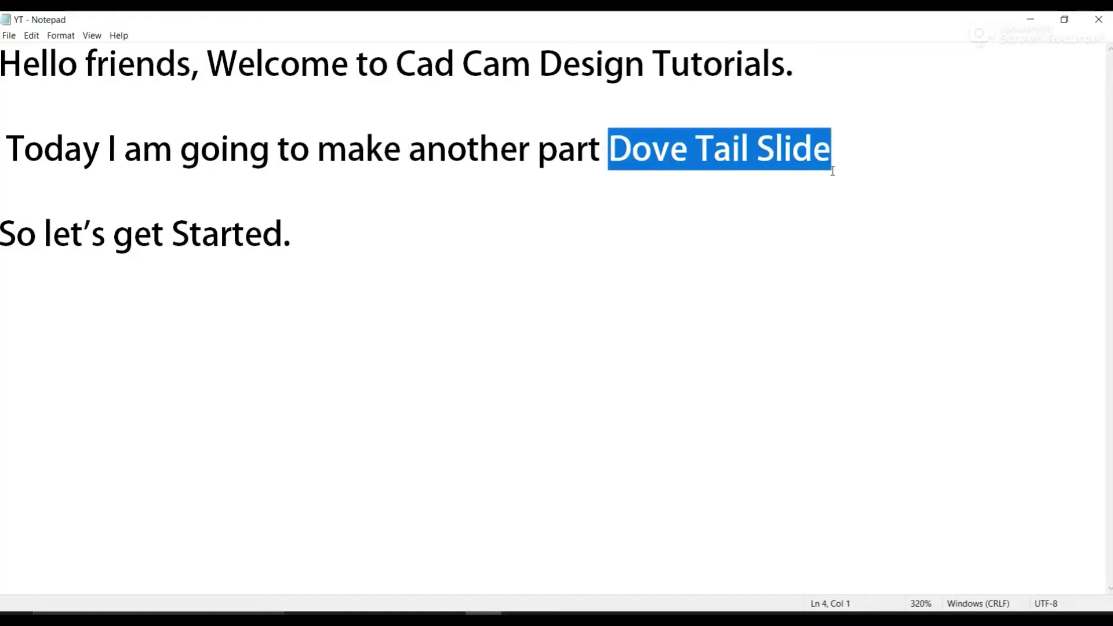
pyautogui.click(328, 253)
pyautogui.moveTo(19, 232); pyautogui.dragTo(298, 240)
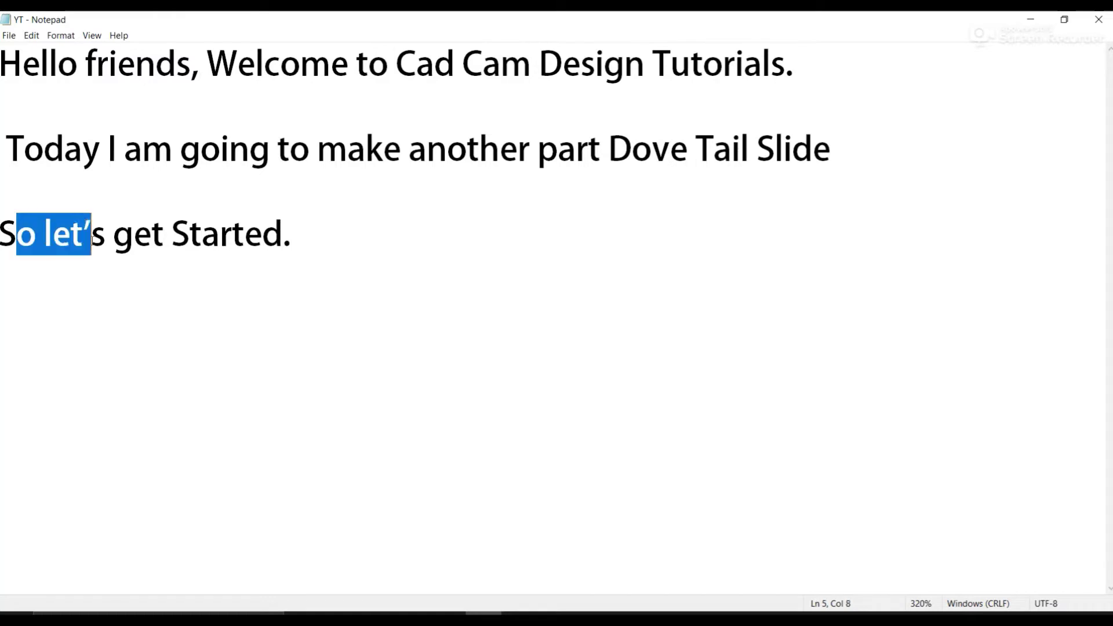
pyautogui.click(324, 253)
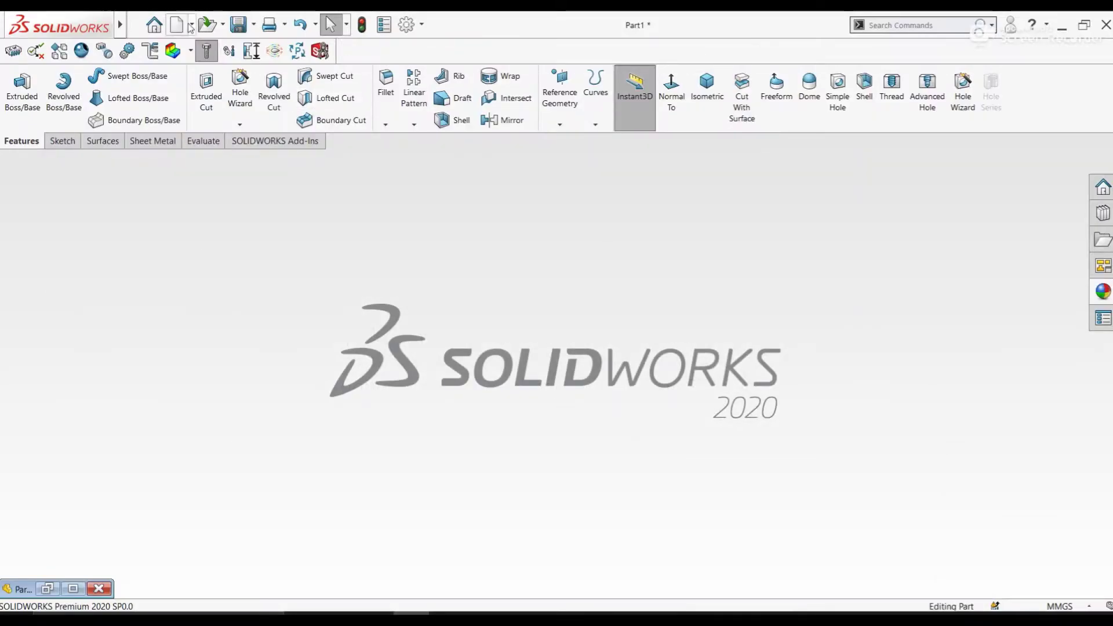
# - Create a new part in MMGS units with the Ambient Only scene
pyautogui.click(178, 25)
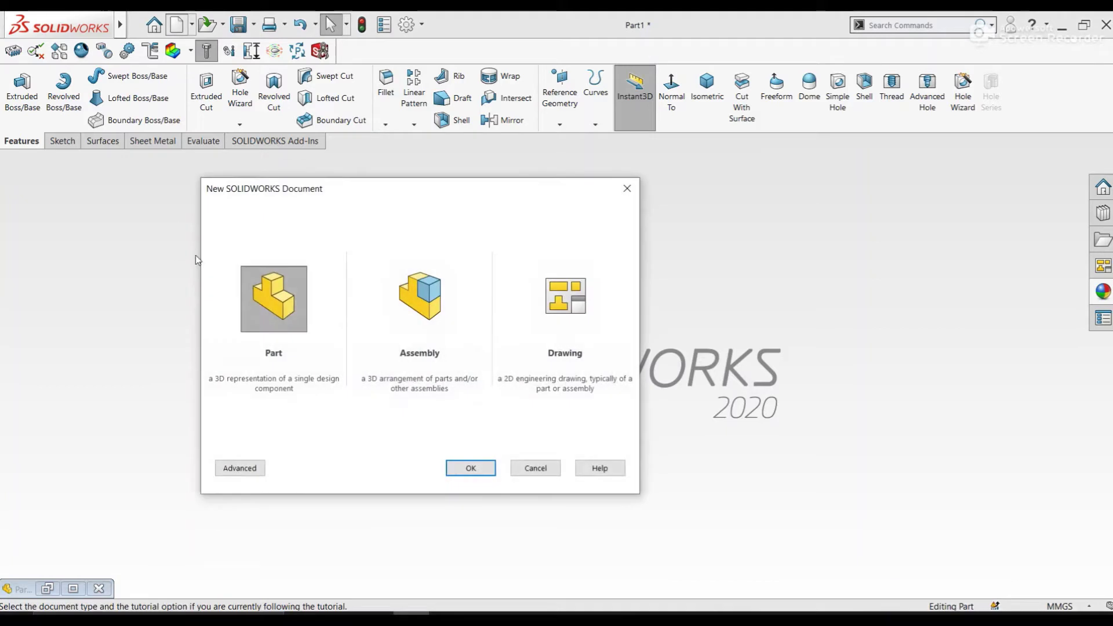
pyautogui.click(471, 468)
pyautogui.click(1060, 606)
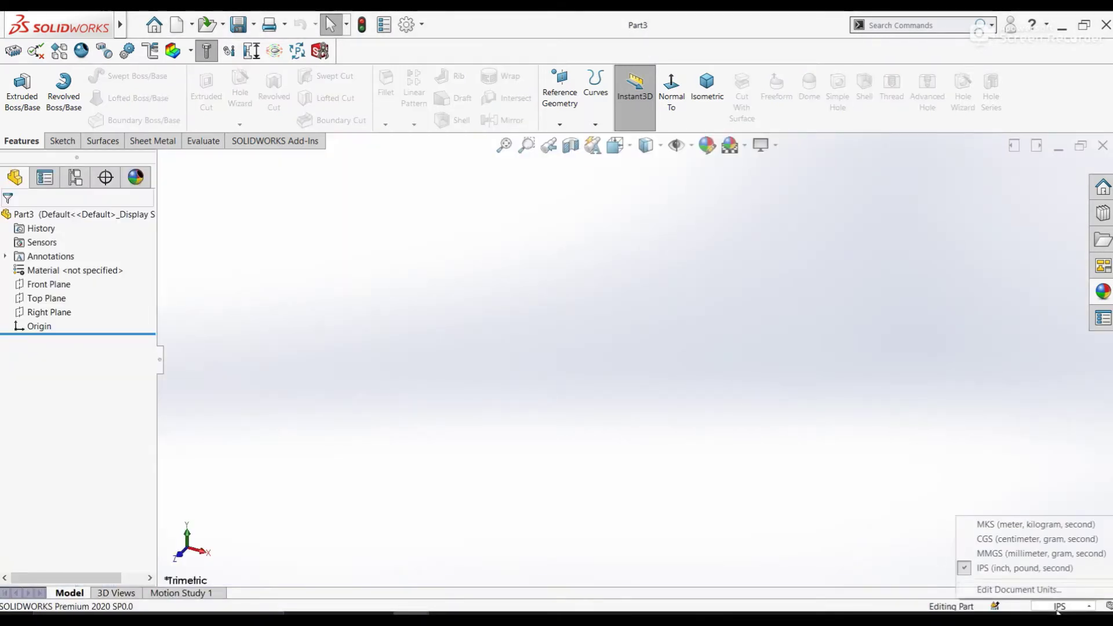
pyautogui.click(1039, 569)
pyautogui.click(1059, 605)
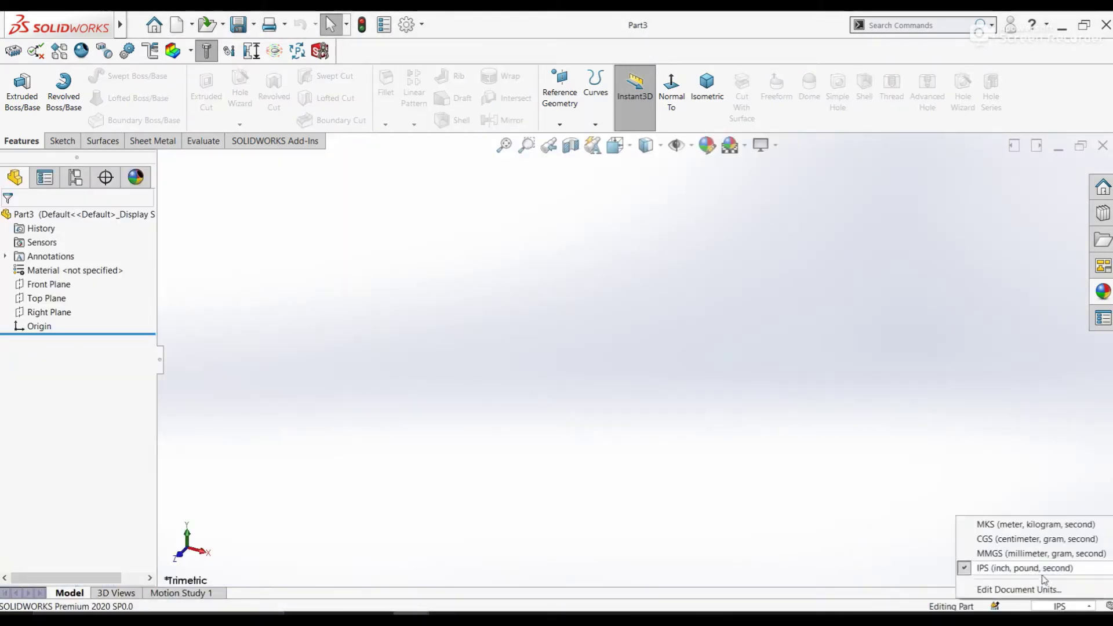
pyautogui.click(1040, 553)
pyautogui.click(744, 146)
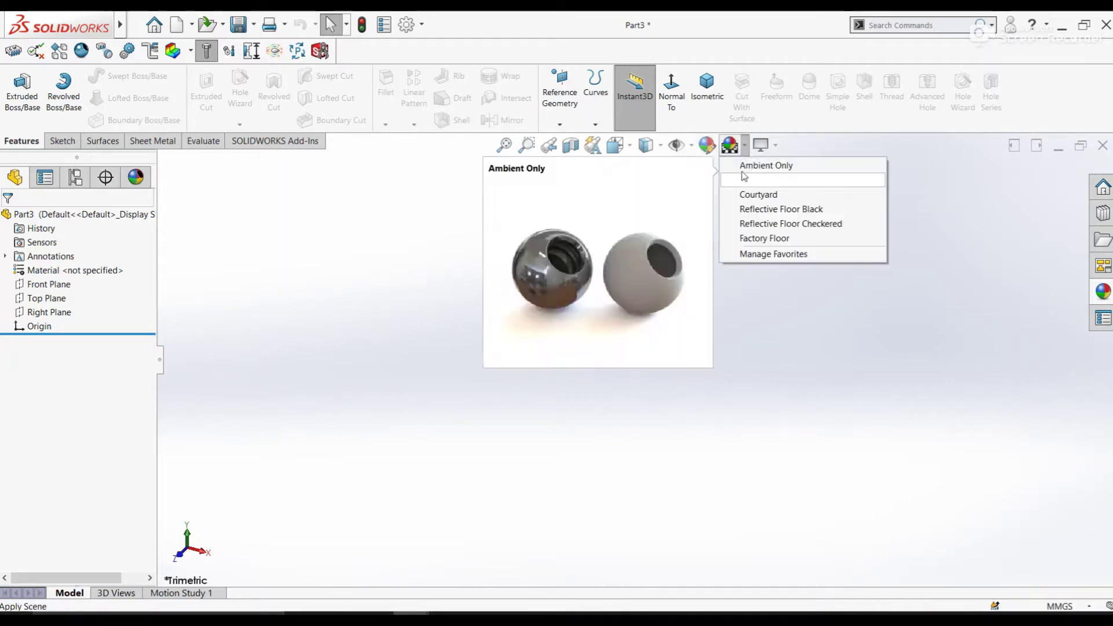
pyautogui.click(742, 181)
# - Sketch a closed four-sided profile with a slanted left side on the Front Plane
pyautogui.click(49, 284)
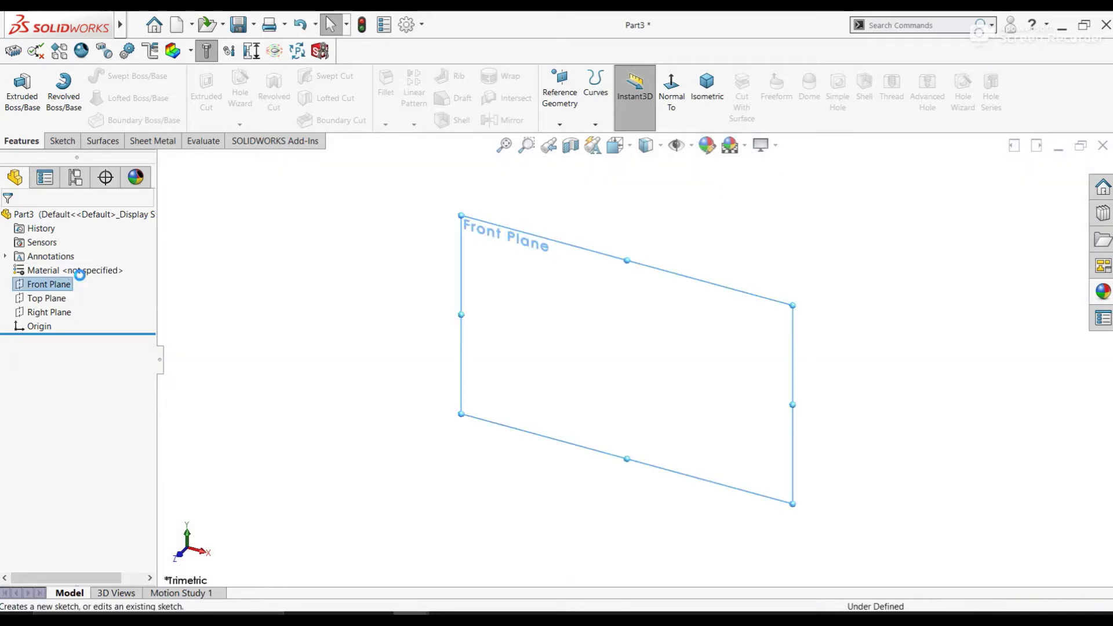
pyautogui.click(87, 271)
pyautogui.click(86, 75)
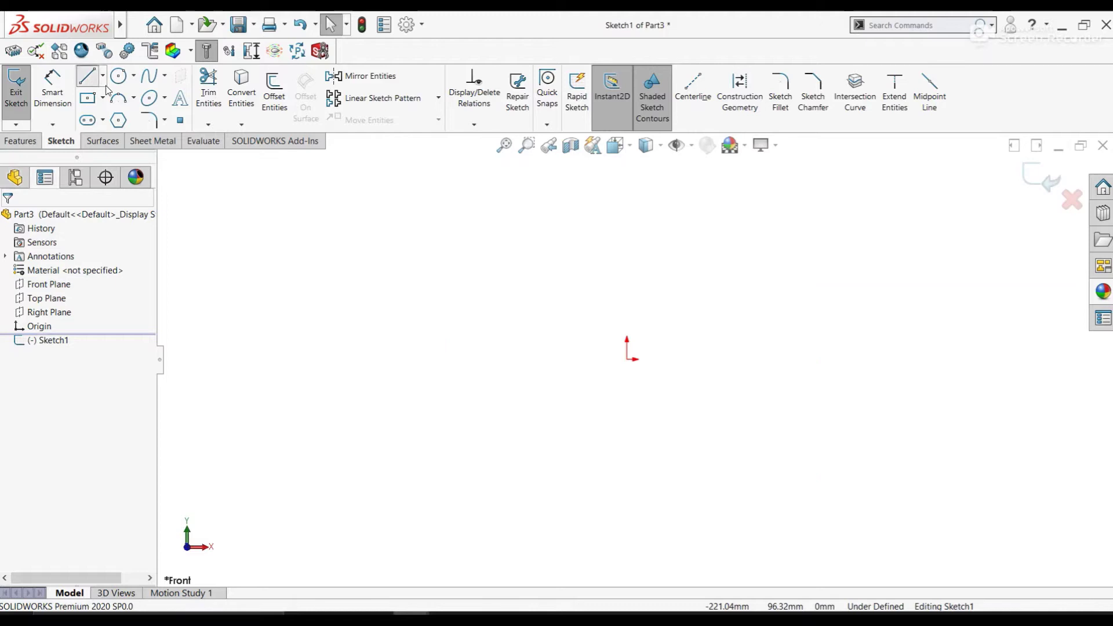
pyautogui.click(626, 357)
pyautogui.click(627, 208)
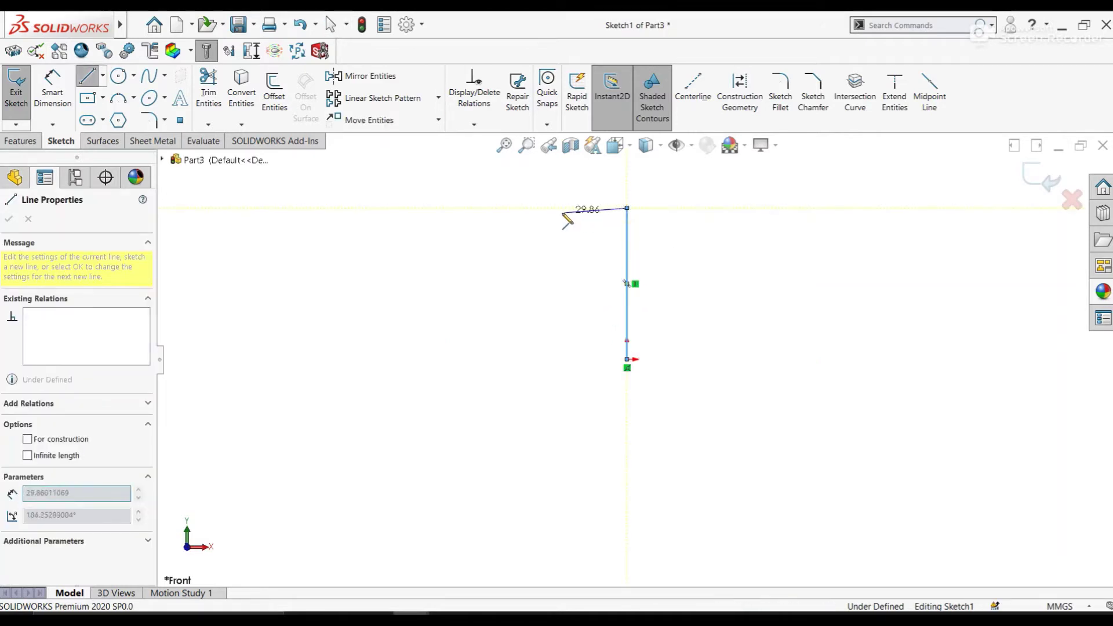
pyautogui.click(537, 208)
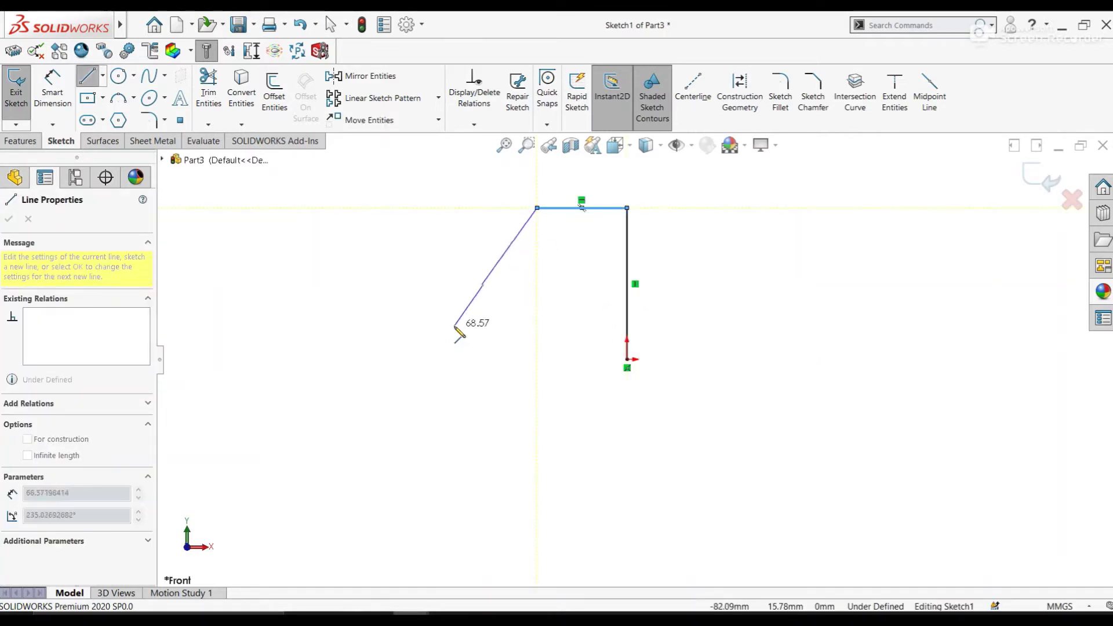
pyautogui.click(426, 360)
pyautogui.click(627, 360)
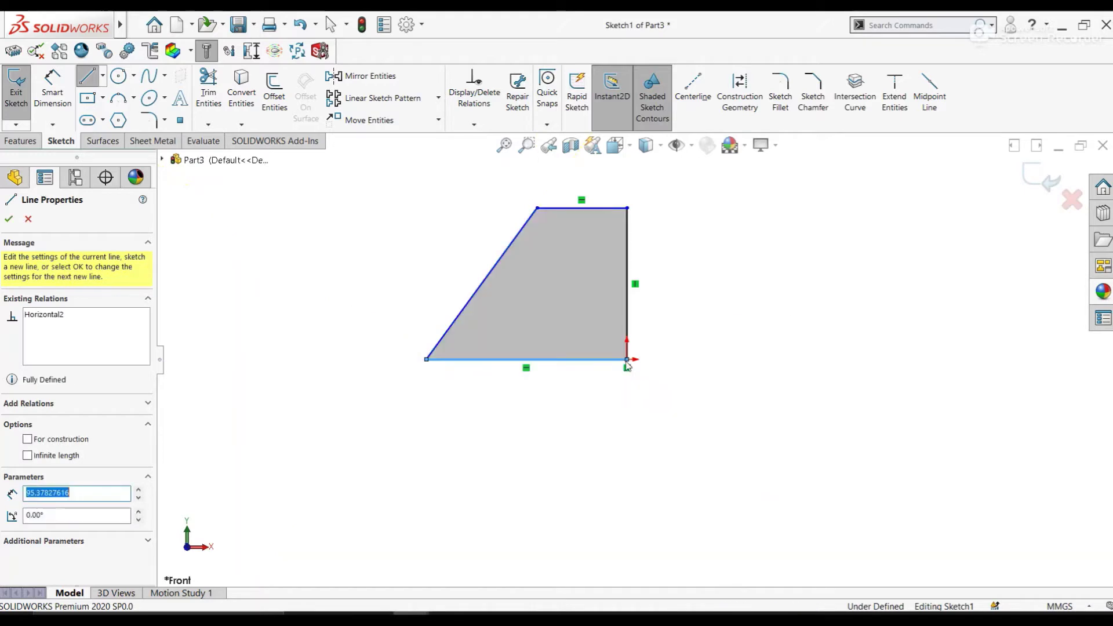
pyautogui.rightClick(627, 360)
pyautogui.click(784, 326)
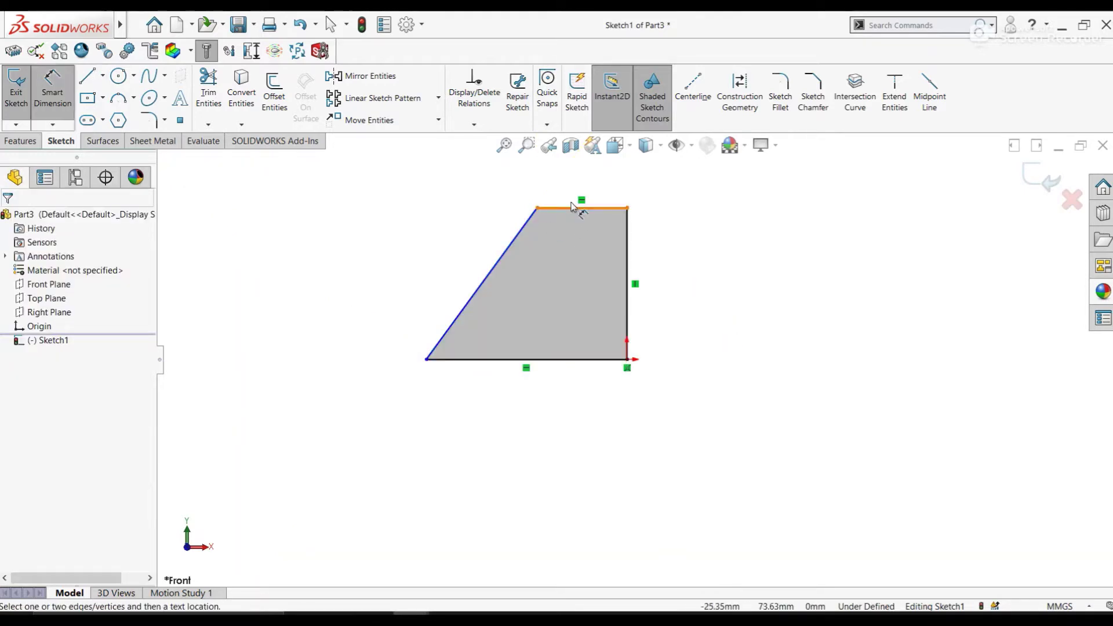
# - Dimension the right edge to 35 mm and the bottom edge to 50 mm
pyautogui.click(624, 257)
pyautogui.click(688, 286)
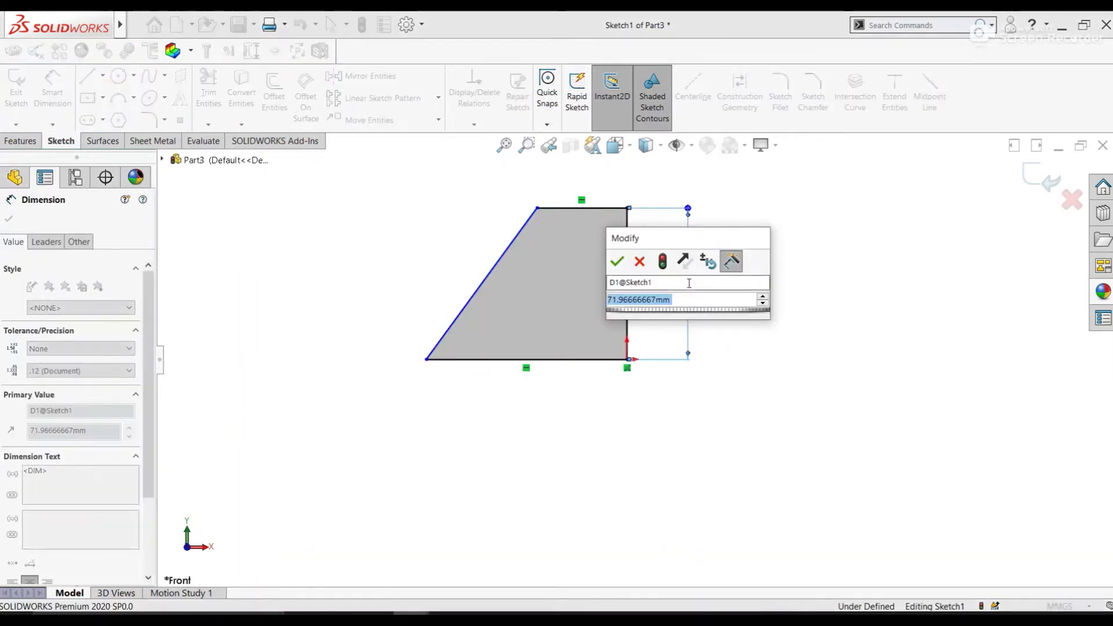
pyautogui.write('35')
pyautogui.press('Return')
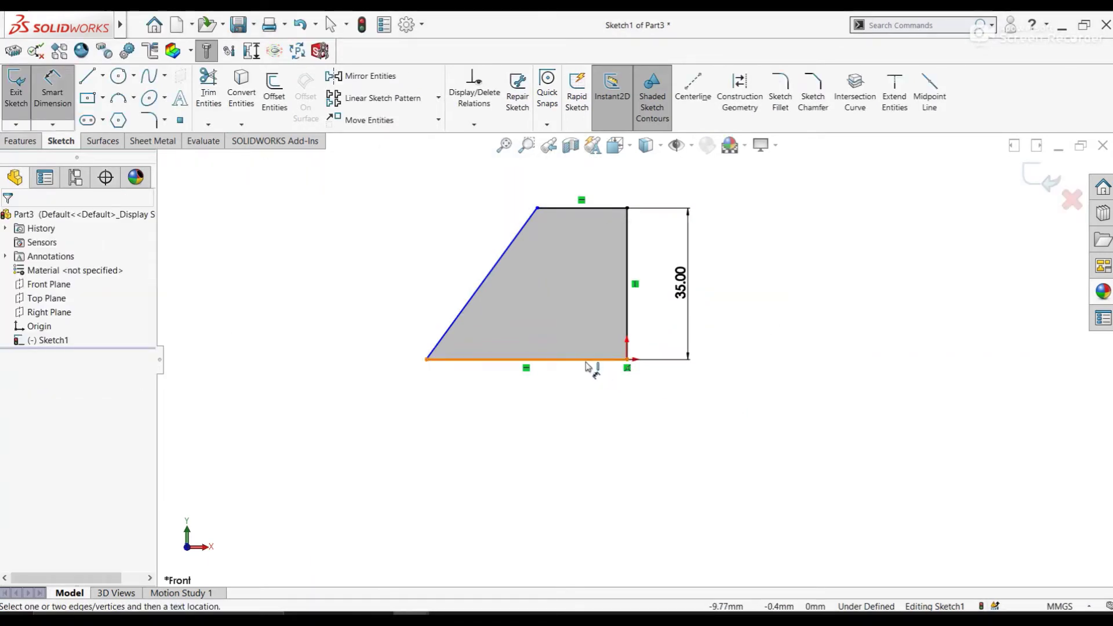
pyautogui.click(587, 360)
pyautogui.click(542, 405)
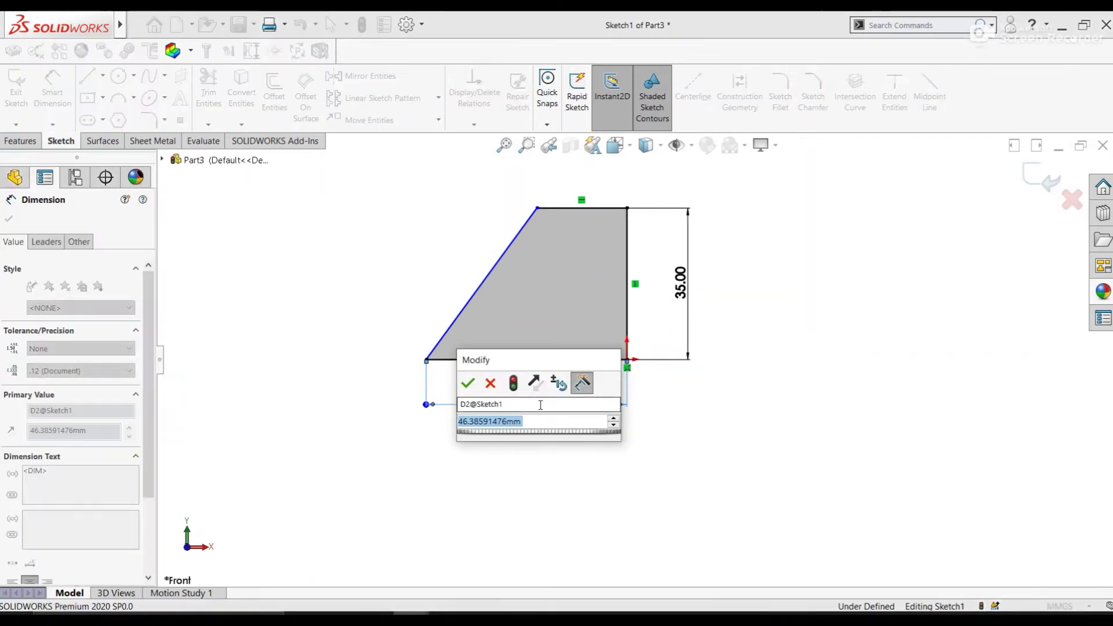
pyautogui.write('50')
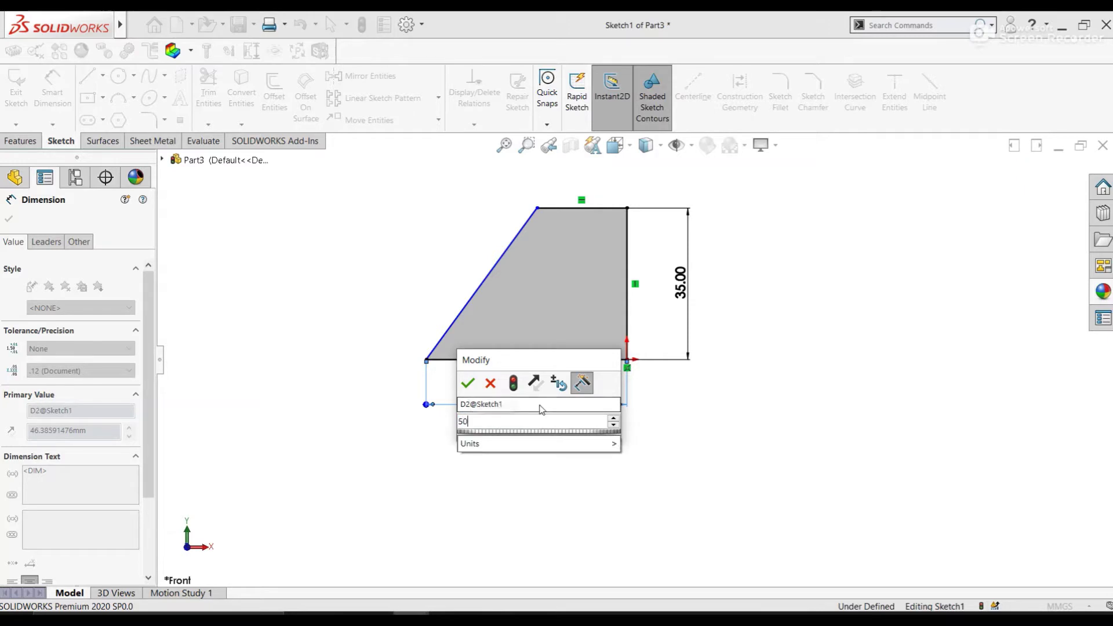
pyautogui.press('Return')
# - Dimension the angle between the slanted and top edges to 45°
pyautogui.click(489, 277)
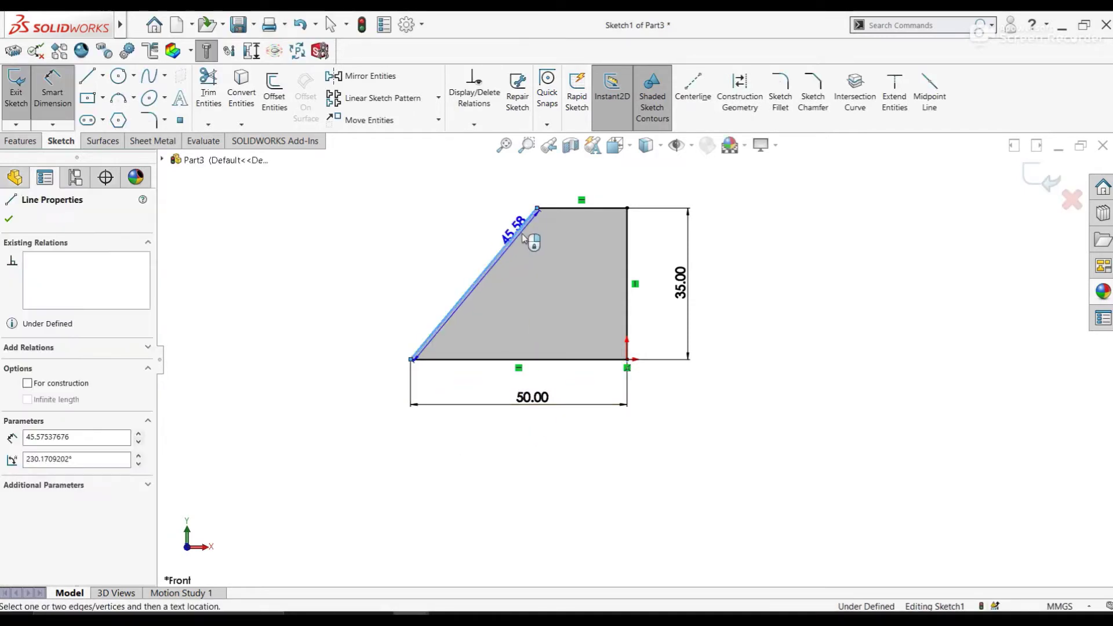
pyautogui.click(548, 208)
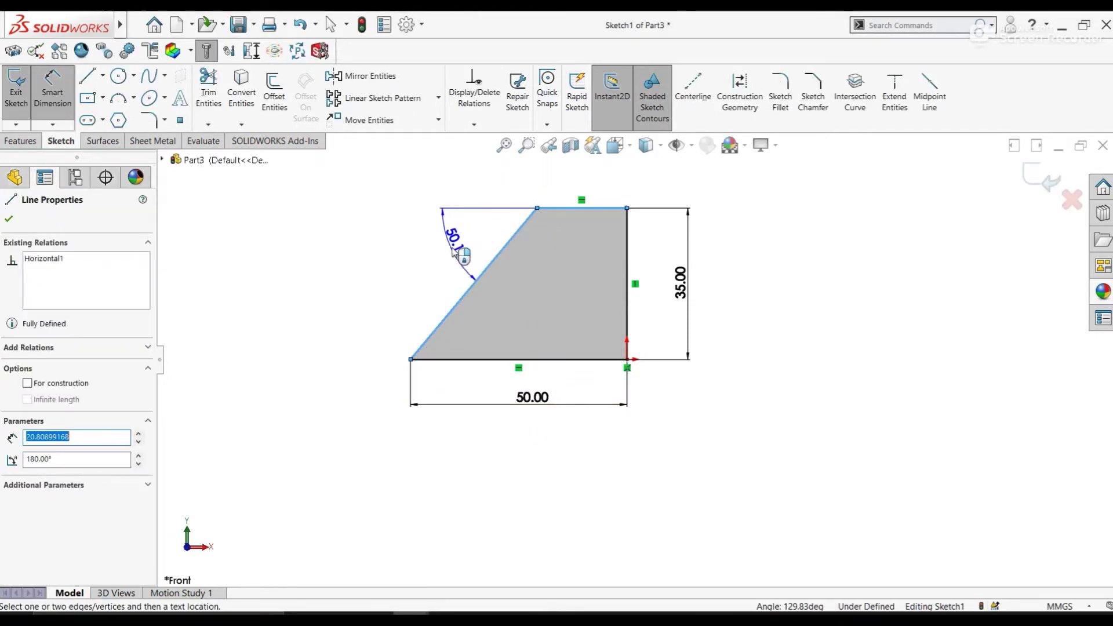
pyautogui.click(453, 258)
pyautogui.press('Return')
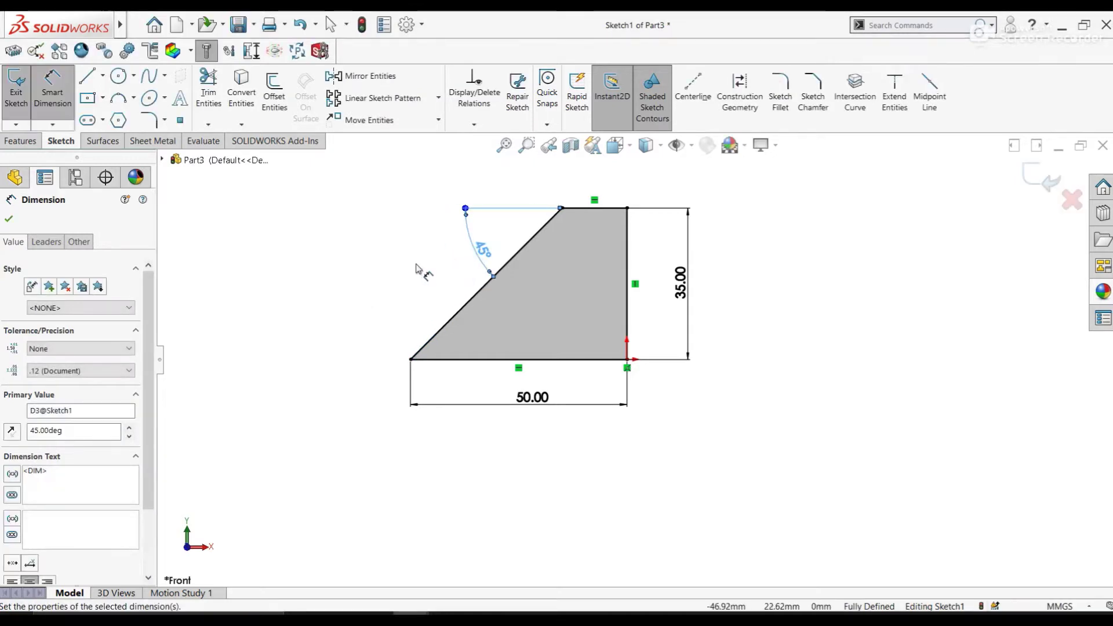
pyautogui.rightClick(395, 228)
pyautogui.press('Escape')
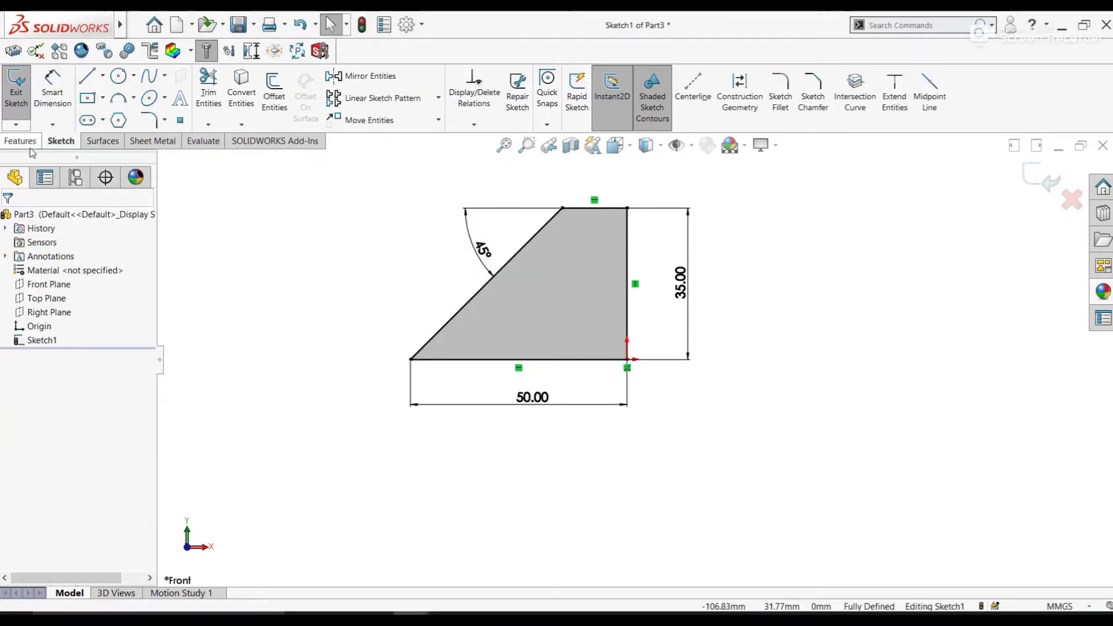
pyautogui.click(22, 140)
pyautogui.click(22, 93)
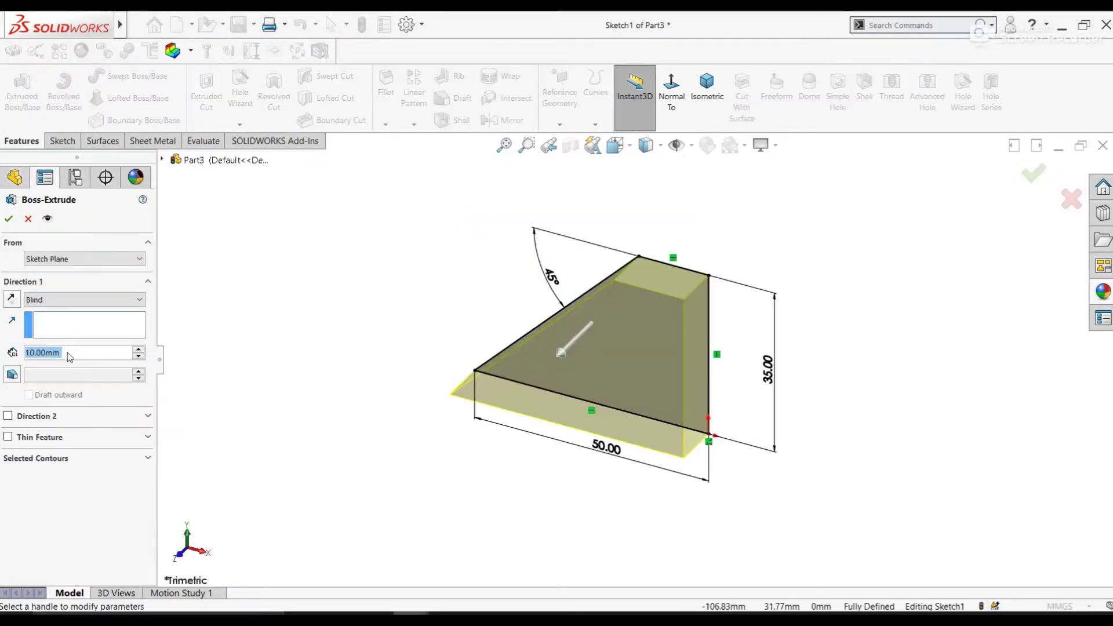
# - Extrude the profile 50 mm with the Mid Plane end condition
pyautogui.write('50')
pyautogui.press('Return')
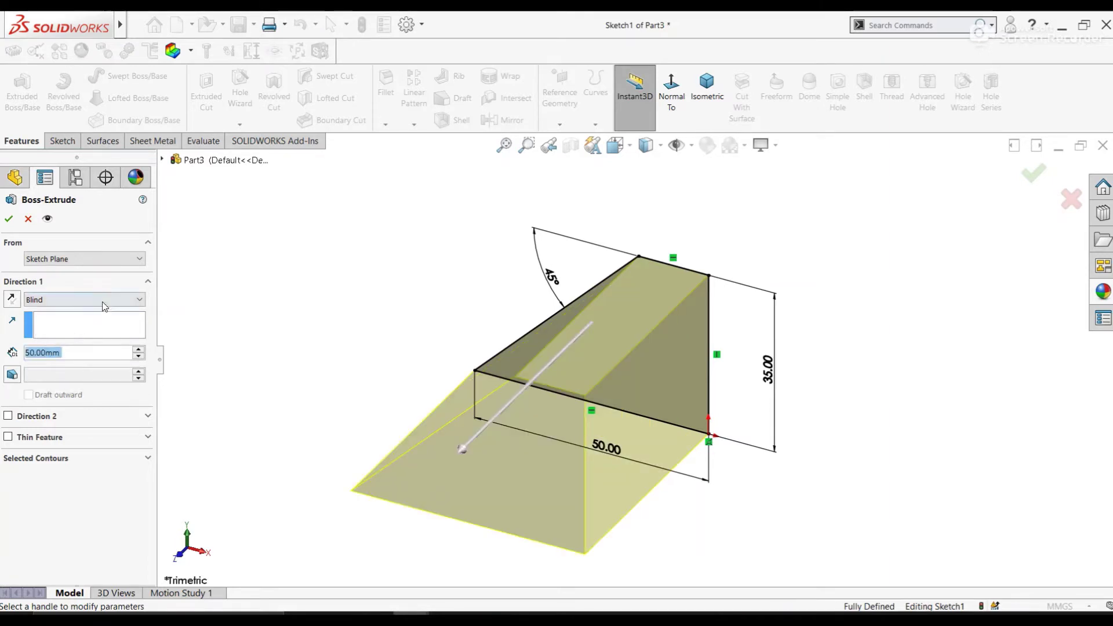
pyautogui.click(102, 303)
pyautogui.click(52, 363)
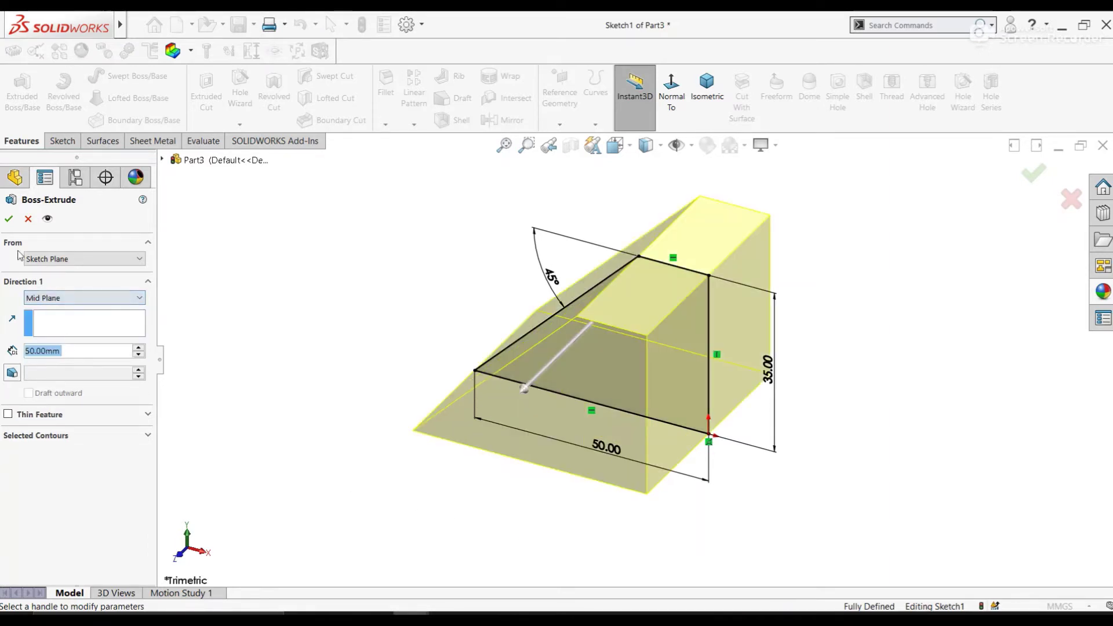
pyautogui.click(9, 219)
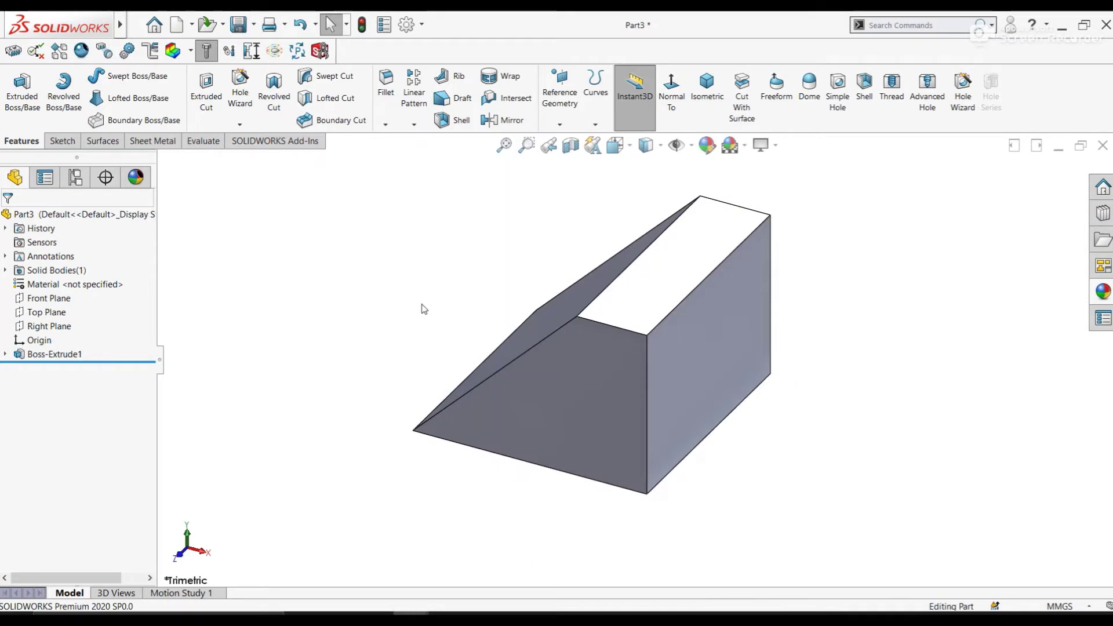
pyautogui.moveTo(422, 308)
pyautogui.mouseDown(button='middle')
pyautogui.moveTo(484, 242)
pyautogui.moveTo(461, 251)
pyautogui.moveTo(402, 186)
pyautogui.mouseUp(button='middle')
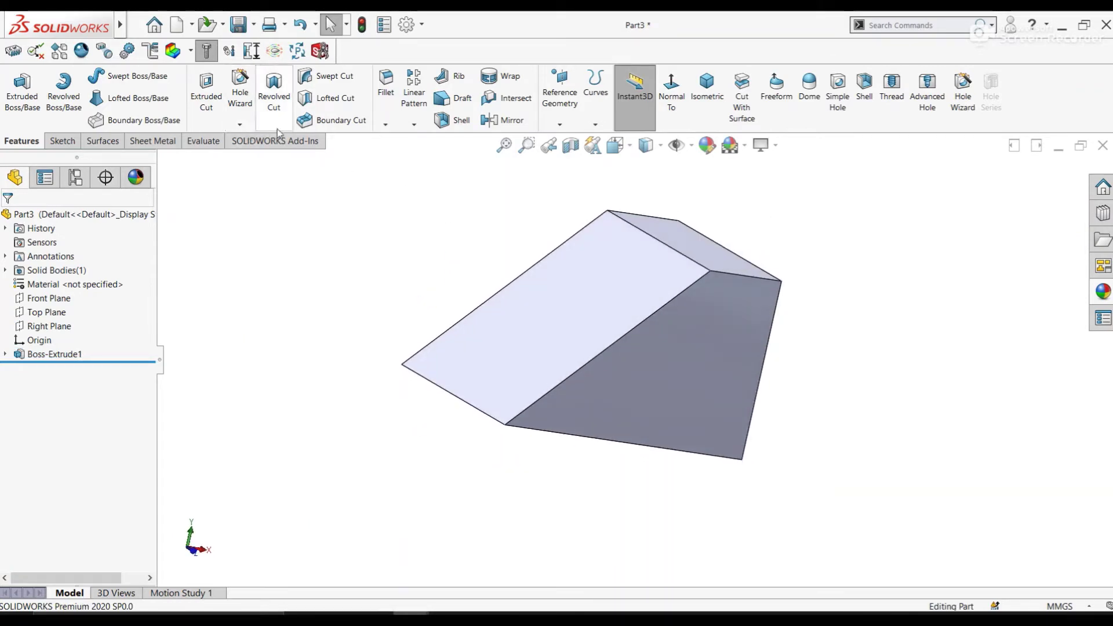
# - Fillet the wedge's lower-left edge with a 4 mm radius
pyautogui.click(386, 99)
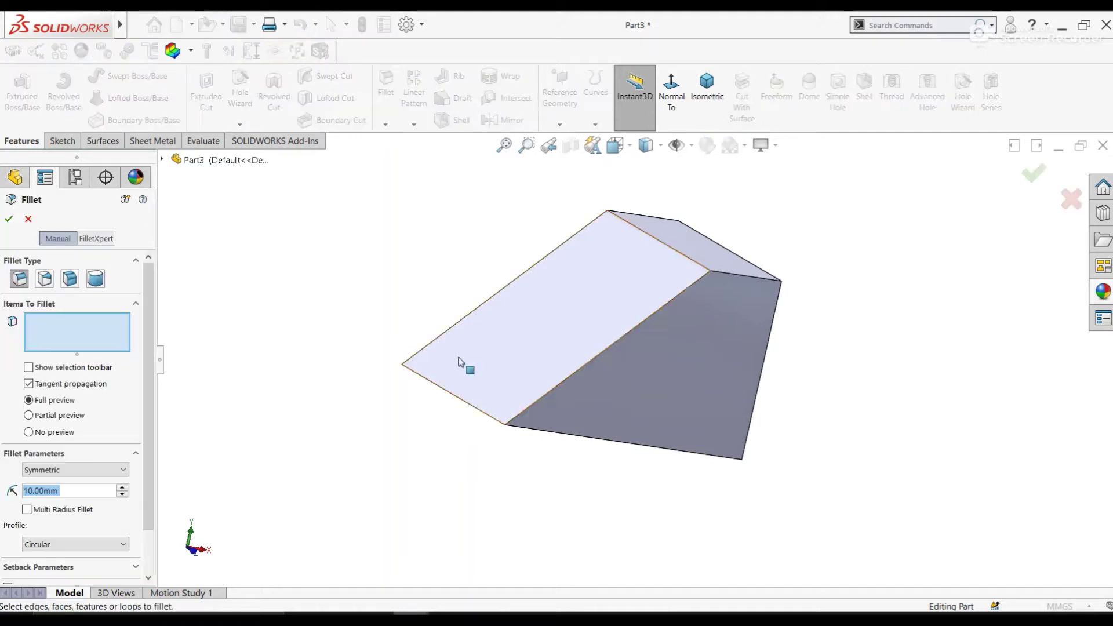
pyautogui.click(454, 401)
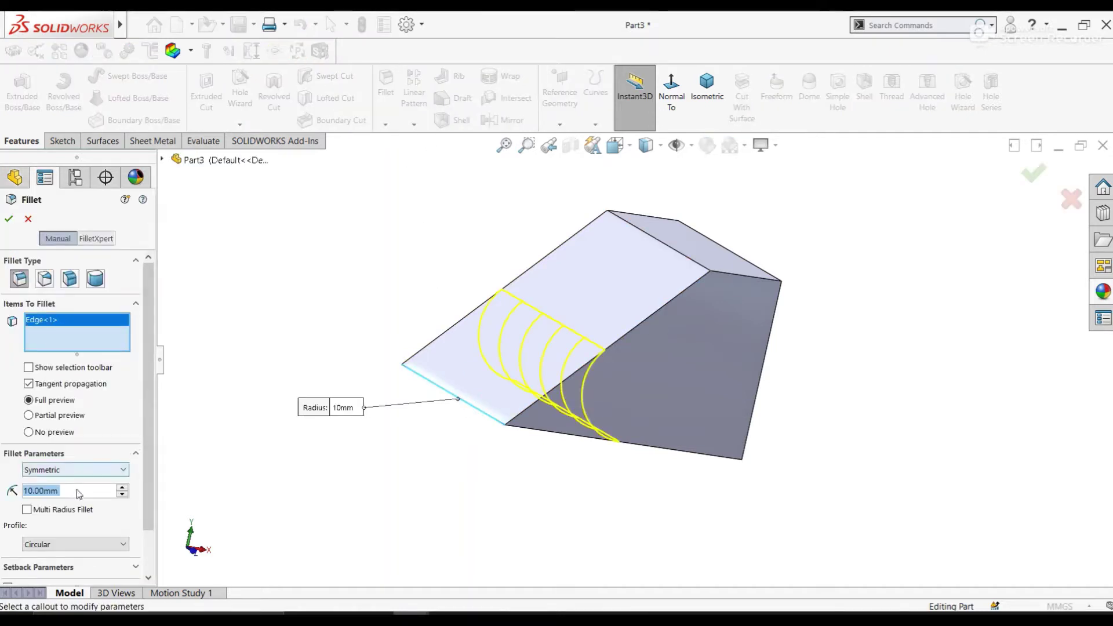
pyautogui.write('4')
pyautogui.press('Return')
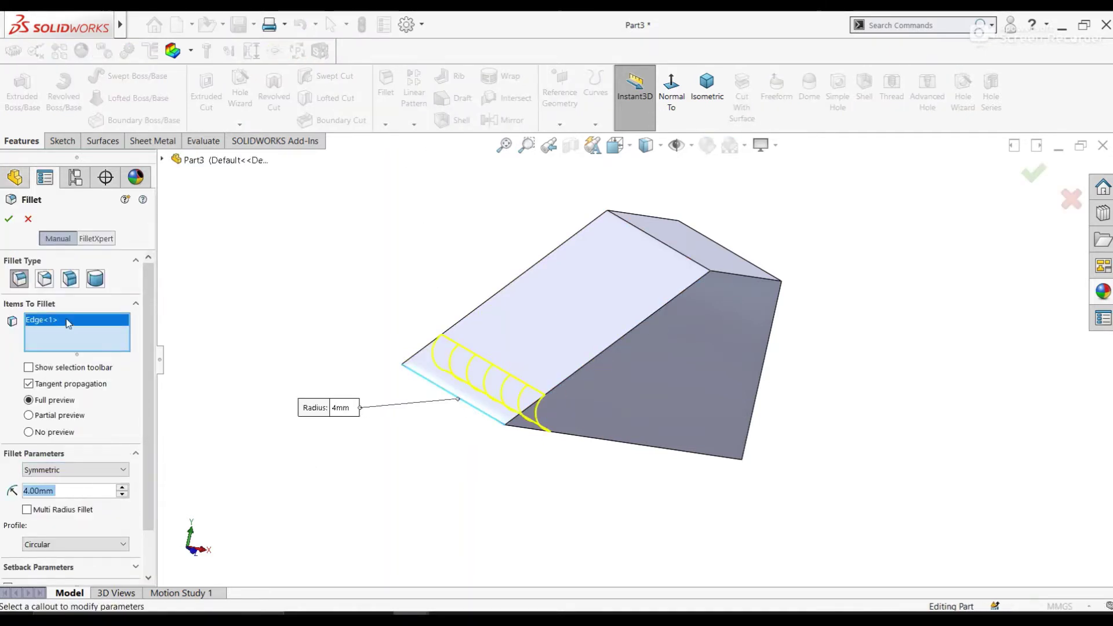
pyautogui.press('Return')
pyautogui.moveTo(410, 266)
pyautogui.mouseDown(button='middle')
pyautogui.moveTo(348, 256)
pyautogui.moveTo(388, 253)
pyautogui.mouseUp(button='middle')
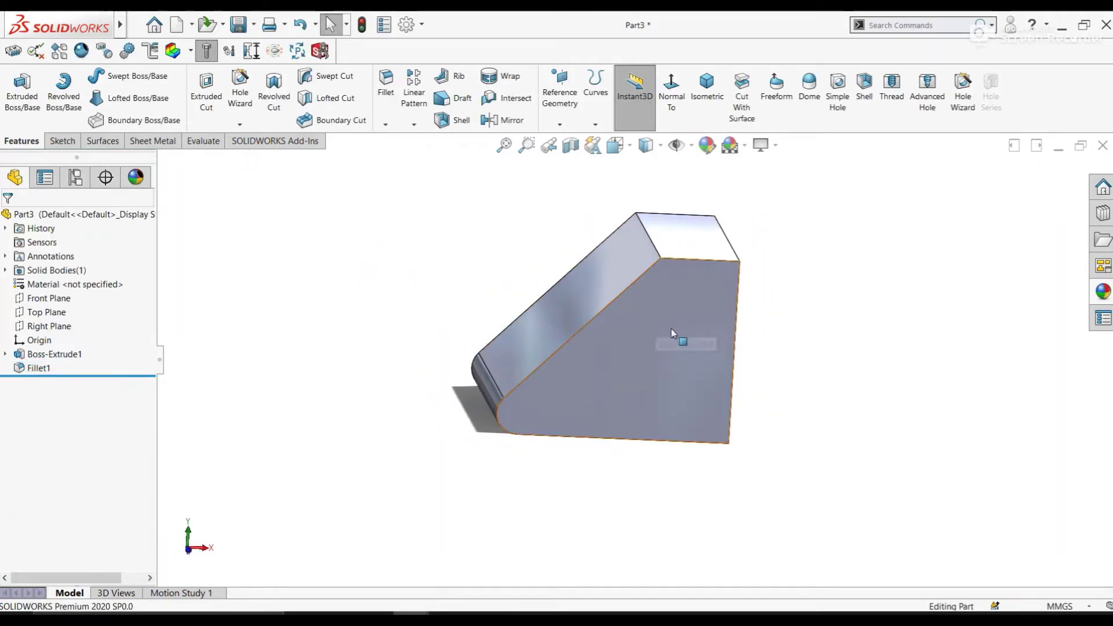
pyautogui.moveTo(667, 326)
pyautogui.mouseDown(button='middle')
pyautogui.moveTo(785, 241)
pyautogui.moveTo(731, 311)
pyautogui.moveTo(757, 216)
pyautogui.mouseUp(button='middle')
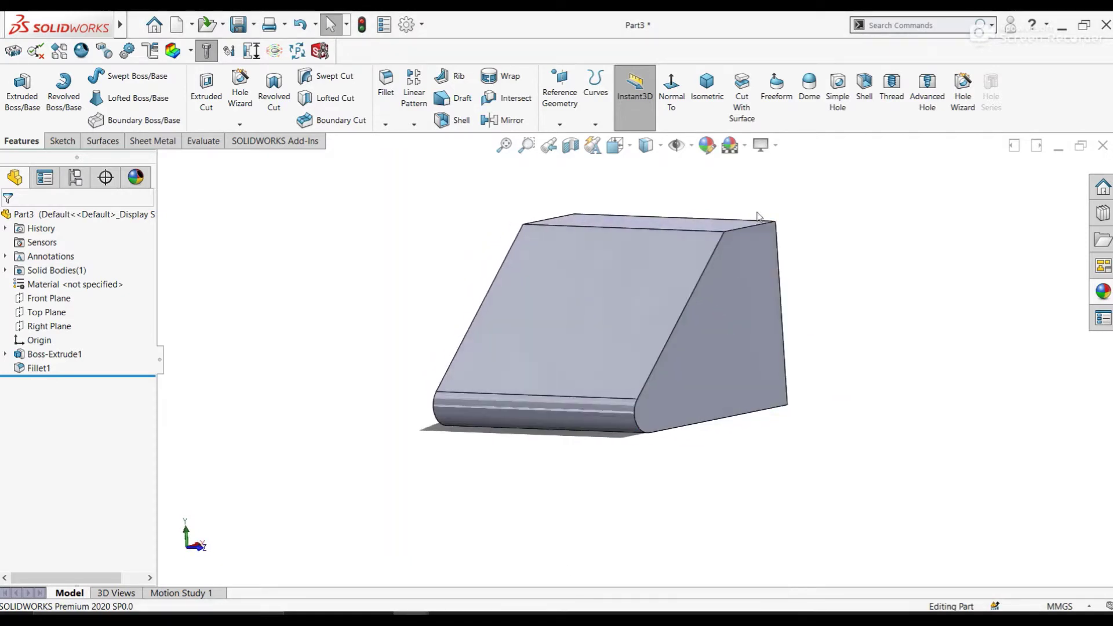
pyautogui.click(559, 124)
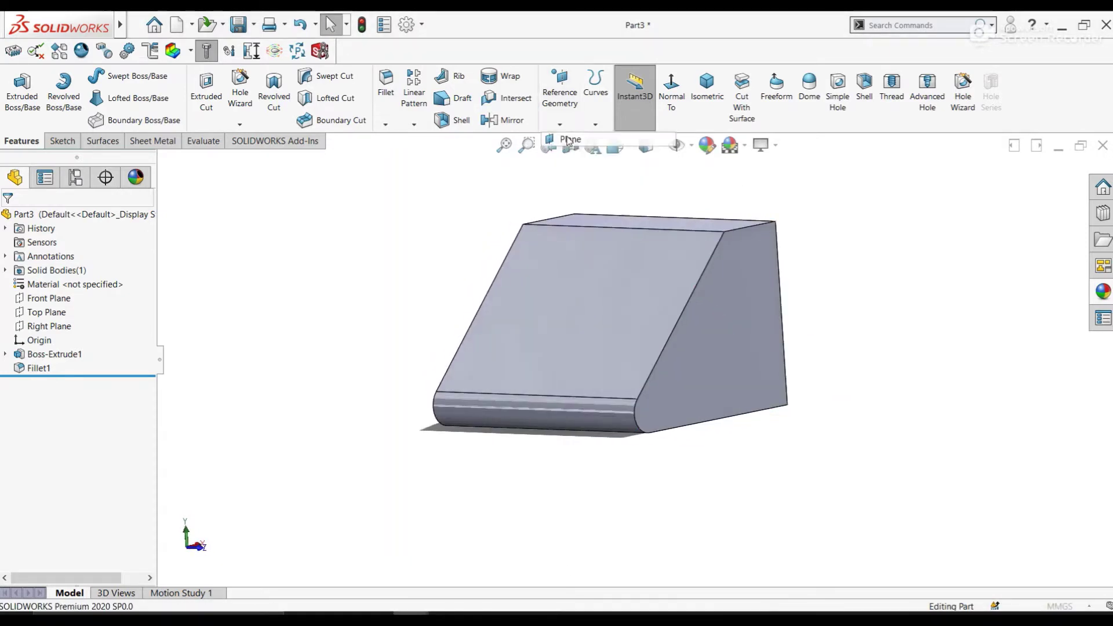
# - Create Plane1 offset 35/2 = 17.50 mm from the Top Plane
pyautogui.moveTo(721, 312); pyautogui.dragTo(708, 305, button='middle')
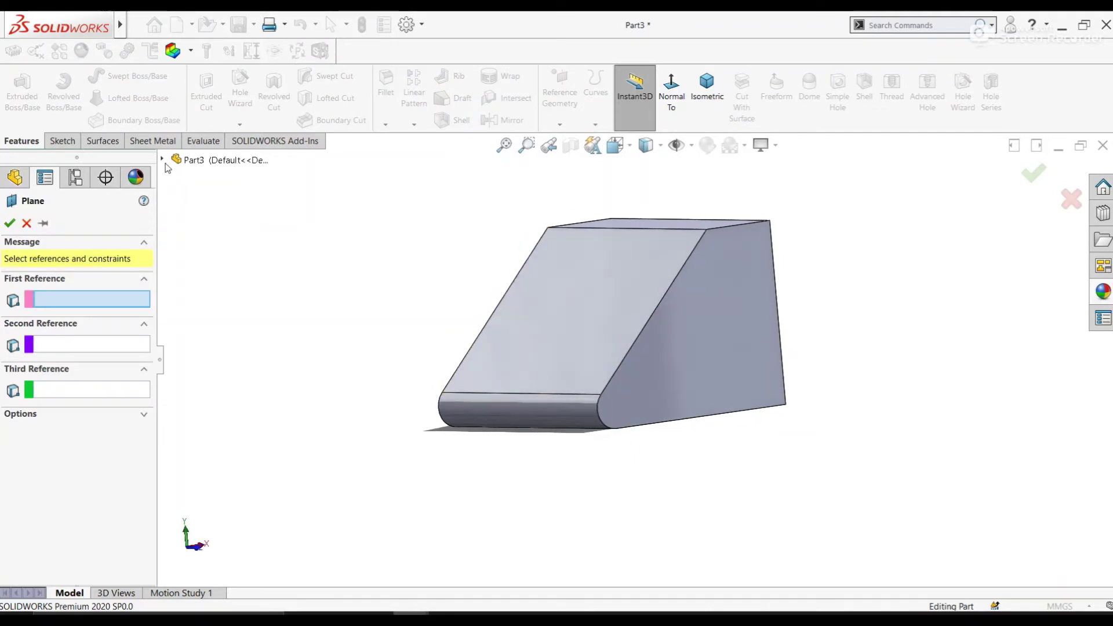
pyautogui.click(163, 159)
pyautogui.moveTo(449, 250); pyautogui.dragTo(467, 266, button='middle')
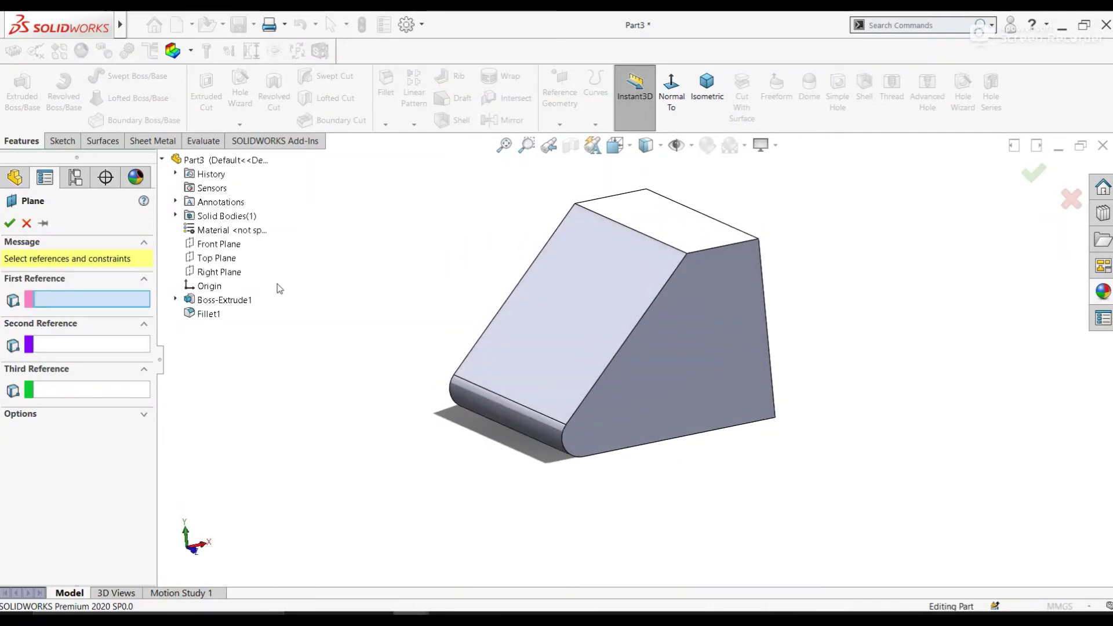
pyautogui.click(225, 264)
pyautogui.moveTo(491, 275); pyautogui.dragTo(482, 234, button='middle')
pyautogui.write('35/2')
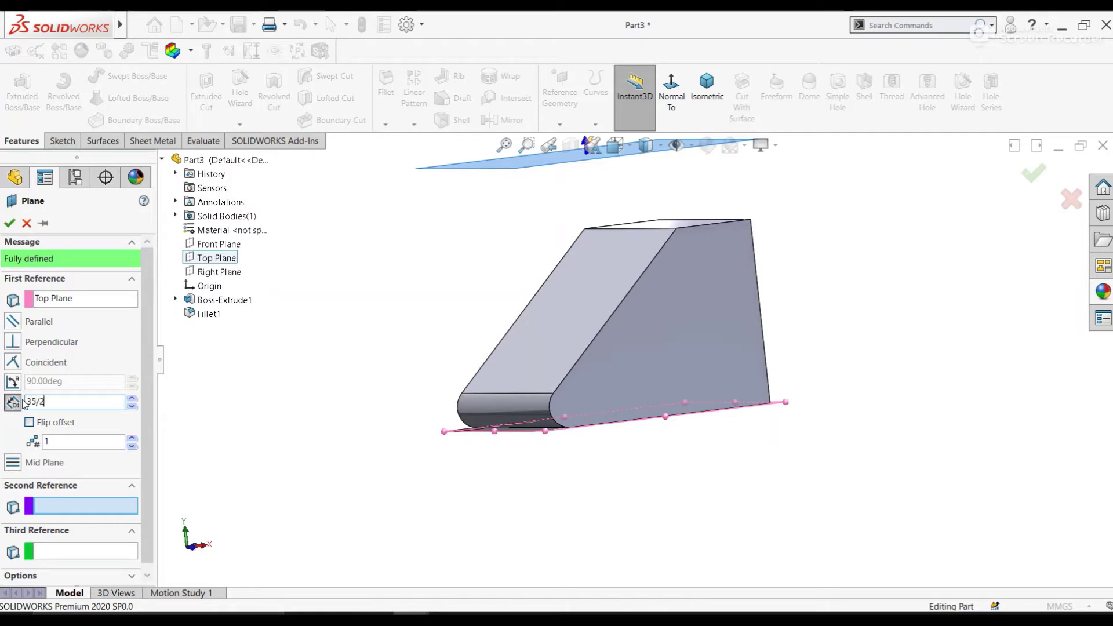
pyautogui.press('Return')
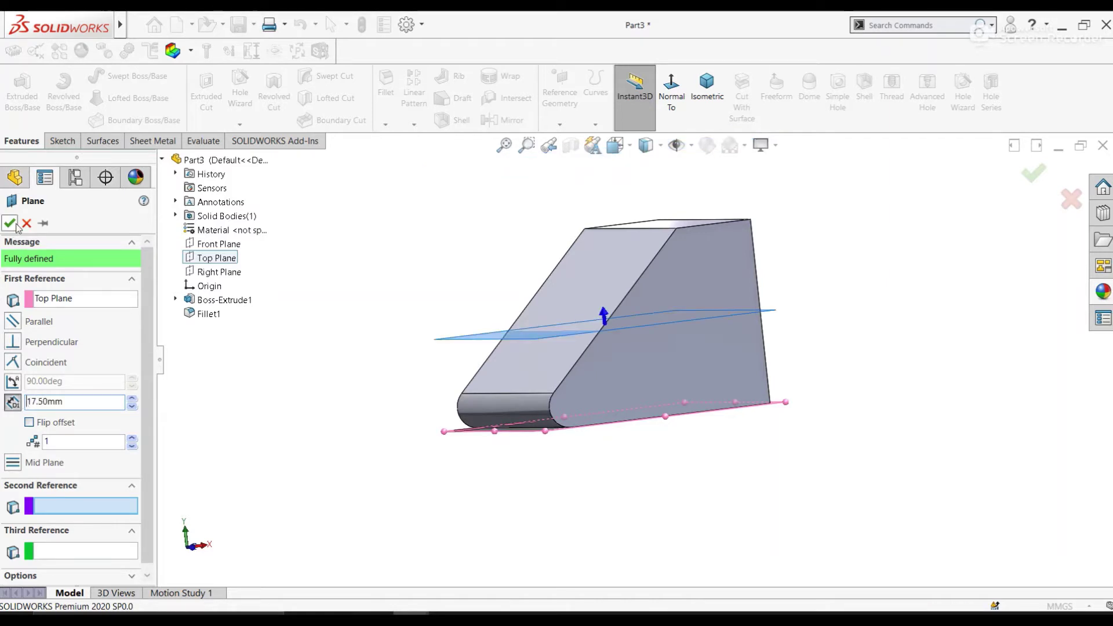
pyautogui.click(10, 222)
pyautogui.moveTo(502, 228); pyautogui.dragTo(567, 281, button='middle')
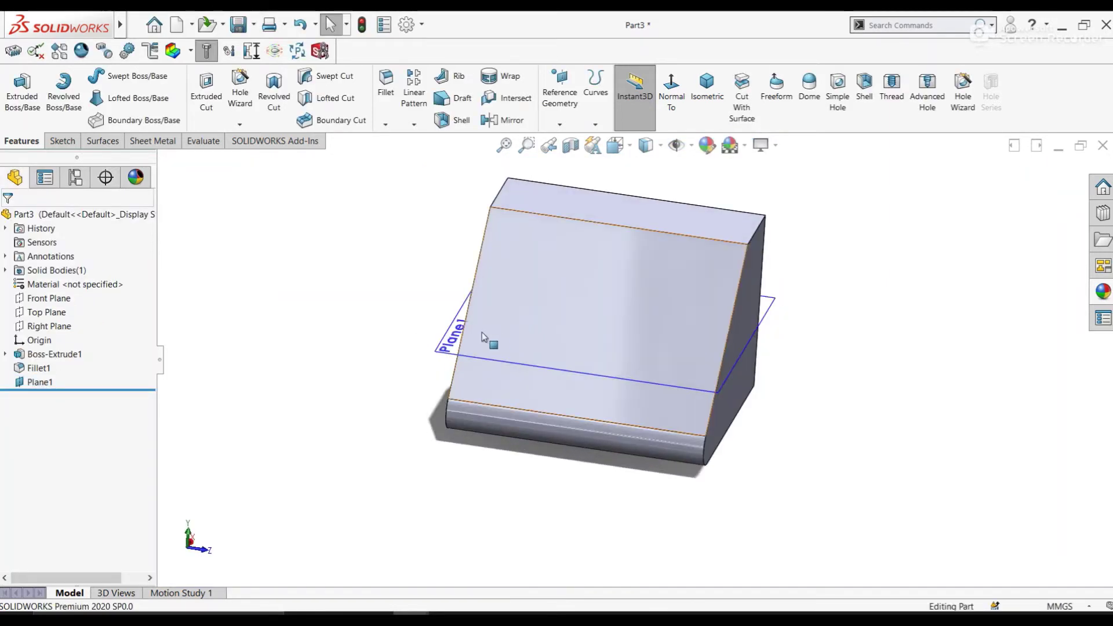
# - Open a sketch on Plane1 and orient the view Normal To it
pyautogui.click(449, 337)
pyautogui.click(501, 313)
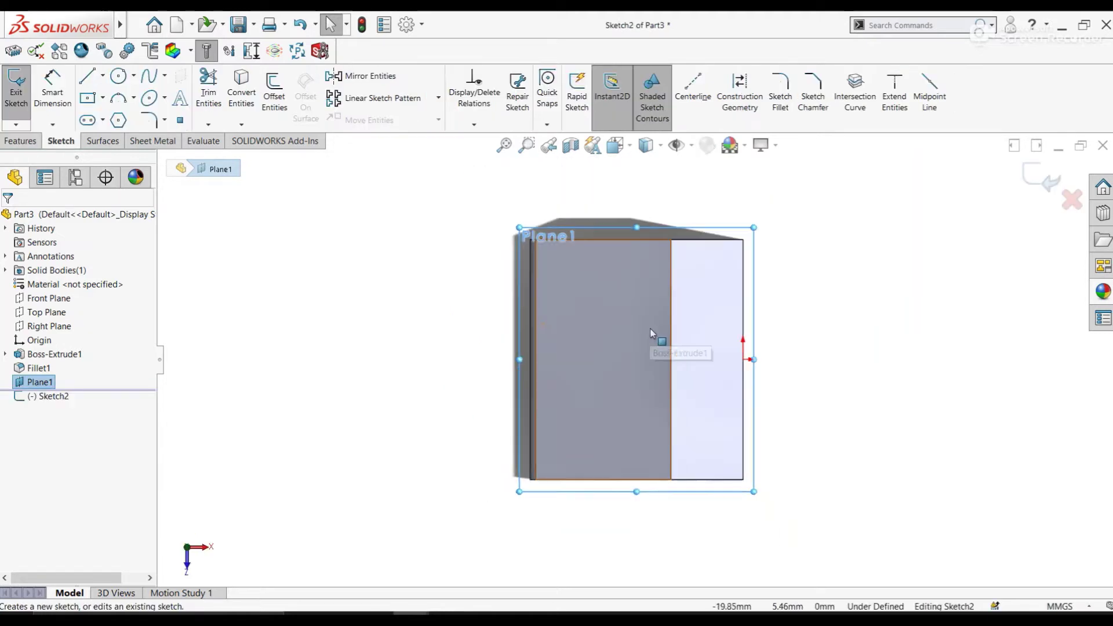
pyautogui.moveTo(666, 308)
pyautogui.mouseDown(button='middle')
pyautogui.moveTo(781, 379)
pyautogui.moveTo(644, 412)
pyautogui.moveTo(659, 384)
pyautogui.mouseUp(button='middle')
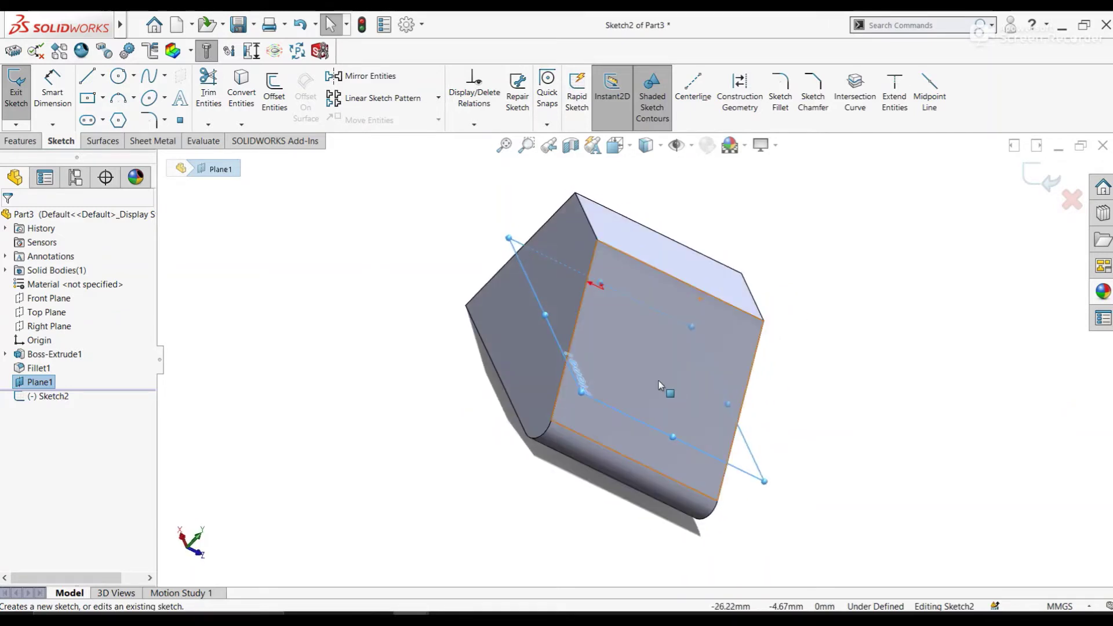
pyautogui.press('space')
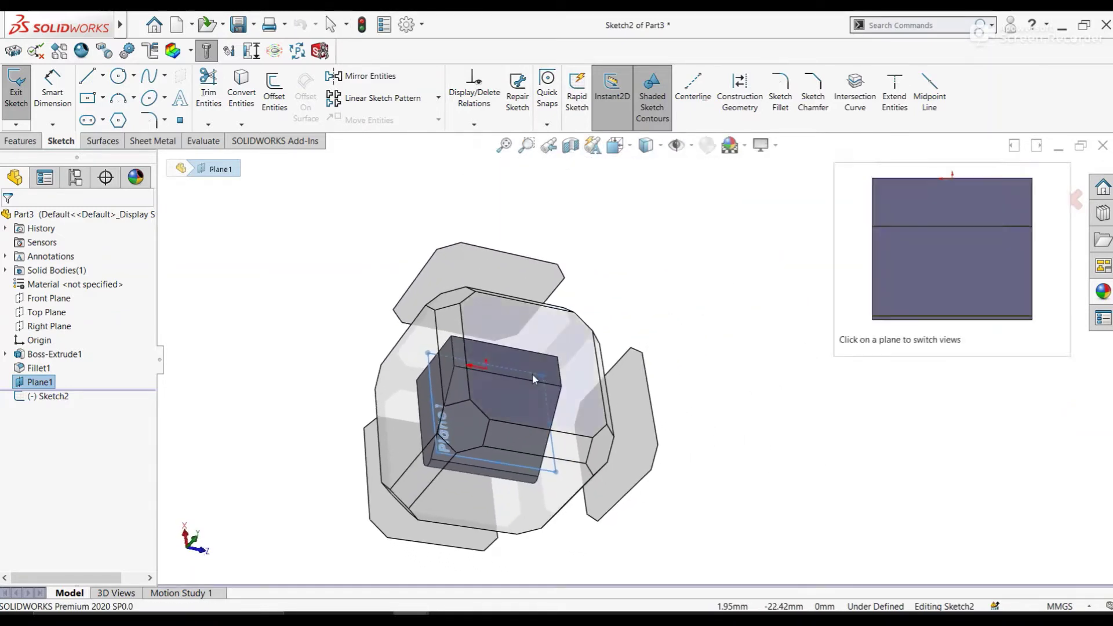
pyautogui.click(534, 375)
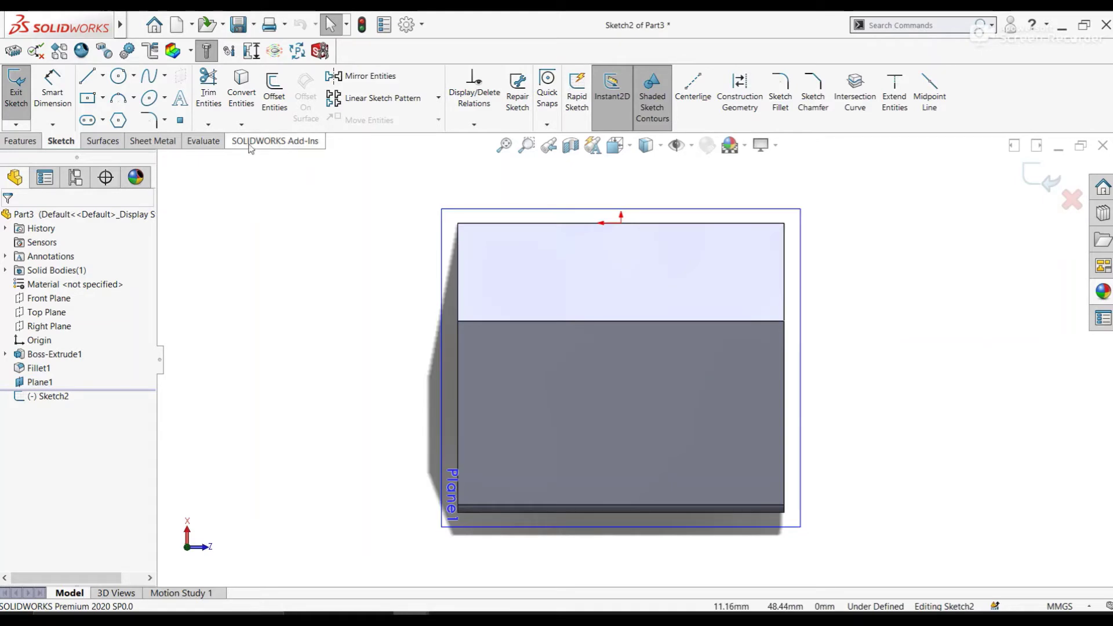
# - Draw a six-sided polygon and set its inscribed circle to Ø25 mm
pyautogui.click(121, 120)
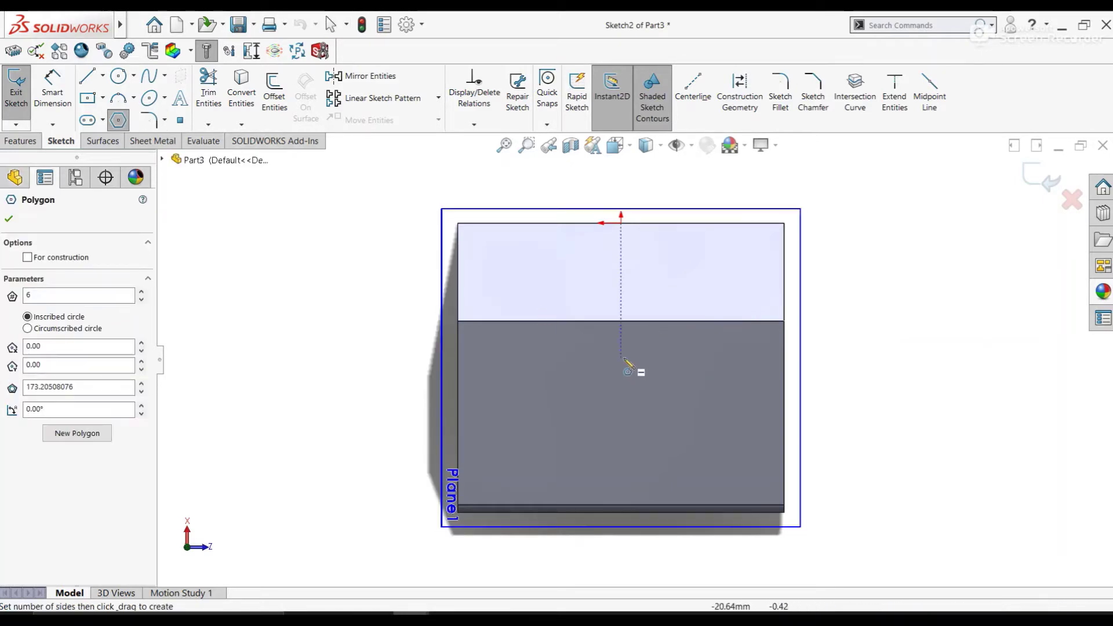
pyautogui.click(621, 381)
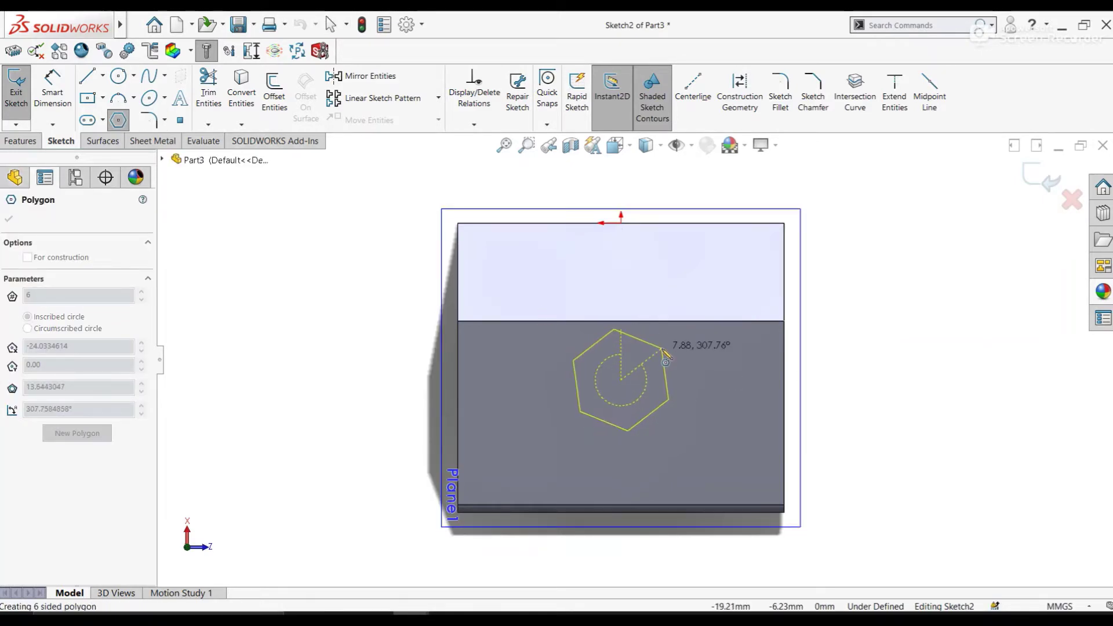
pyautogui.click(665, 315)
pyautogui.rightClick(665, 313)
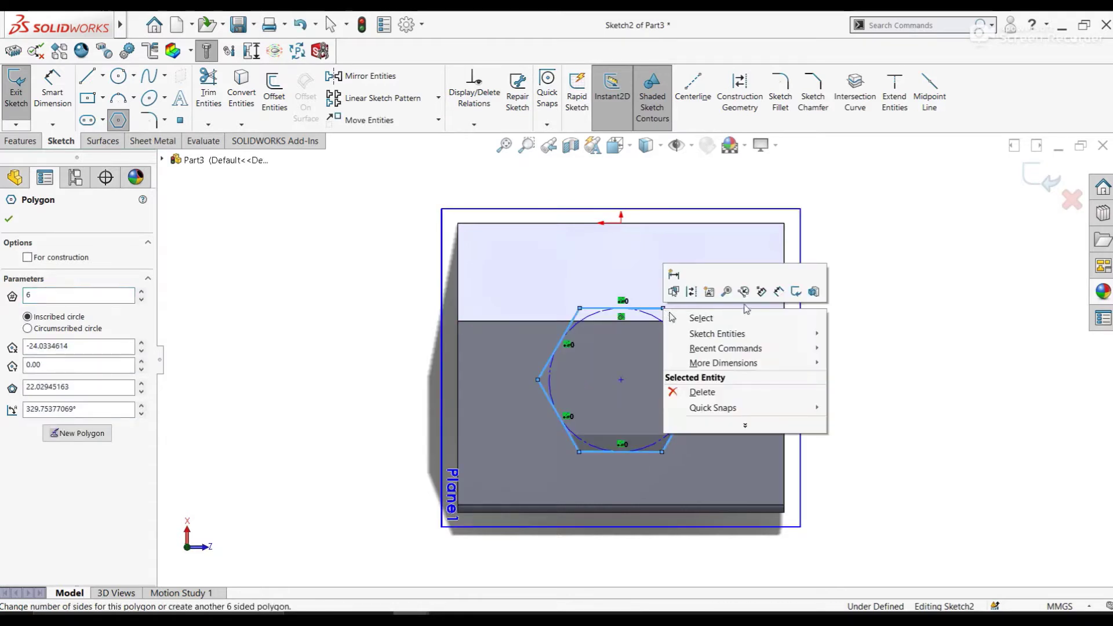
pyautogui.click(805, 290)
pyautogui.click(654, 315)
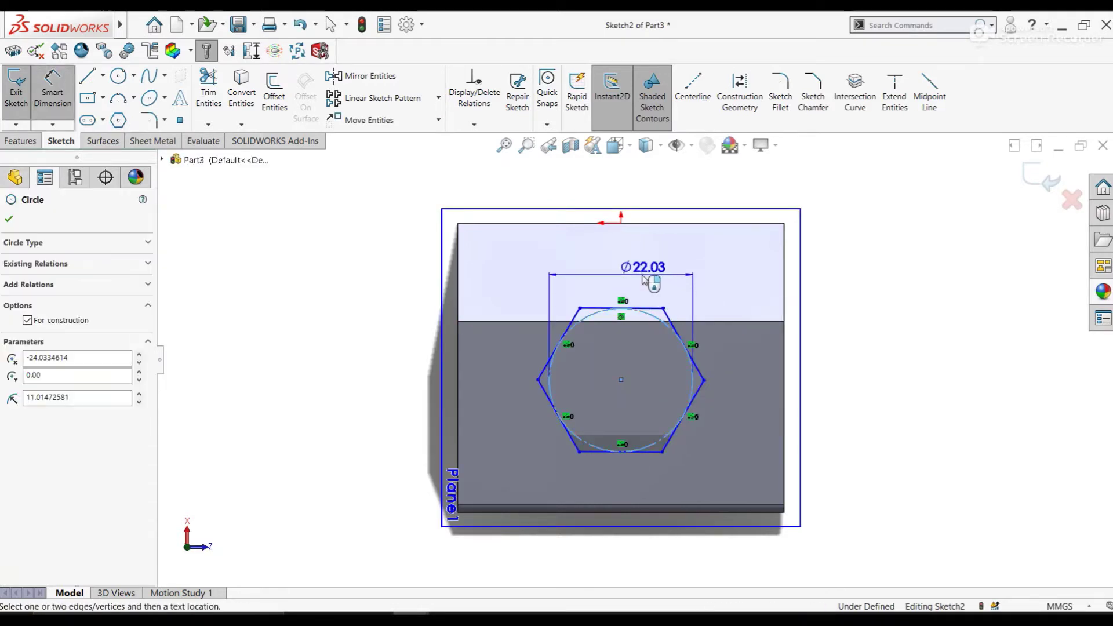
pyautogui.click(624, 274)
pyautogui.write('25')
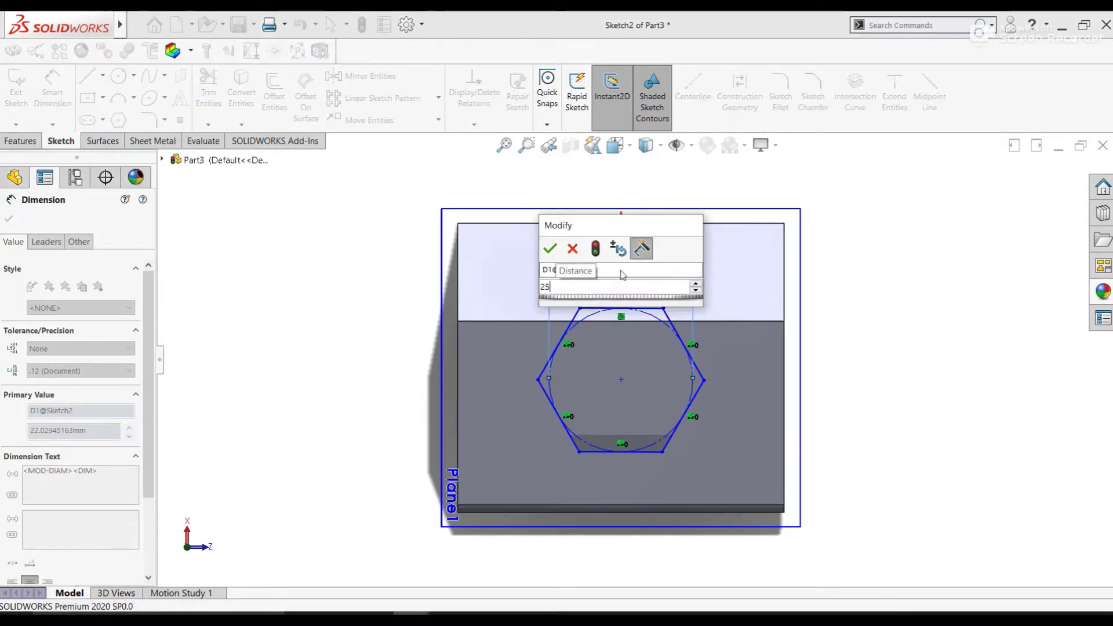
pyautogui.press('Return')
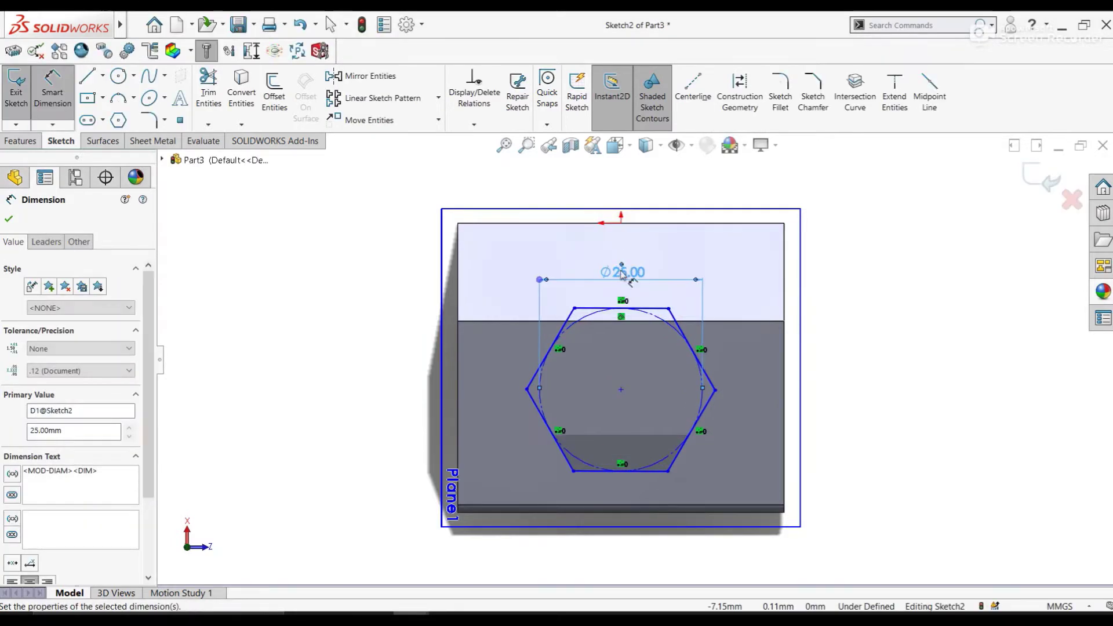
# - Locate the hexagon centre 25 mm from the part's top edge and 25 mm from its left edge
pyautogui.click(621, 391)
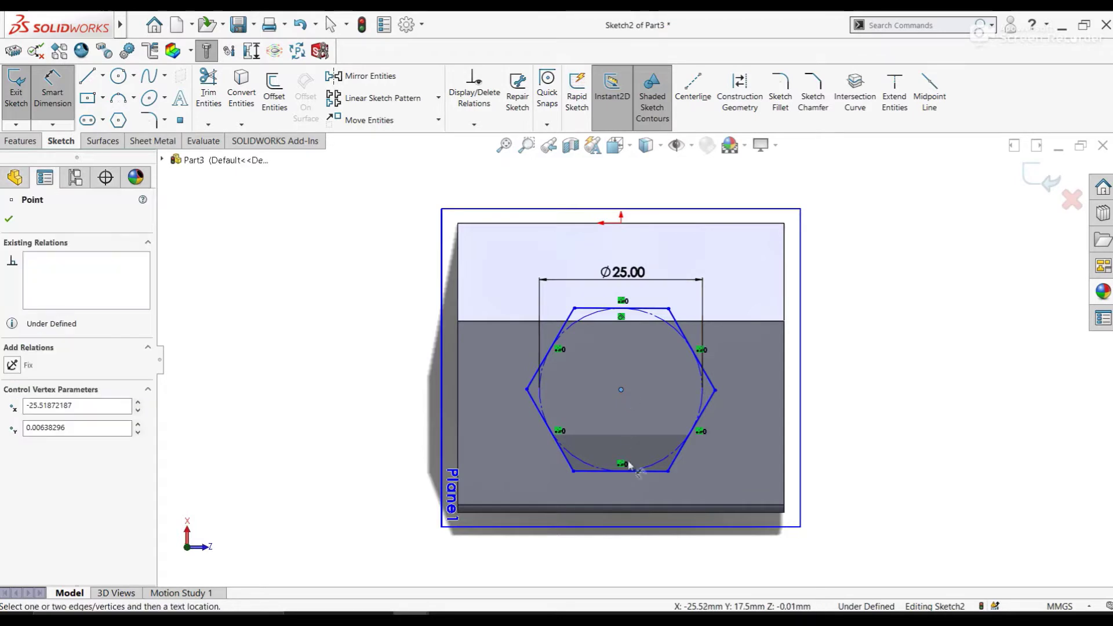
pyautogui.click(632, 223)
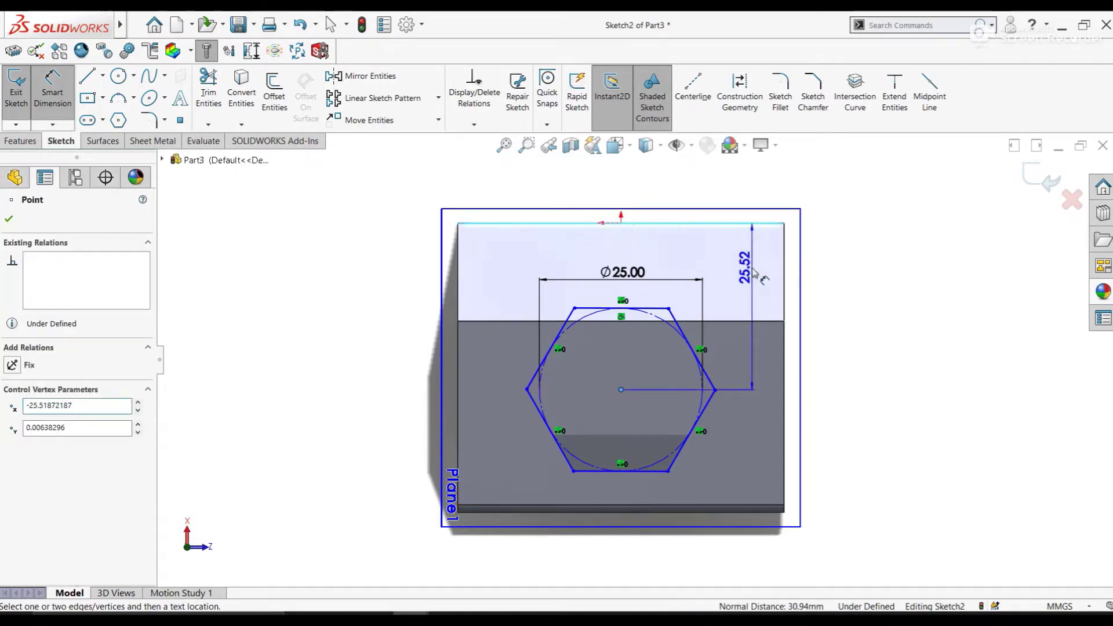
pyautogui.click(841, 294)
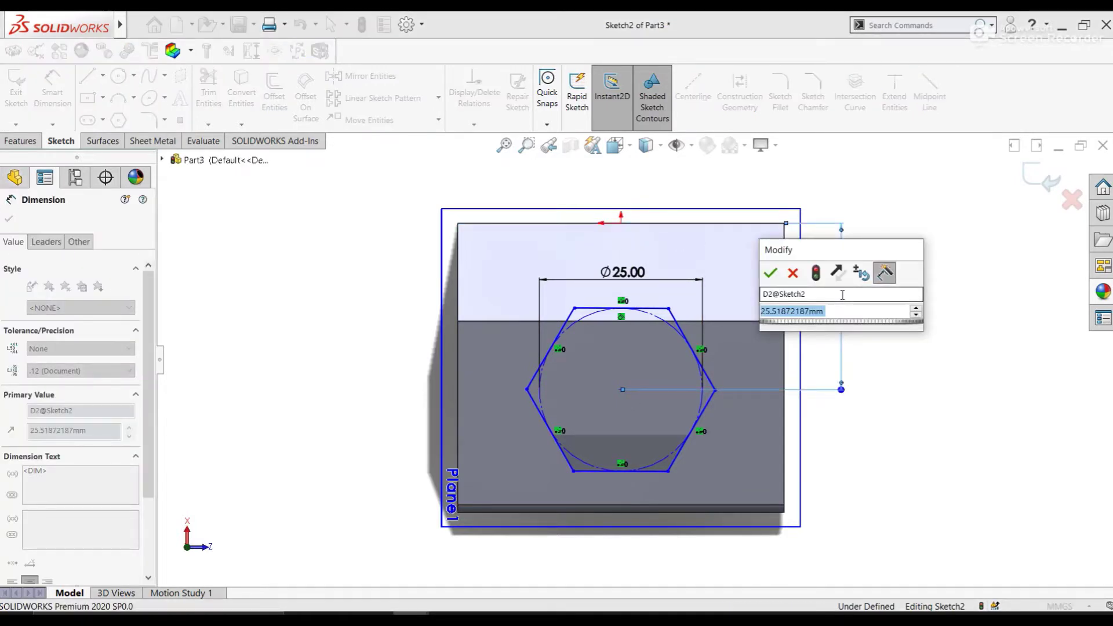
pyautogui.write('25')
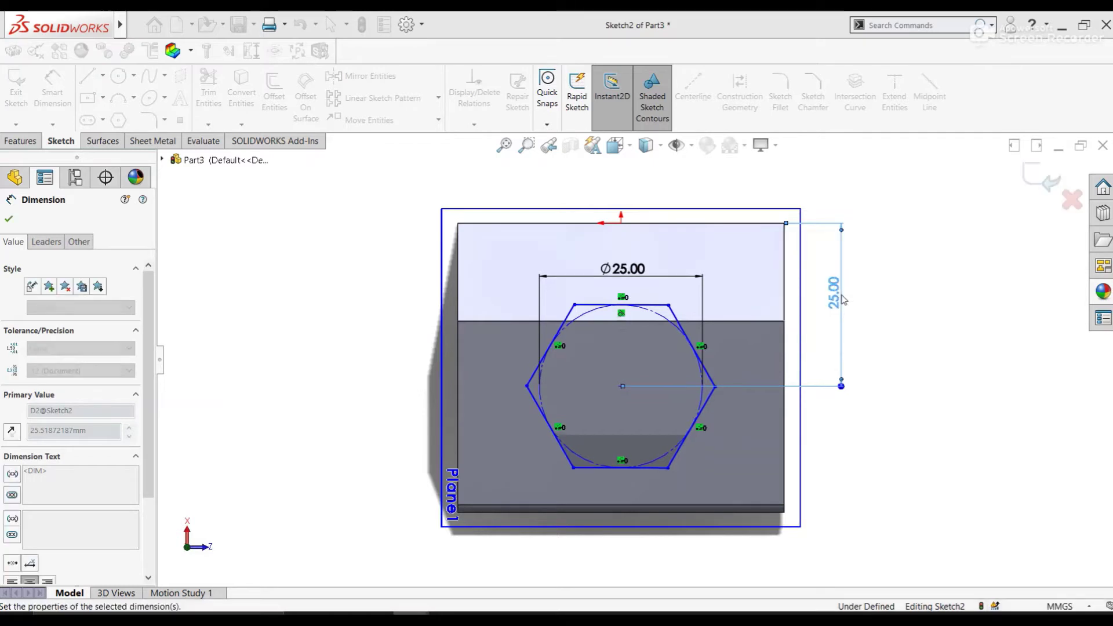
pyautogui.press('Return')
pyautogui.click(622, 390)
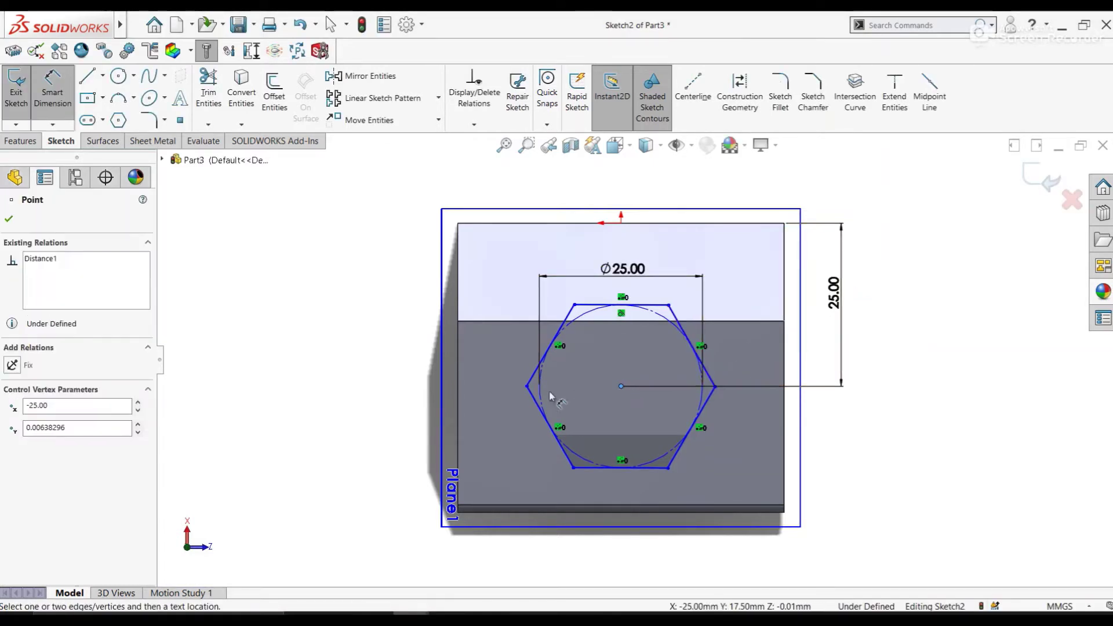
pyautogui.click(458, 390)
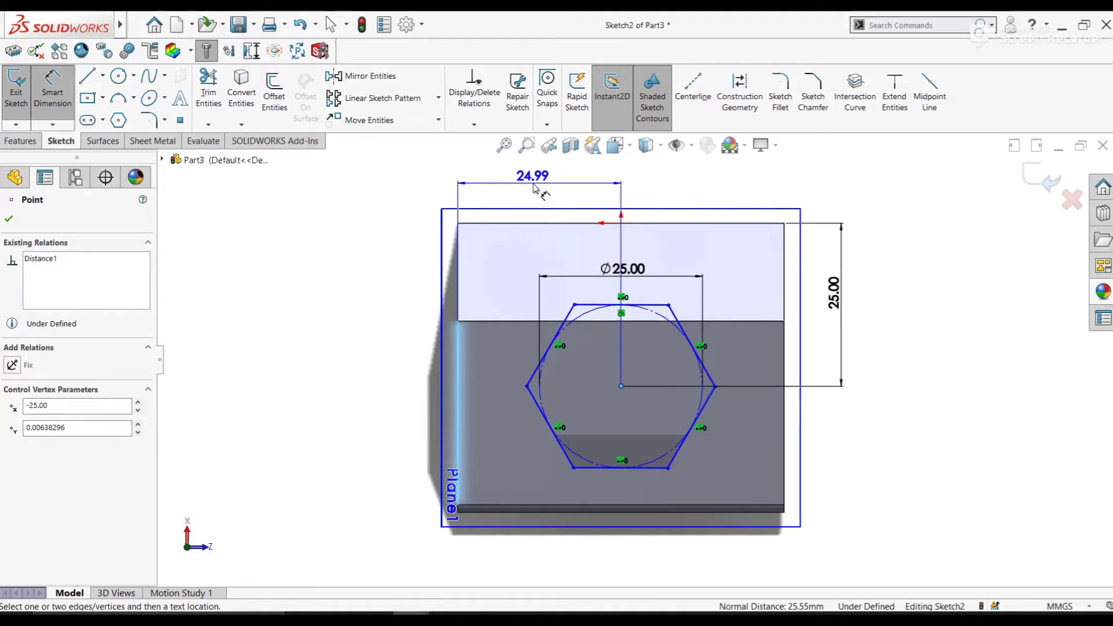
pyautogui.click(534, 187)
pyautogui.write('25')
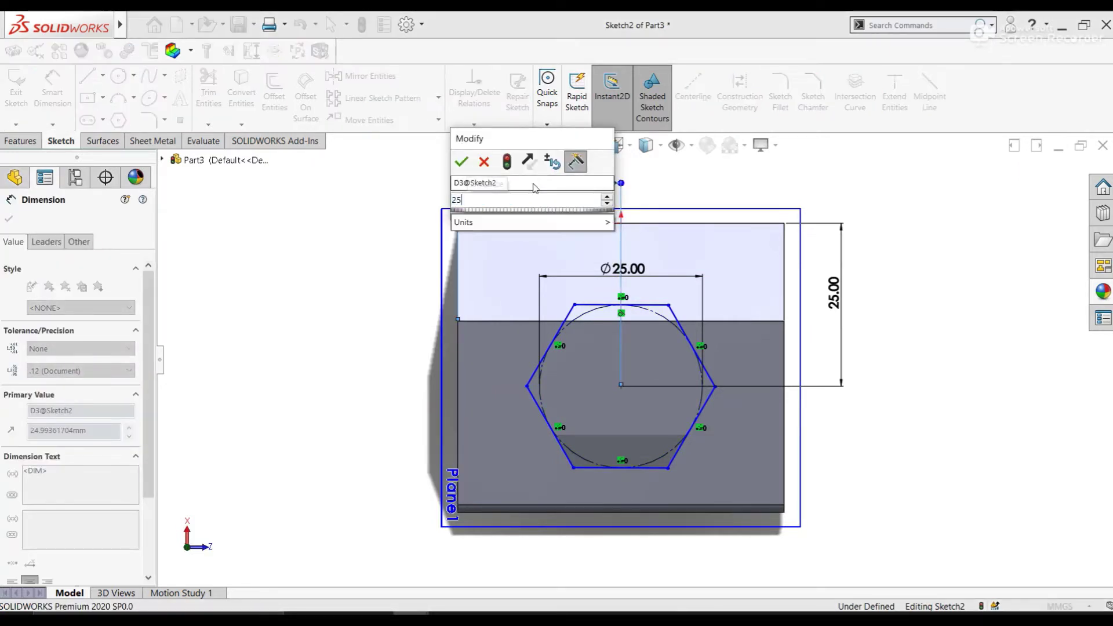
pyautogui.press('Return')
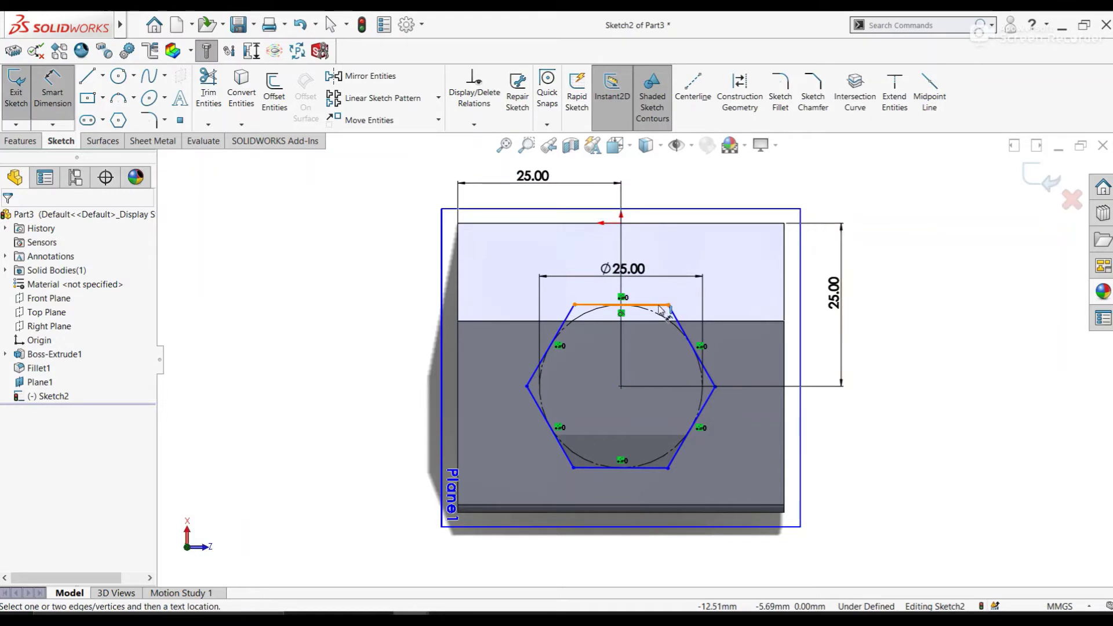
# - Try a horizontal relation between the hexagon centre and origin, then undo it
pyautogui.rightClick(929, 431)
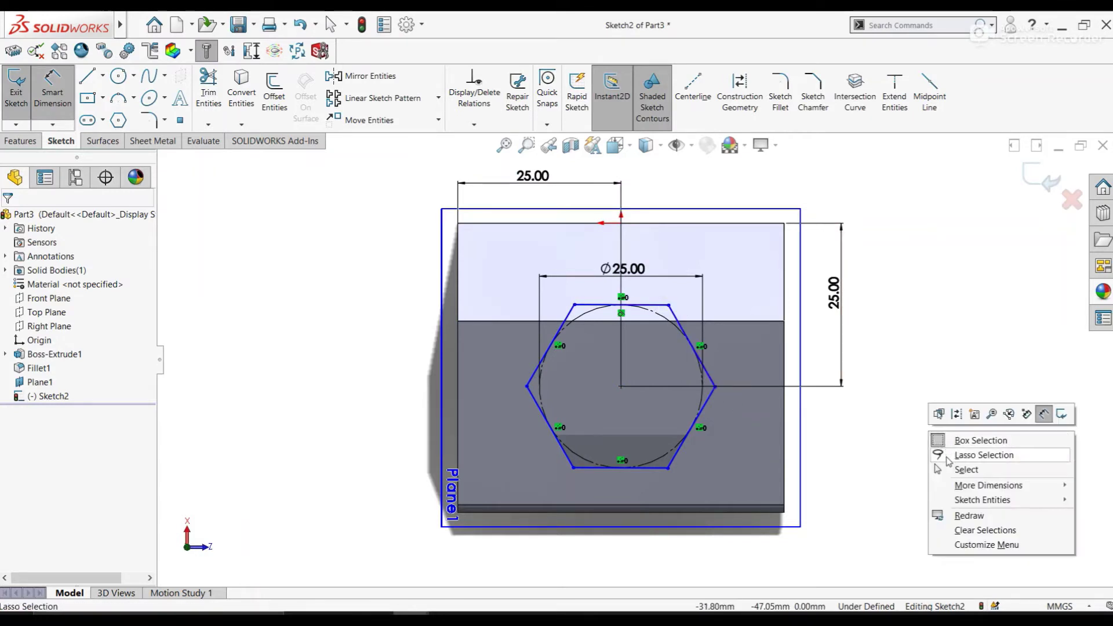
pyautogui.click(950, 461)
pyautogui.click(621, 386)
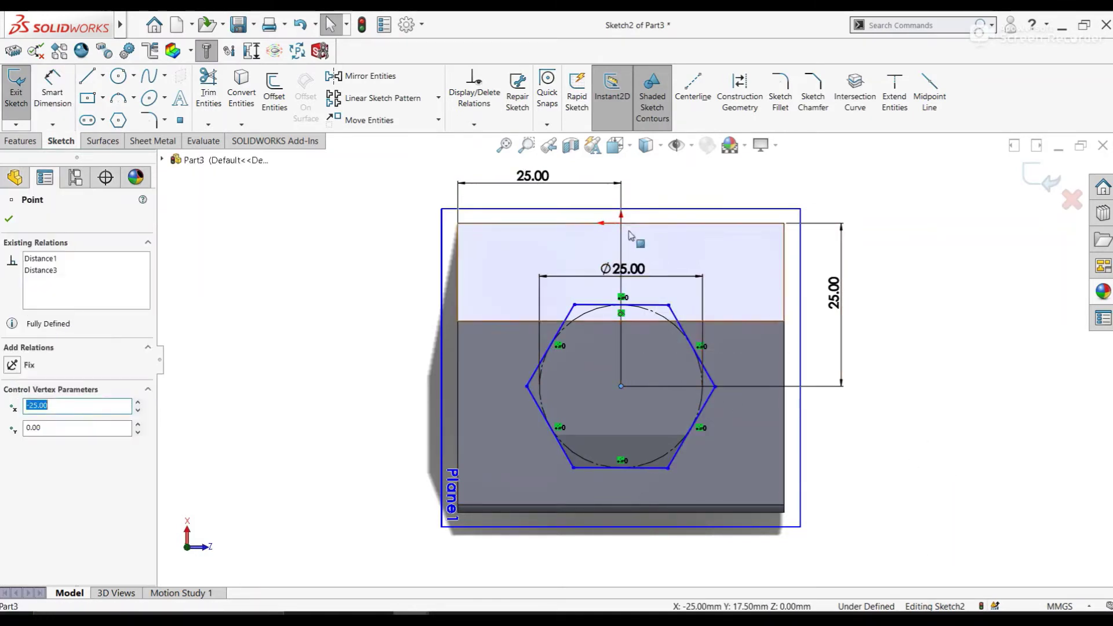
pyautogui.keyDown('ctrl'); pyautogui.click(622, 224); pyautogui.keyUp('ctrl')
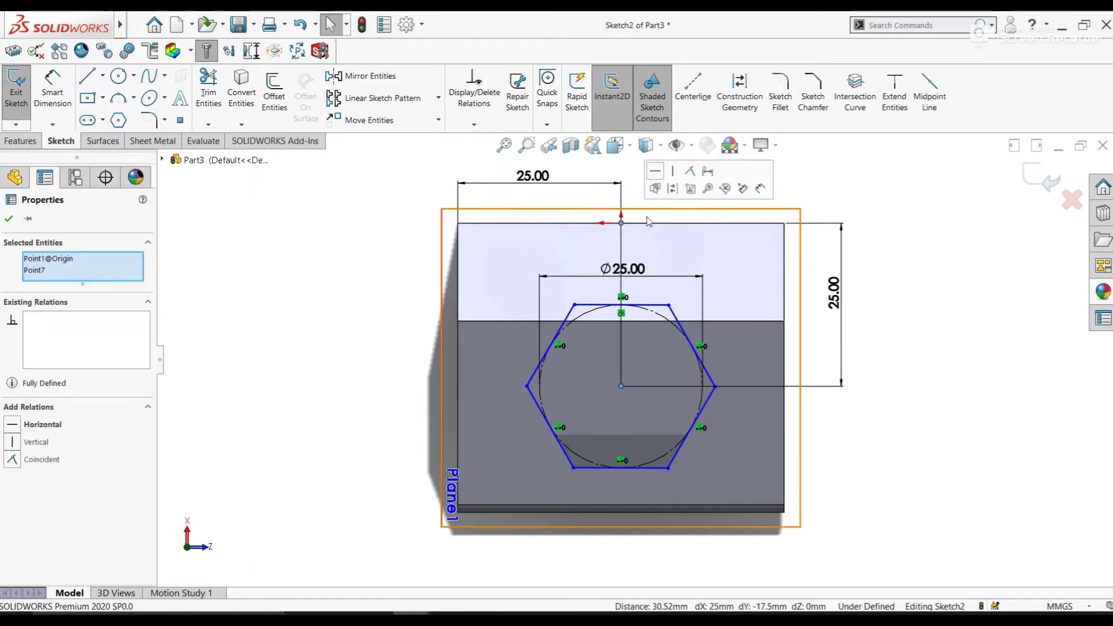
pyautogui.click(661, 169)
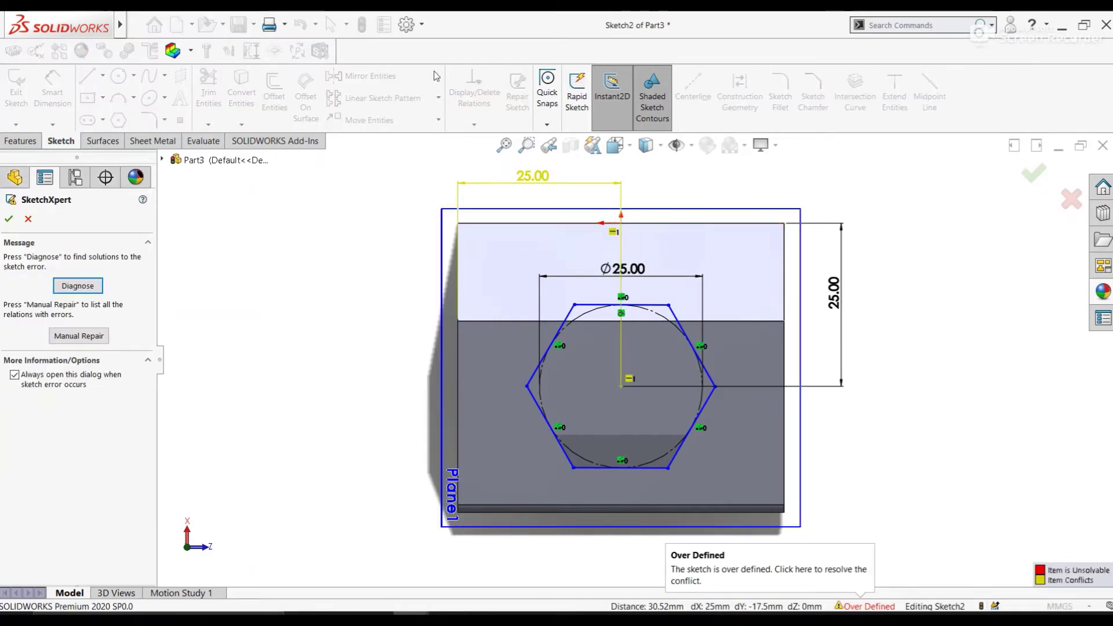
pyautogui.press('Escape')
pyautogui.click(301, 25)
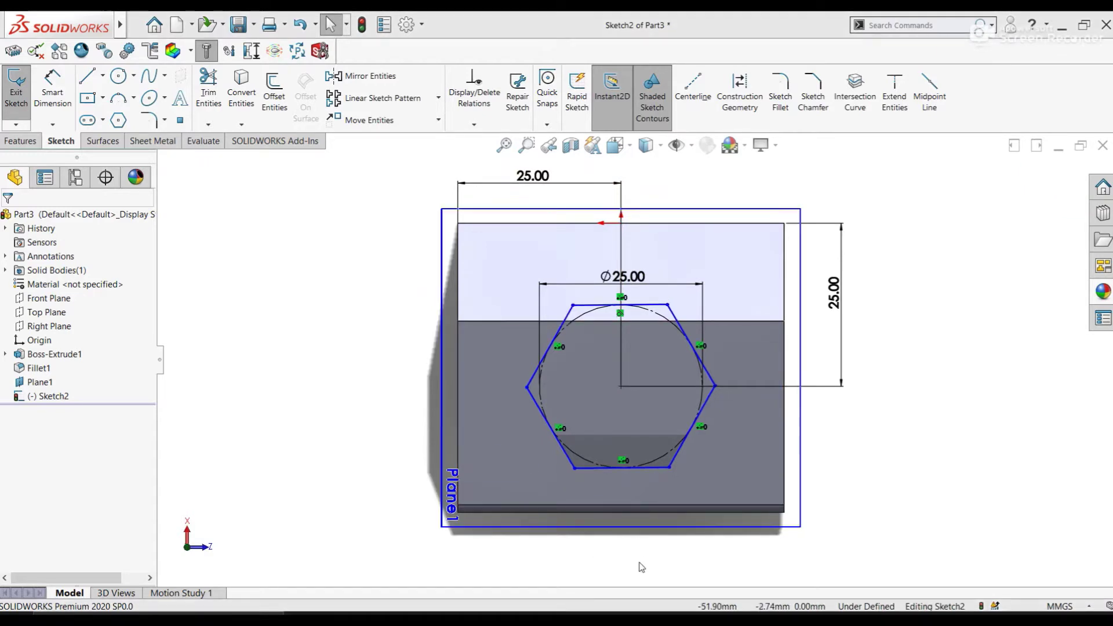
# - Constrain the hexagon's top line as horizontal
pyautogui.click(664, 302)
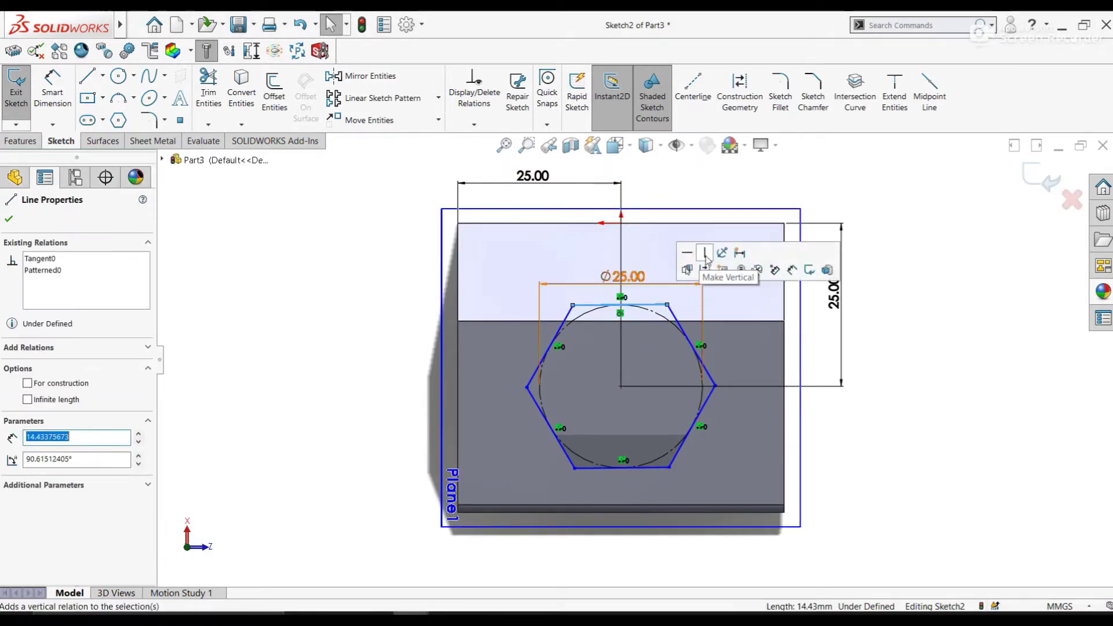
pyautogui.click(686, 253)
pyautogui.press('Escape')
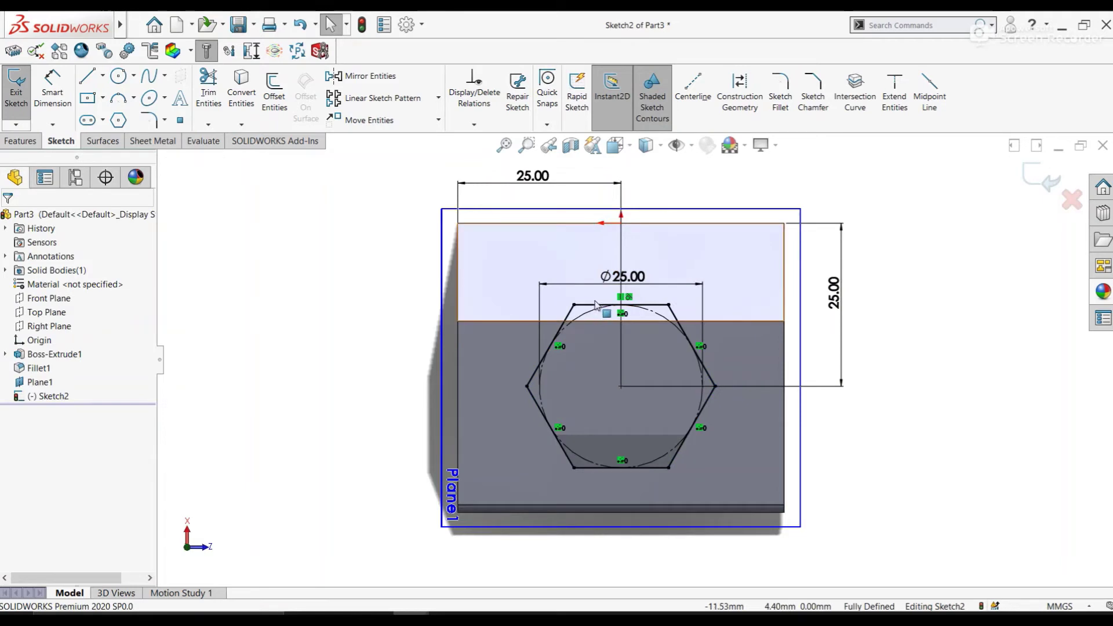
# - Extrude the hexagon 72 mm Mid Plane into a prism through the block
pyautogui.click(21, 141)
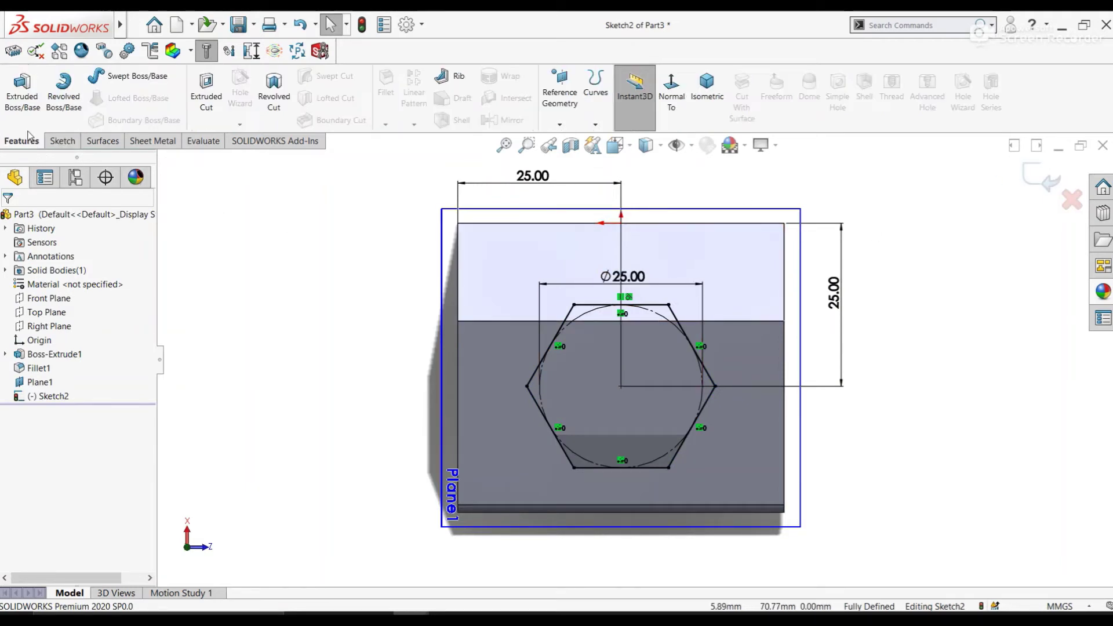
pyautogui.click(22, 93)
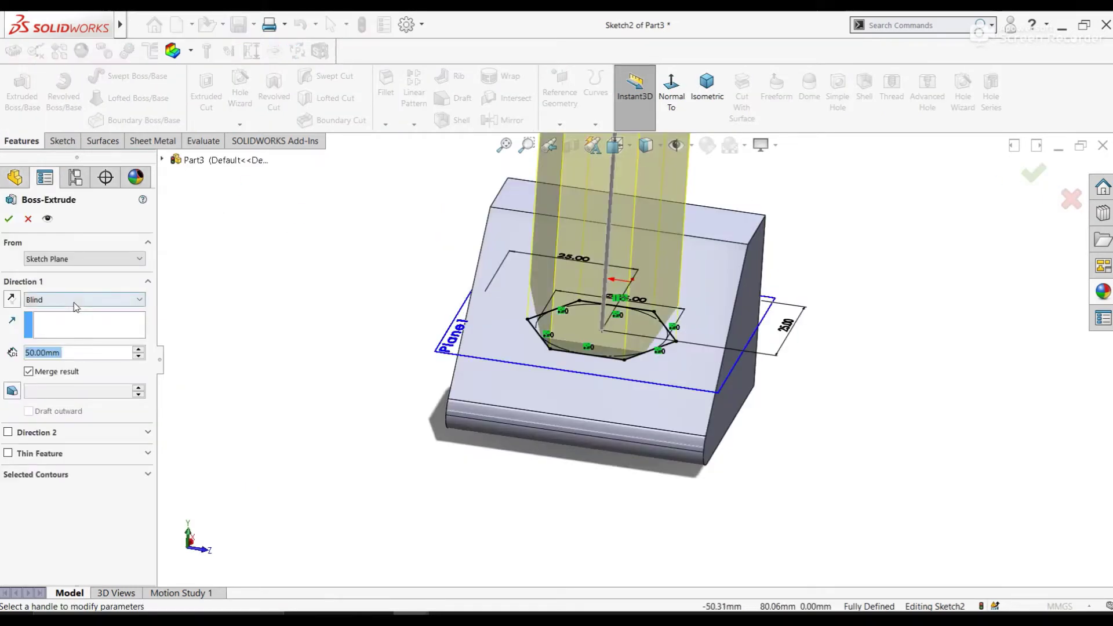
pyautogui.click(75, 301)
pyautogui.click(60, 367)
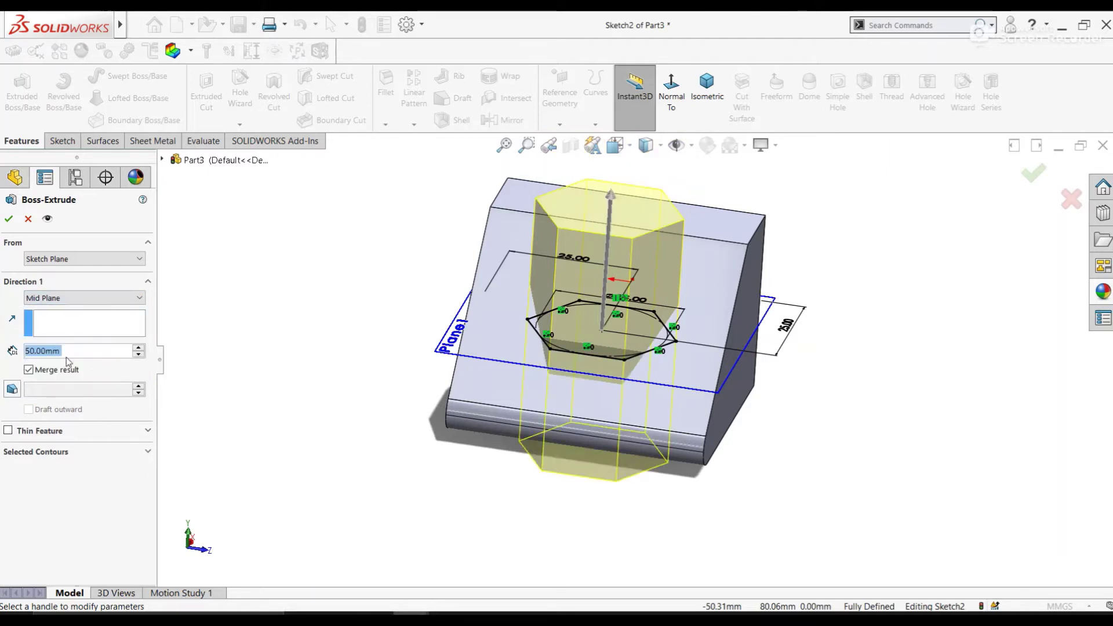
pyautogui.write('72')
pyautogui.press('Return')
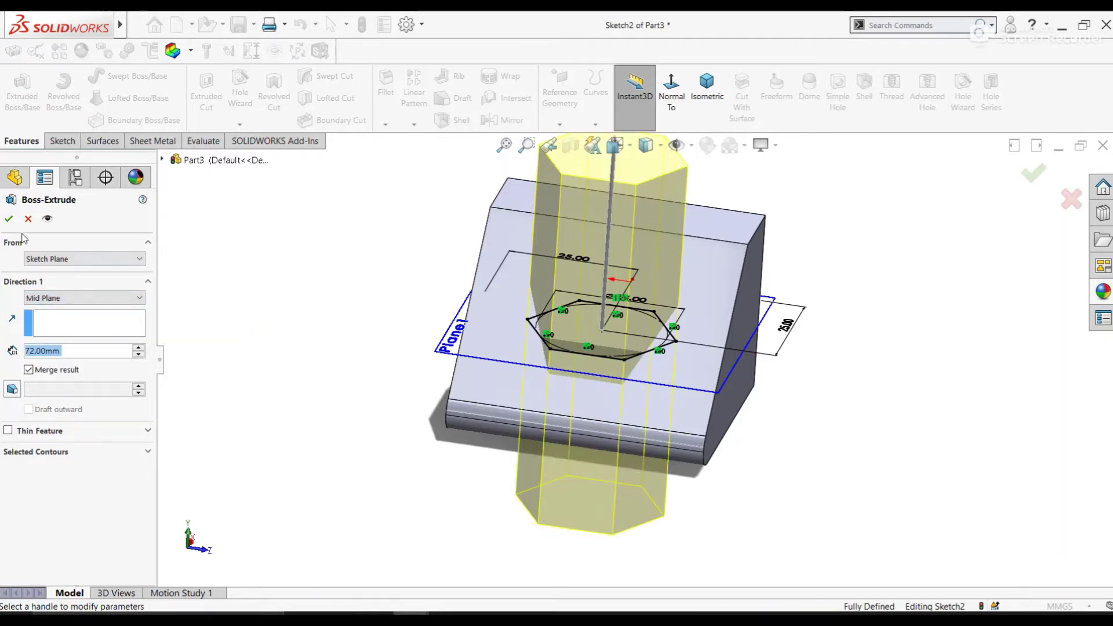
pyautogui.click(8, 219)
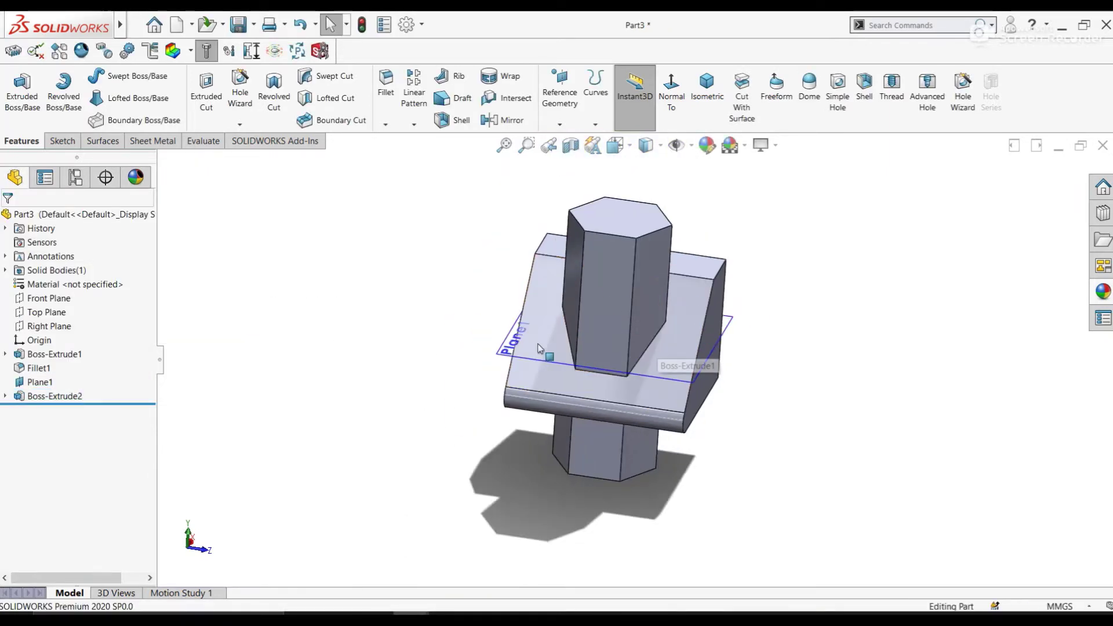
# - Discard an accidental empty sketch on Plane1, then hide Plane1
pyautogui.rightClick(574, 348)
pyautogui.click(586, 308)
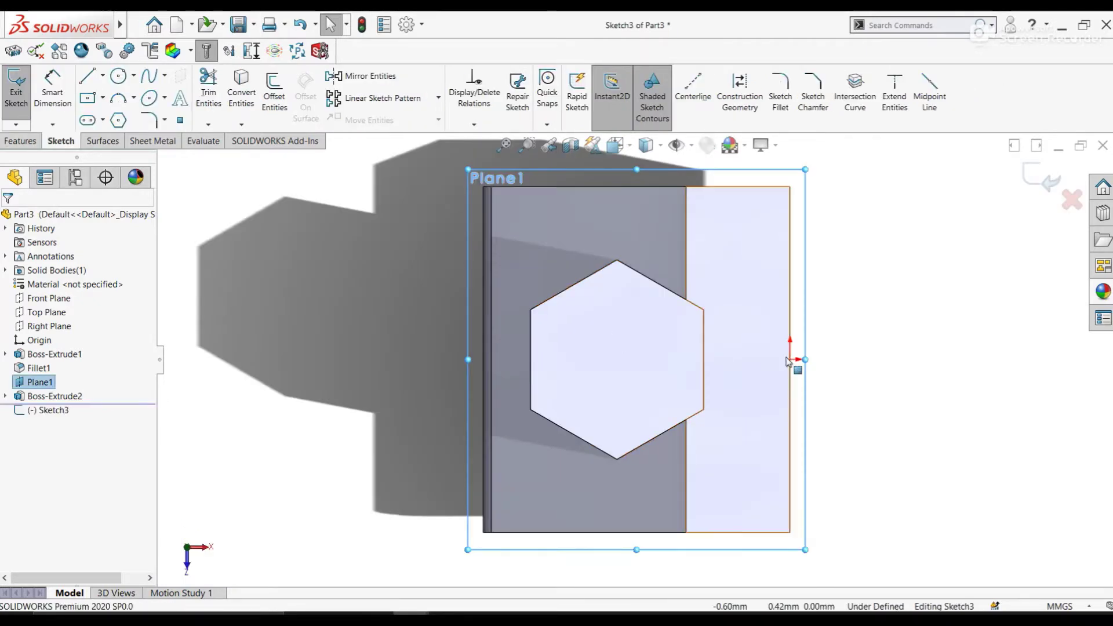
pyautogui.click(1073, 200)
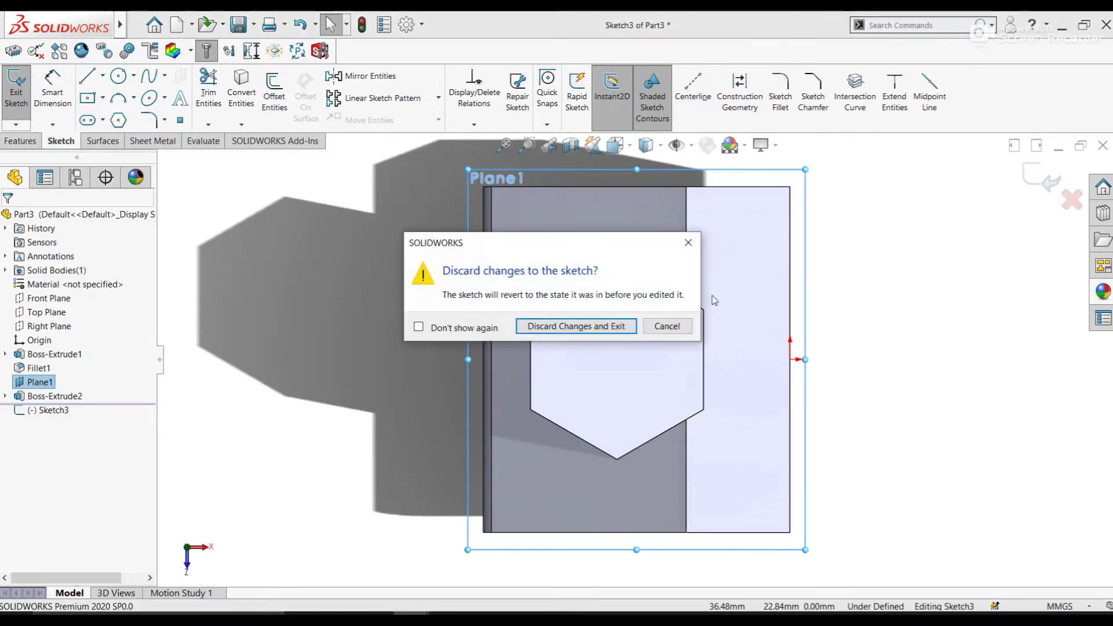
pyautogui.click(571, 326)
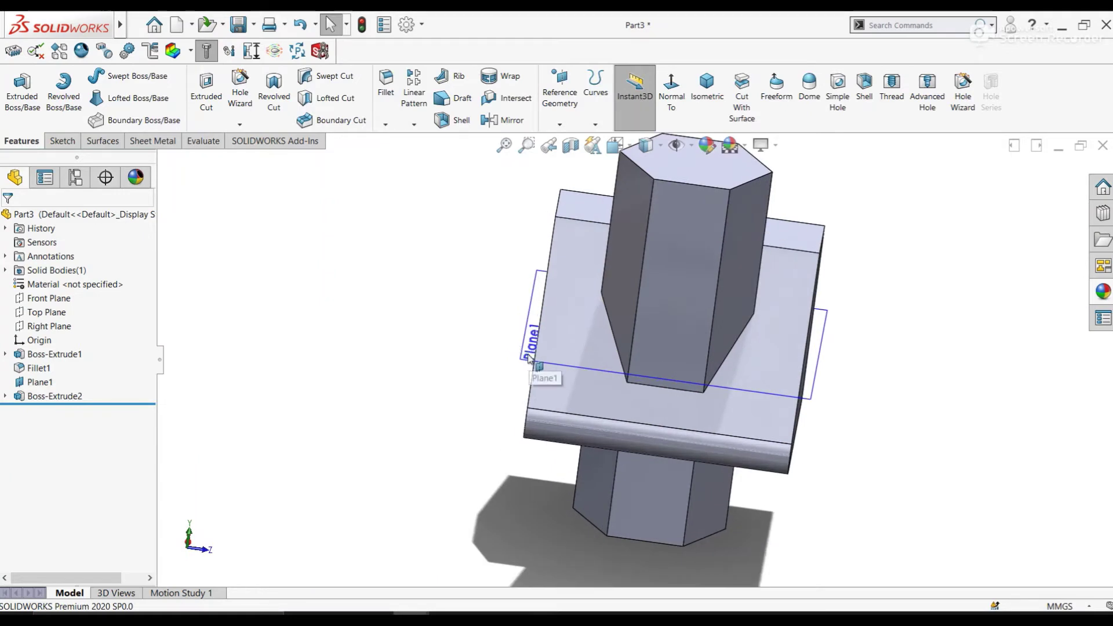
pyautogui.rightClick(529, 351)
pyautogui.click(572, 337)
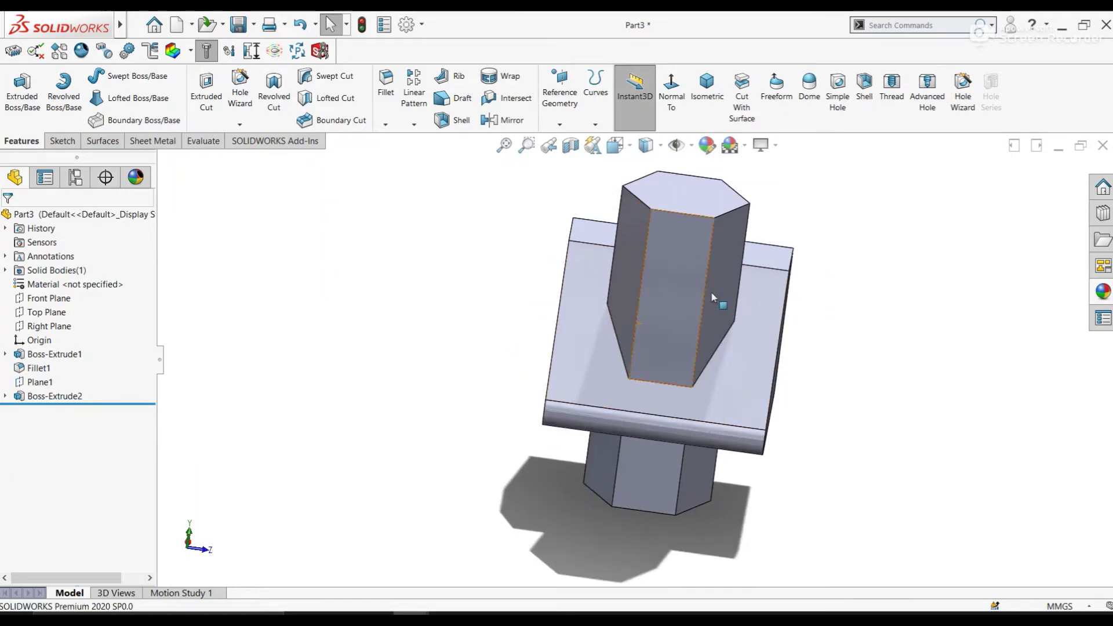
pyautogui.moveTo(710, 291); pyautogui.dragTo(718, 275, button='middle')
# - Start a 2 mm fillet on the first prism edges, then clear the stray selections
pyautogui.click(386, 82)
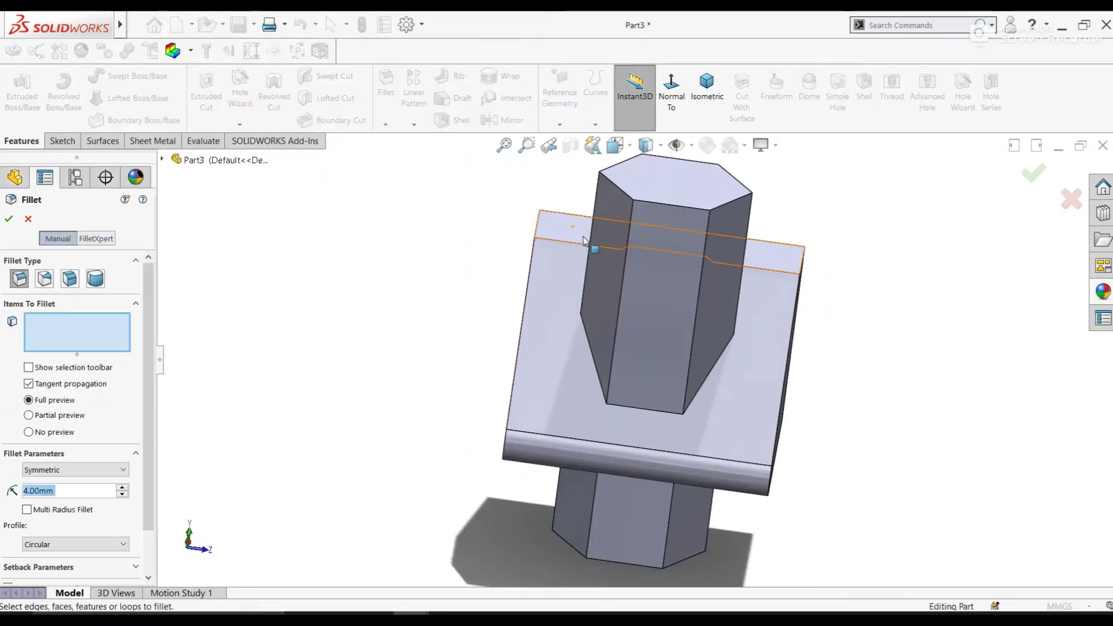
pyautogui.click(623, 268)
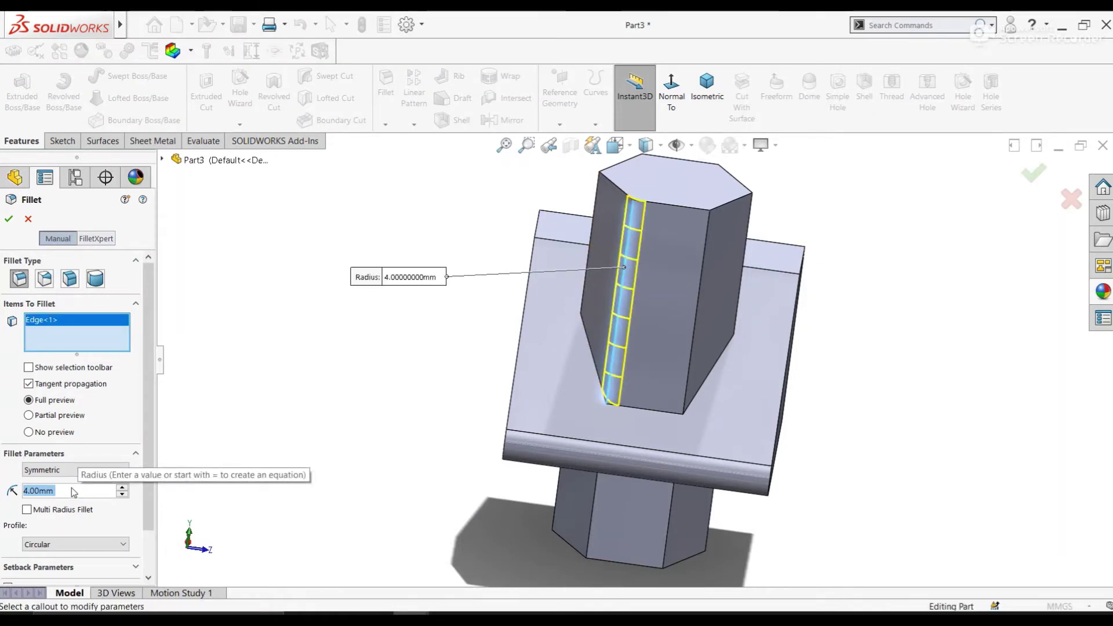
pyautogui.write('2')
pyautogui.press('Return')
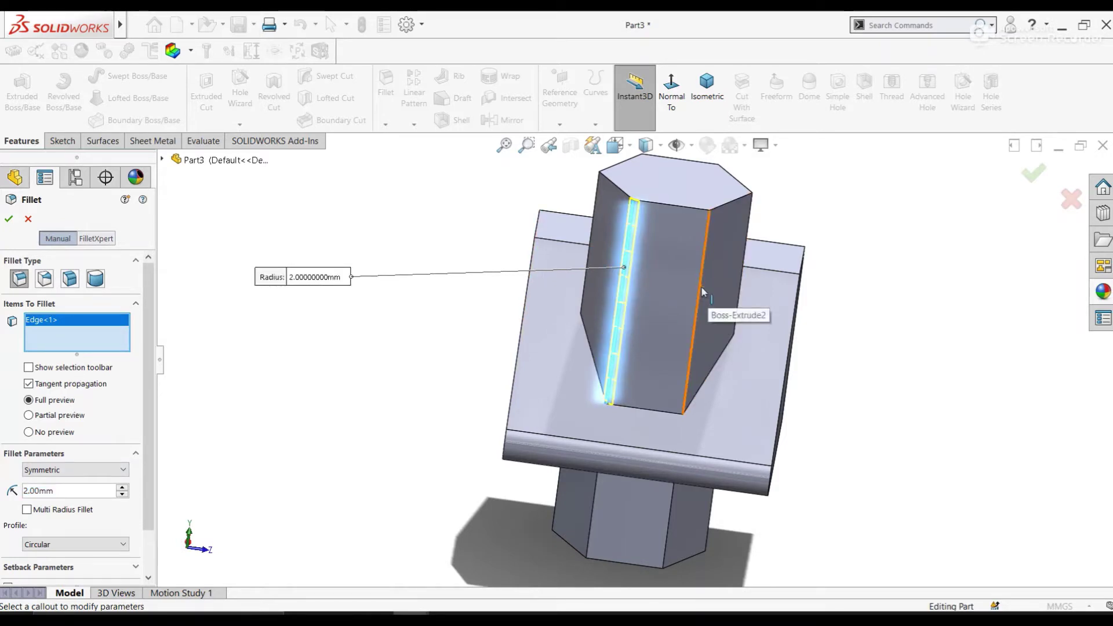
pyautogui.click(709, 264)
pyautogui.moveTo(712, 262)
pyautogui.mouseDown(button='middle')
pyautogui.moveTo(727, 278)
pyautogui.moveTo(649, 383)
pyautogui.mouseUp(button='middle')
pyautogui.click(711, 274)
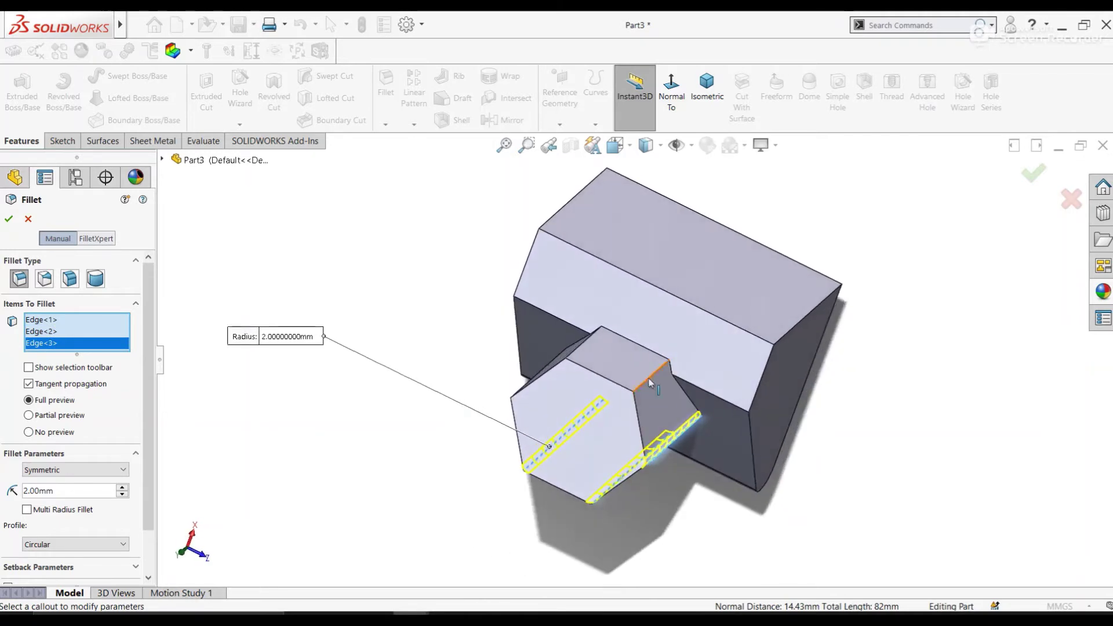
pyautogui.click(650, 382)
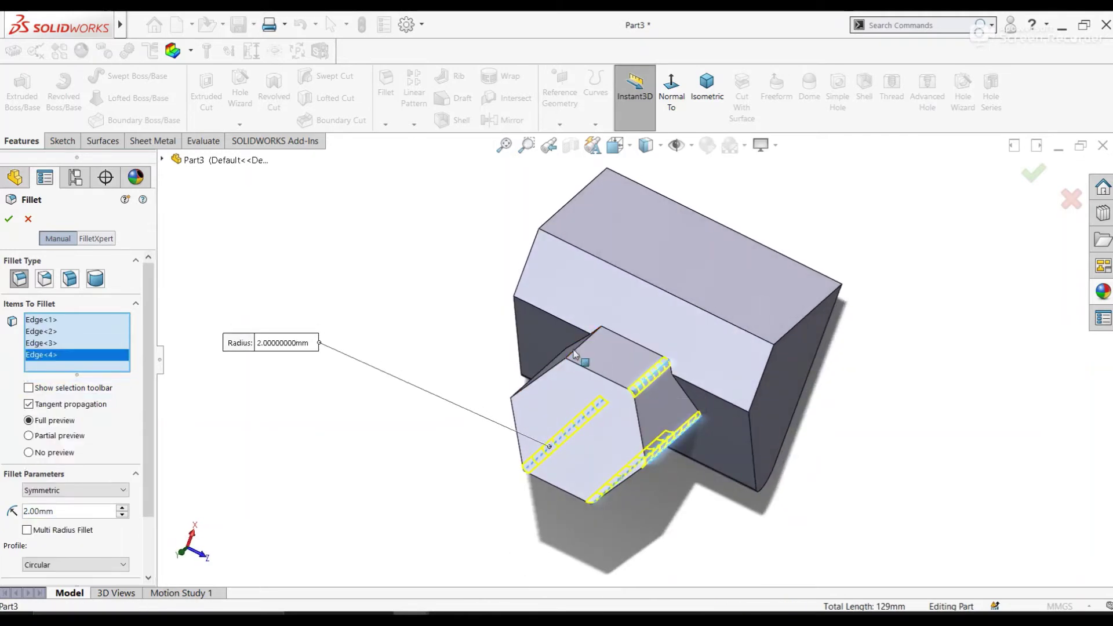
pyautogui.moveTo(789, 280); pyautogui.dragTo(837, 249)
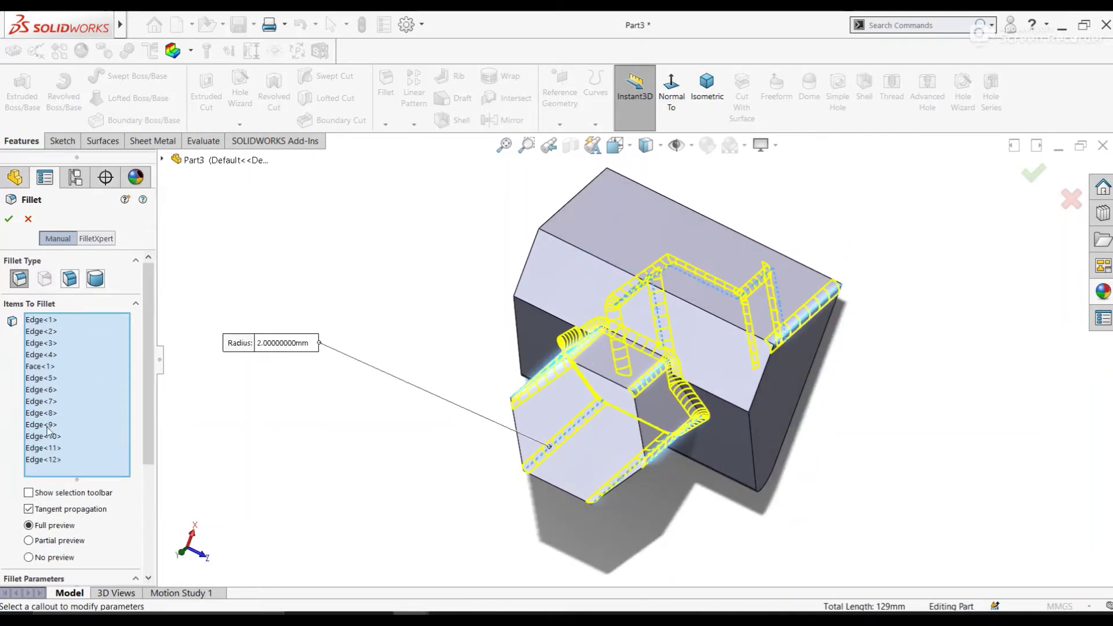
pyautogui.rightClick(49, 371)
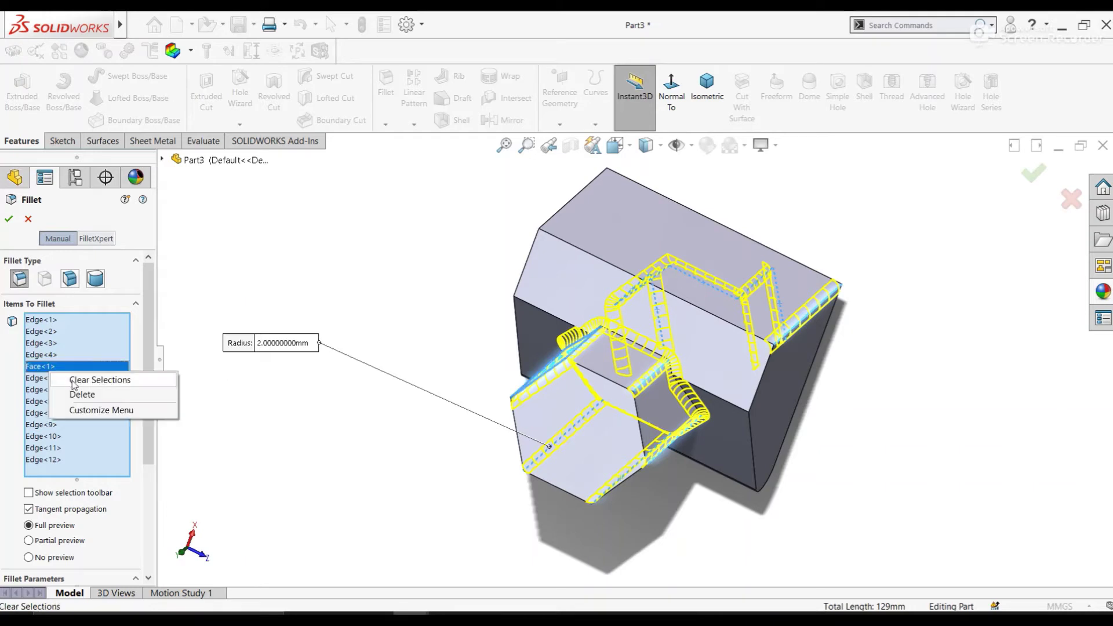
pyautogui.click(75, 378)
# - Select the hexagonal prism's upper vertical edges for the 2 mm fillet
pyautogui.click(648, 383)
pyautogui.moveTo(648, 382)
pyautogui.mouseDown(button='middle')
pyautogui.moveTo(658, 378)
pyautogui.moveTo(625, 353)
pyautogui.mouseUp(button='middle')
pyautogui.click(637, 374)
pyautogui.click(658, 375)
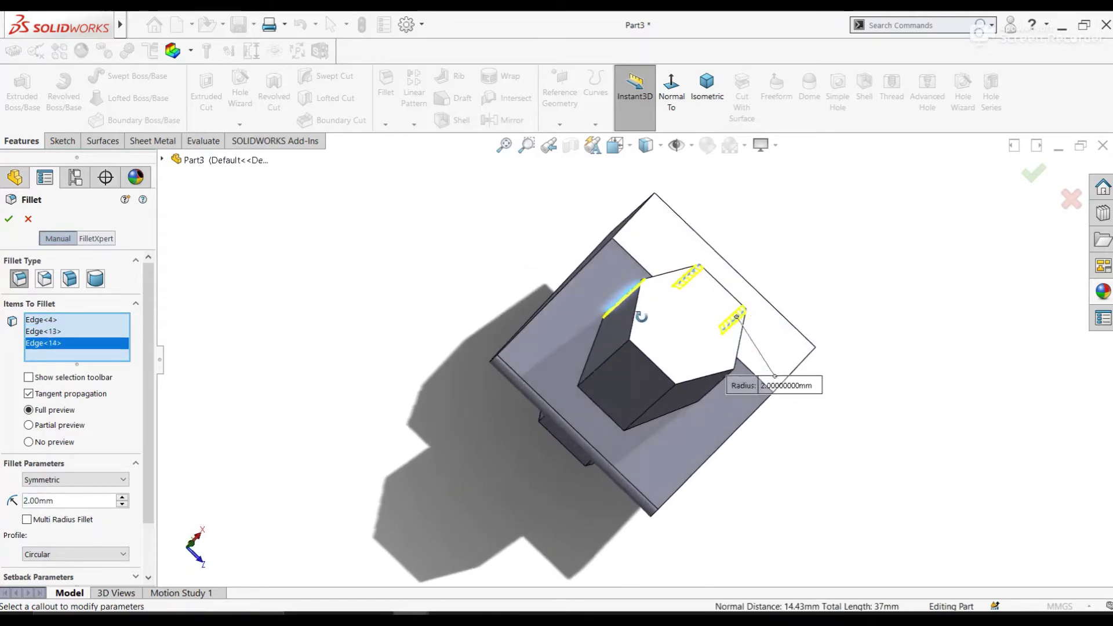
pyautogui.click(625, 353)
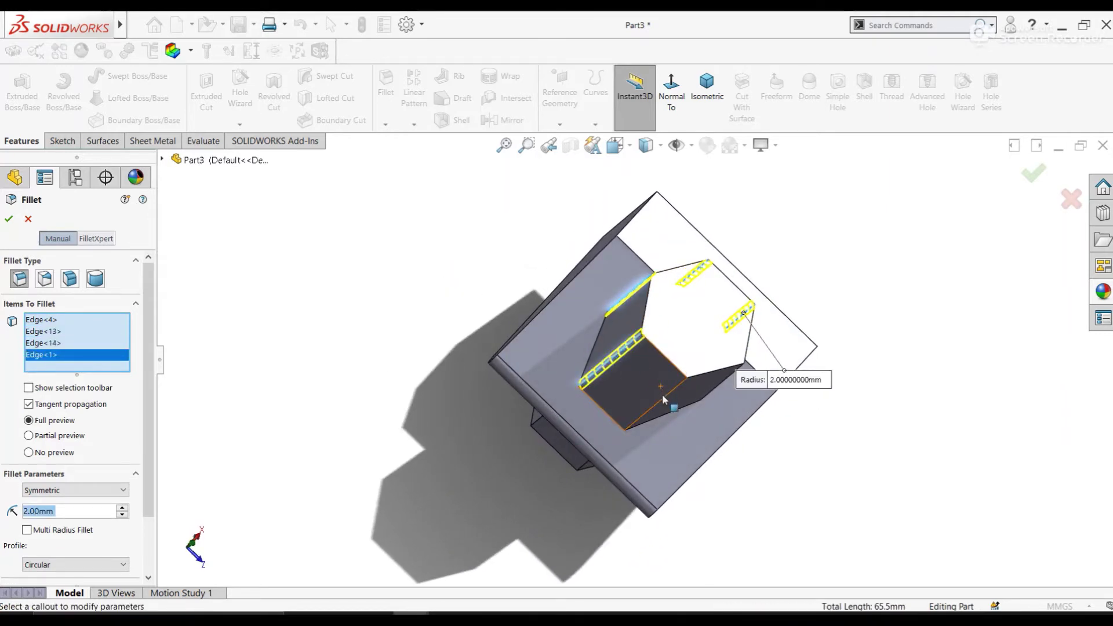
pyautogui.click(663, 395)
pyautogui.moveTo(663, 395); pyautogui.dragTo(628, 309, button='middle')
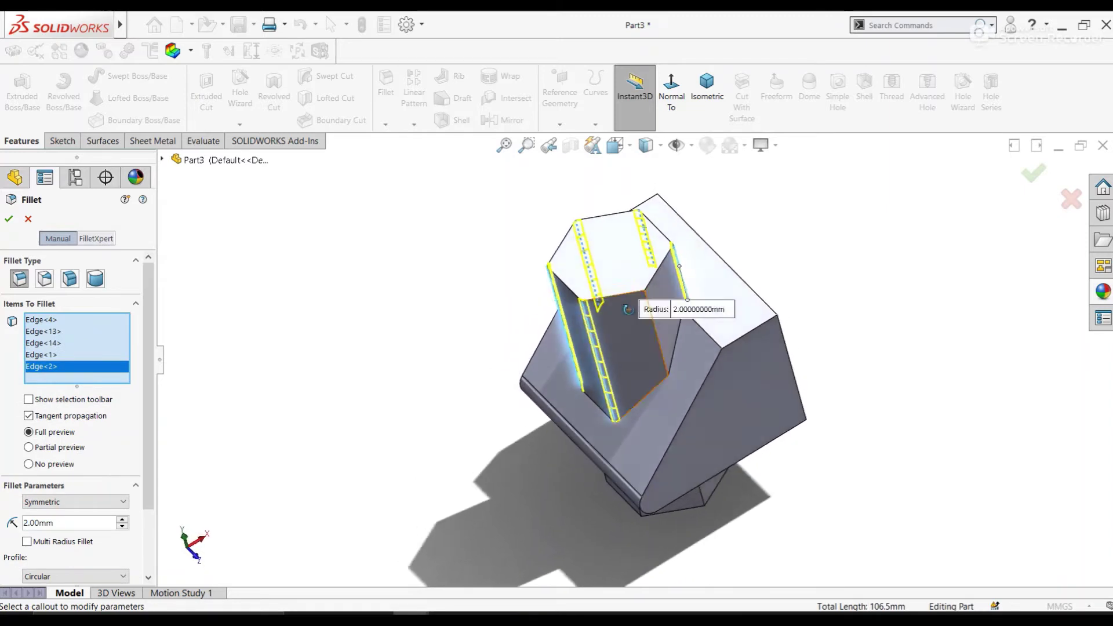
pyautogui.click(659, 348)
pyautogui.moveTo(659, 348); pyautogui.dragTo(659, 458, button='middle')
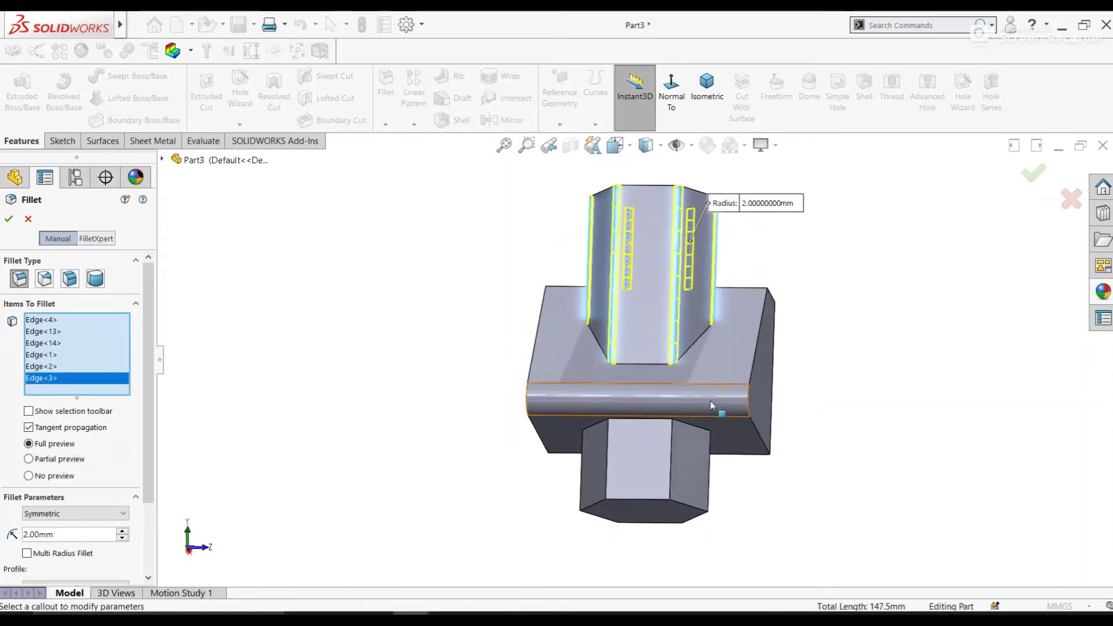
# - Add the prism's lower vertical edges, drop a stray face, and accept Fillet2
pyautogui.click(661, 457)
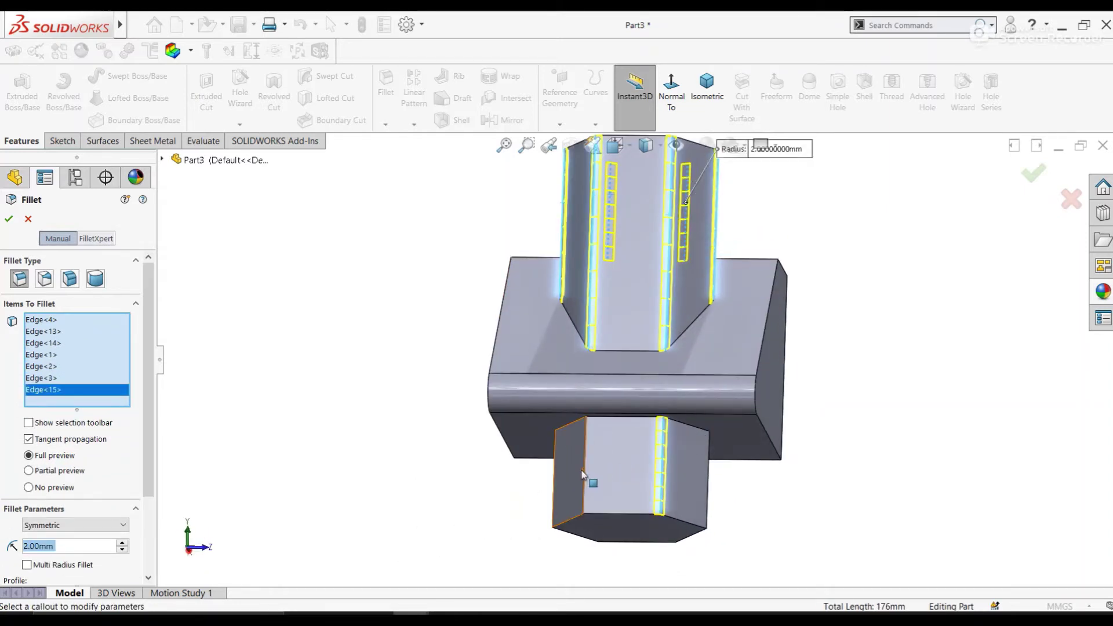
pyautogui.click(583, 474)
pyautogui.moveTo(582, 475); pyautogui.dragTo(668, 477, button='middle')
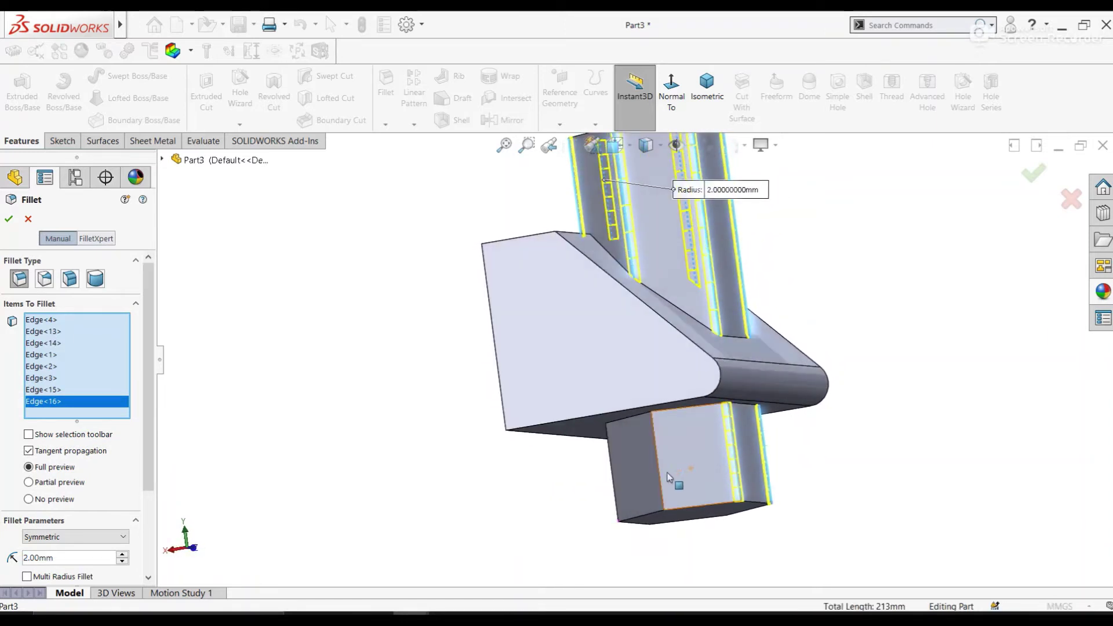
pyautogui.click(659, 478)
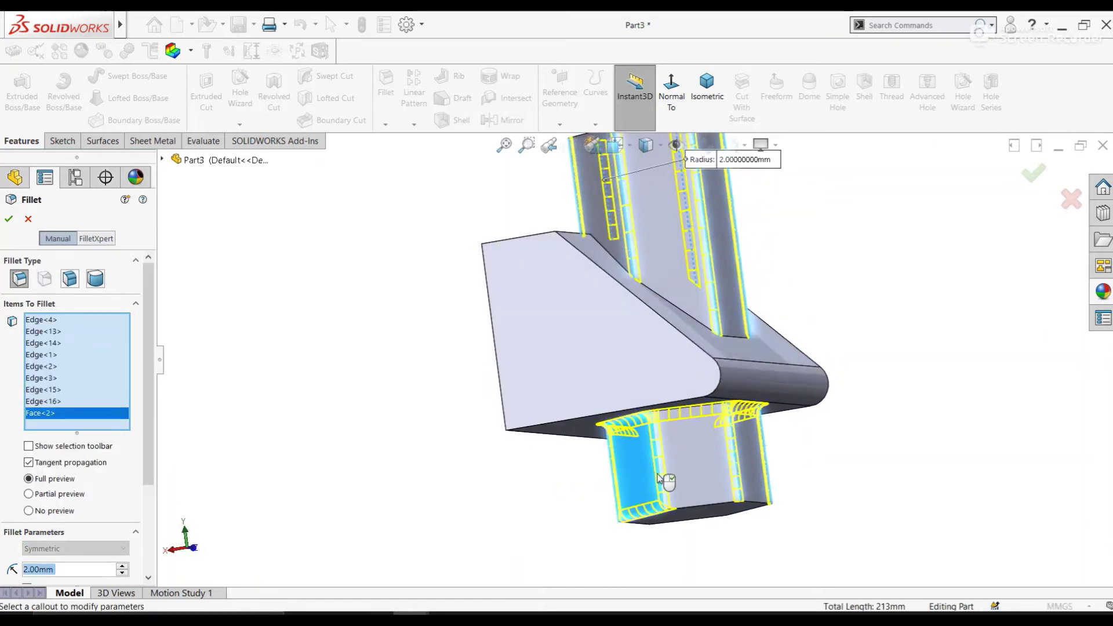
pyautogui.rightClick(108, 407)
pyautogui.click(130, 432)
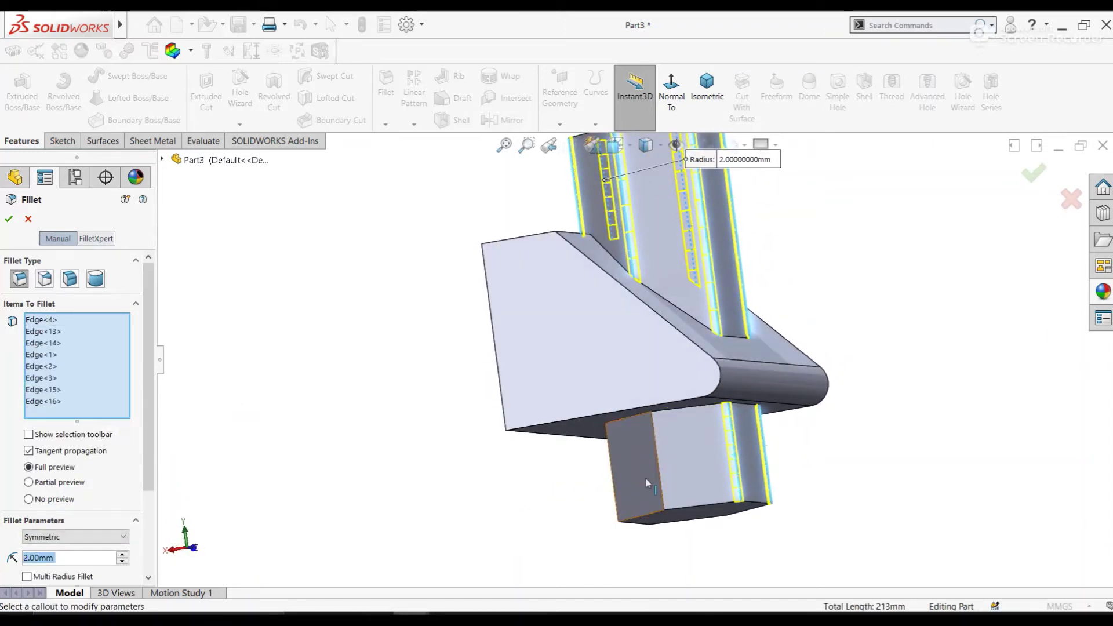
pyautogui.click(659, 474)
pyautogui.click(618, 496)
pyautogui.moveTo(618, 496); pyautogui.dragTo(823, 336, button='middle')
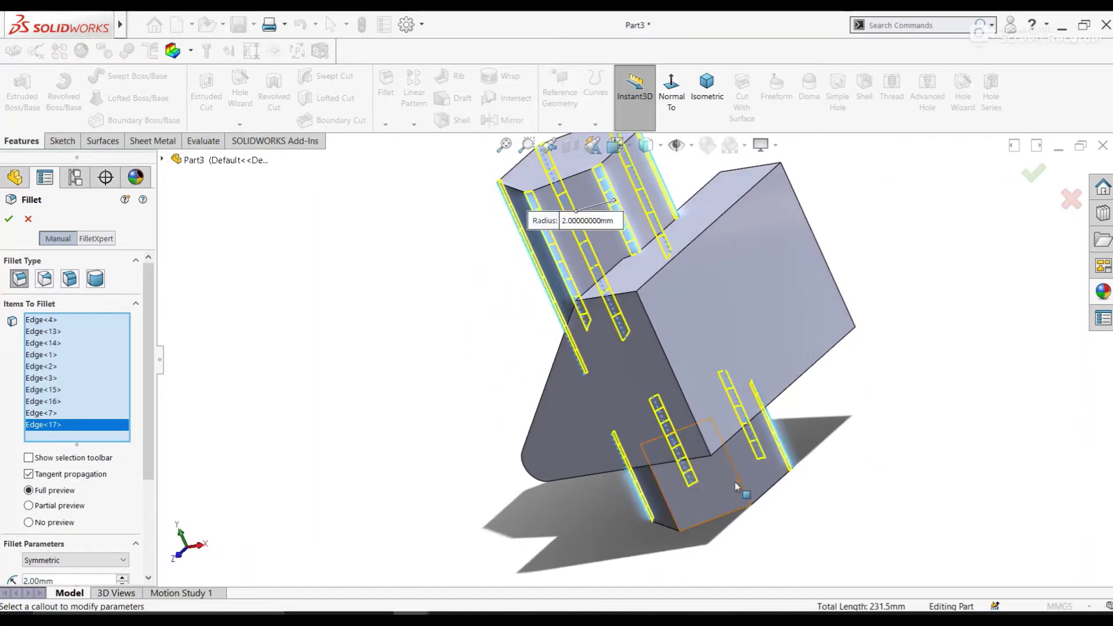
pyautogui.click(739, 481)
pyautogui.click(674, 515)
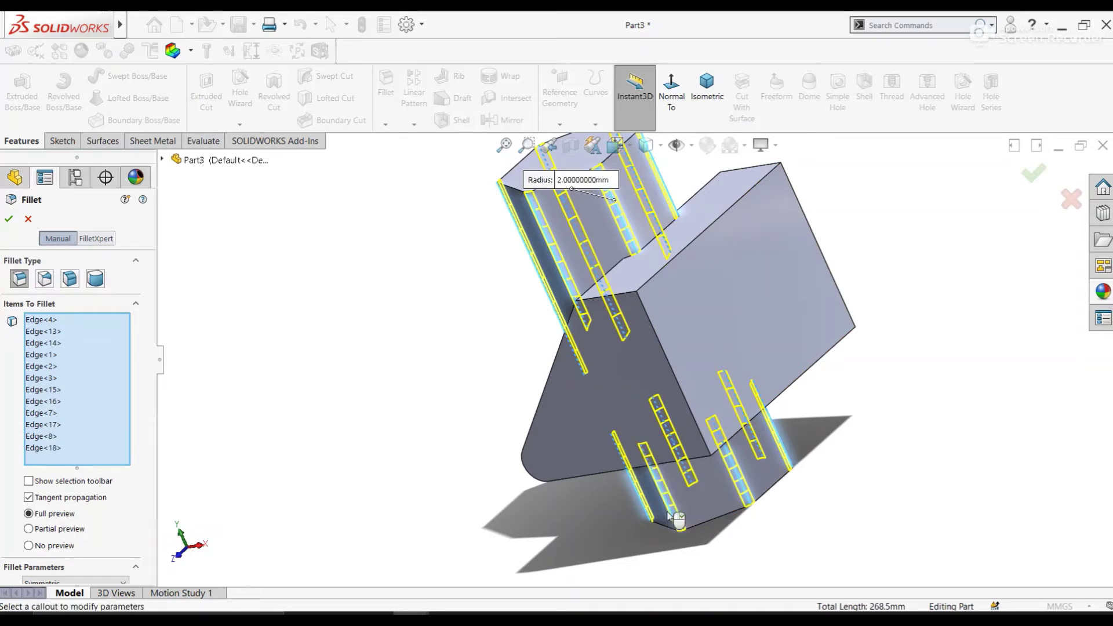
pyautogui.click(8, 218)
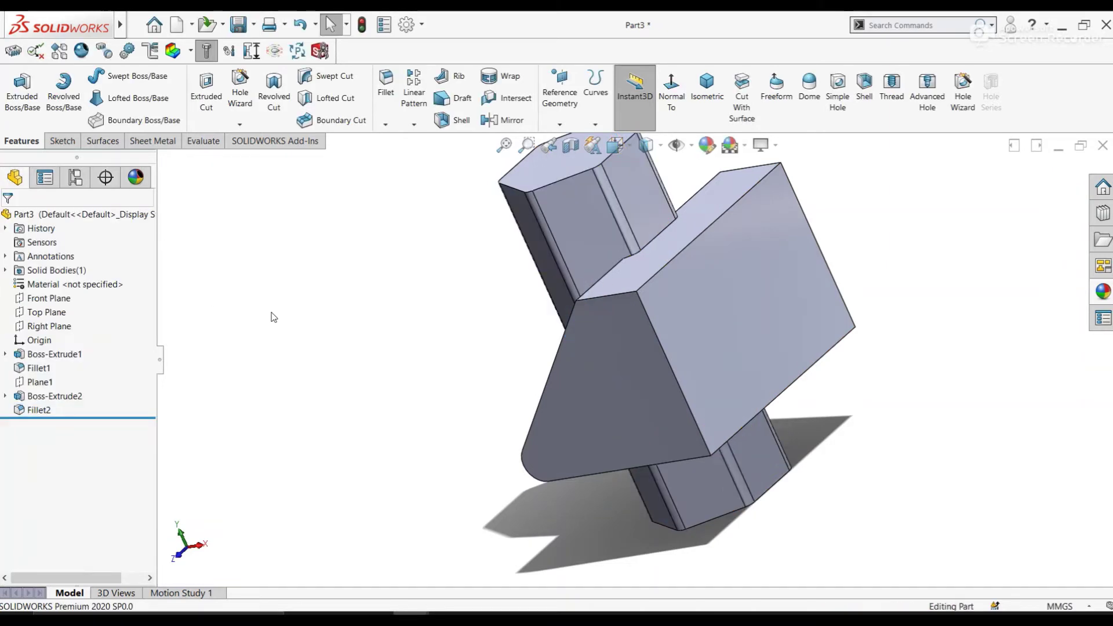
# - Start a new sketch on the block's face beside the hexagon
pyautogui.moveTo(409, 334)
pyautogui.mouseDown(button='middle')
pyautogui.moveTo(471, 298)
pyautogui.moveTo(574, 311)
pyautogui.moveTo(600, 277)
pyautogui.moveTo(565, 268)
pyautogui.moveTo(597, 280)
pyautogui.moveTo(578, 329)
pyautogui.moveTo(603, 342)
pyautogui.mouseUp(button='middle')
pyautogui.click(567, 294)
pyautogui.click(619, 255)
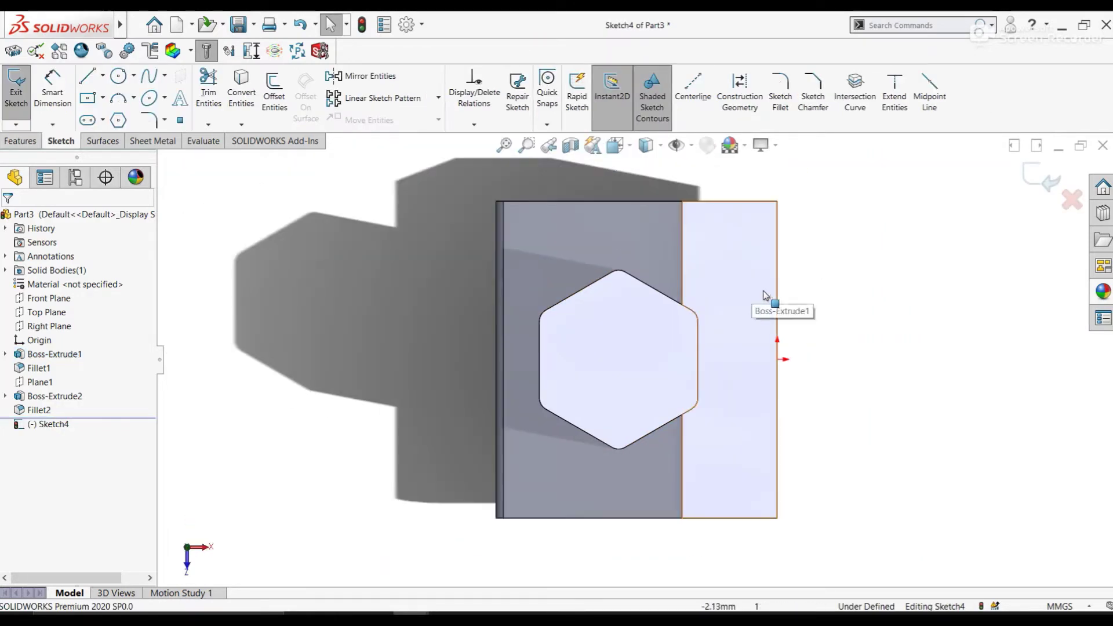
pyautogui.scroll(-1, 771, 299)
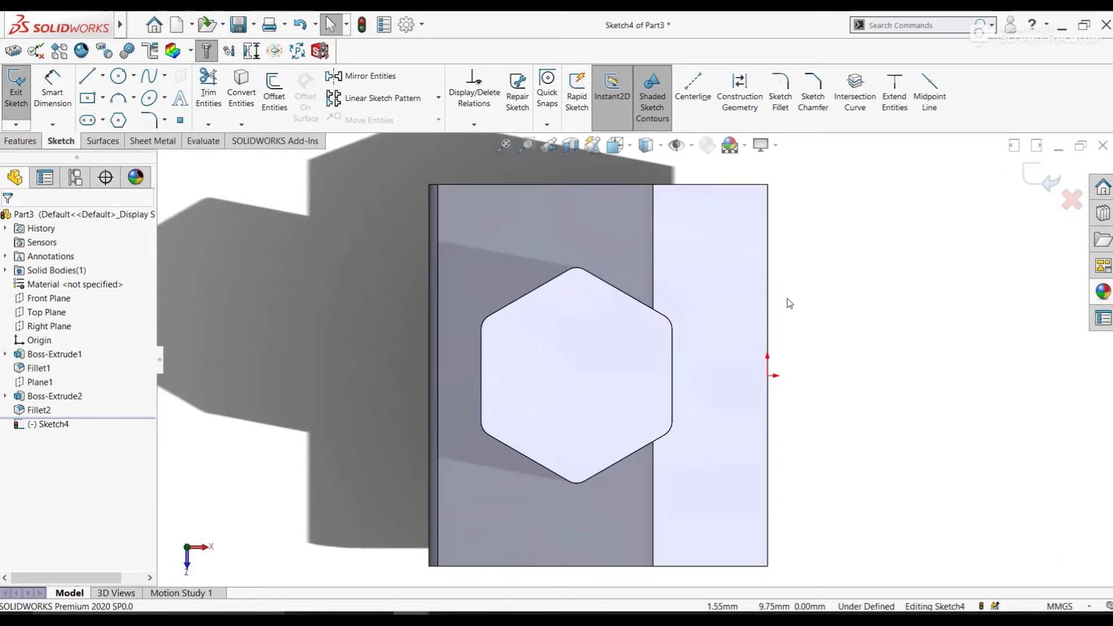
# - Draw a closed four-sided tapered profile against the block's right edge
pyautogui.click(96, 83)
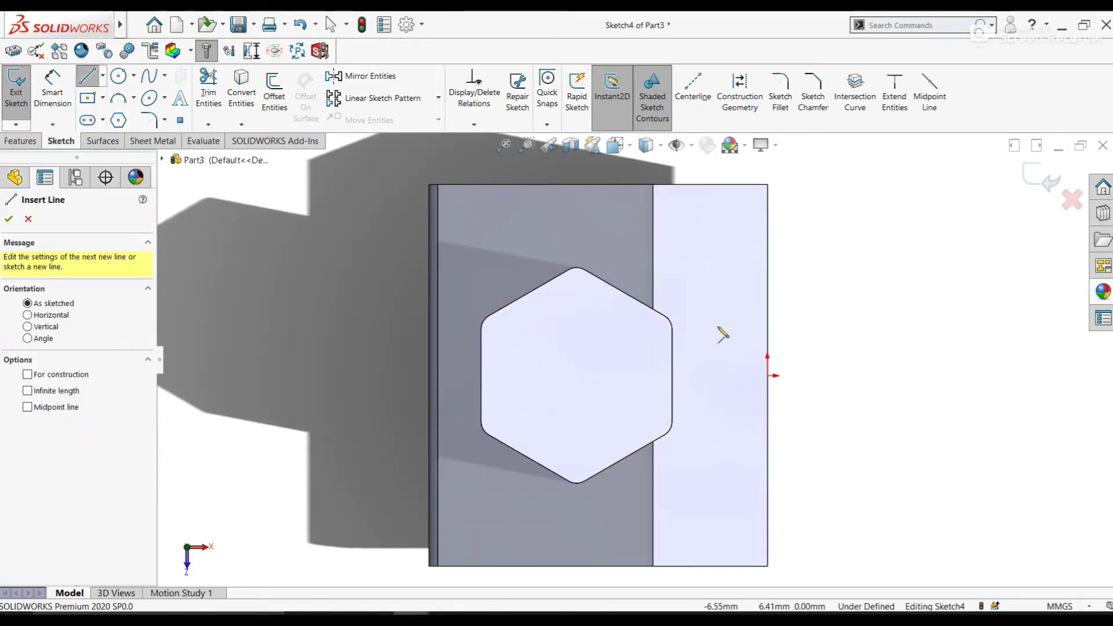
pyautogui.click(768, 323)
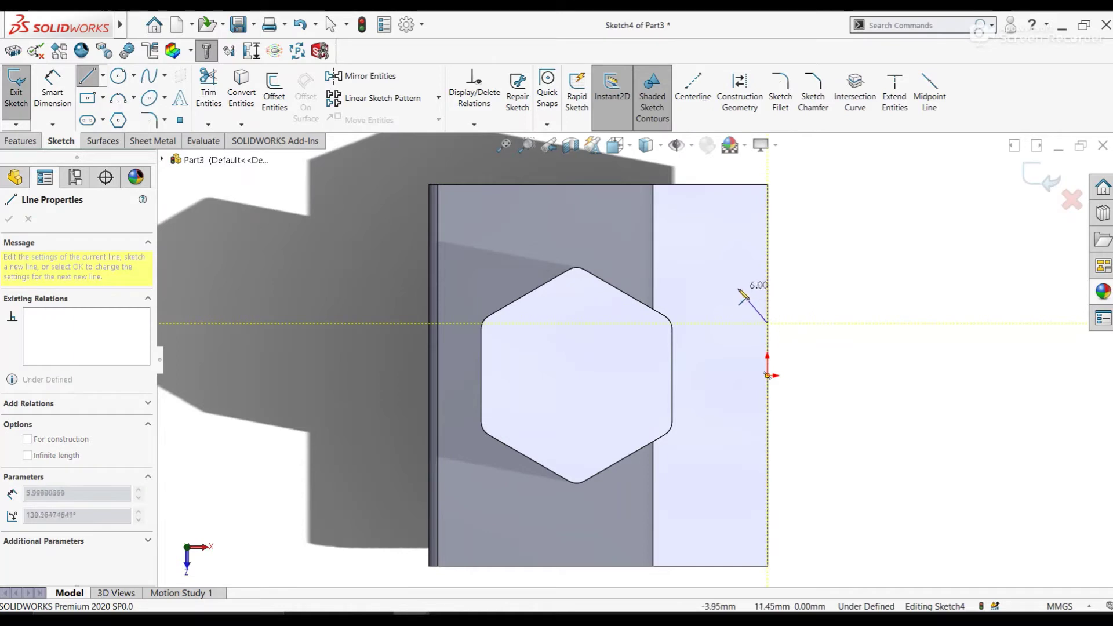
pyautogui.click(727, 284)
pyautogui.click(728, 458)
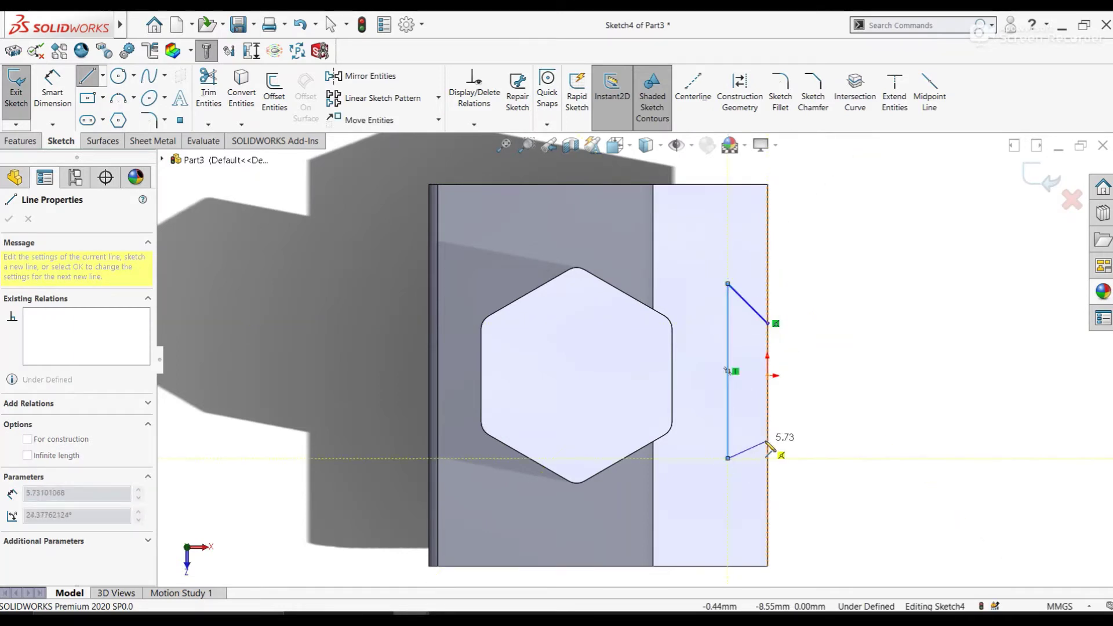
pyautogui.click(768, 442)
pyautogui.click(768, 324)
# - End the line chain and exit the Line tool
pyautogui.rightClick(796, 321)
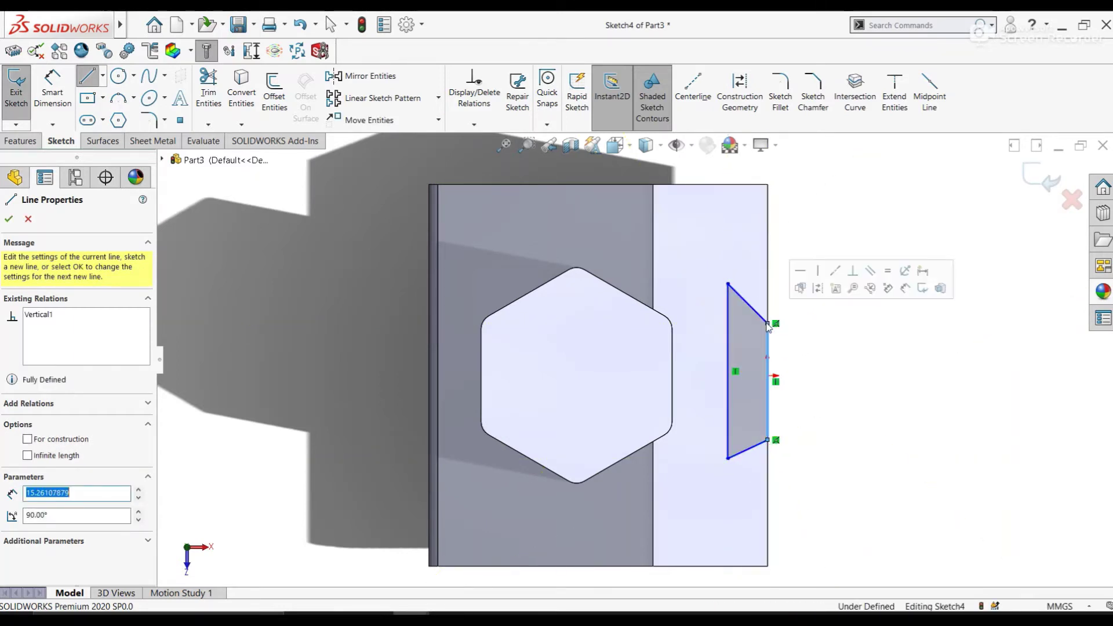
pyautogui.press('Escape')
pyautogui.press('Escape')
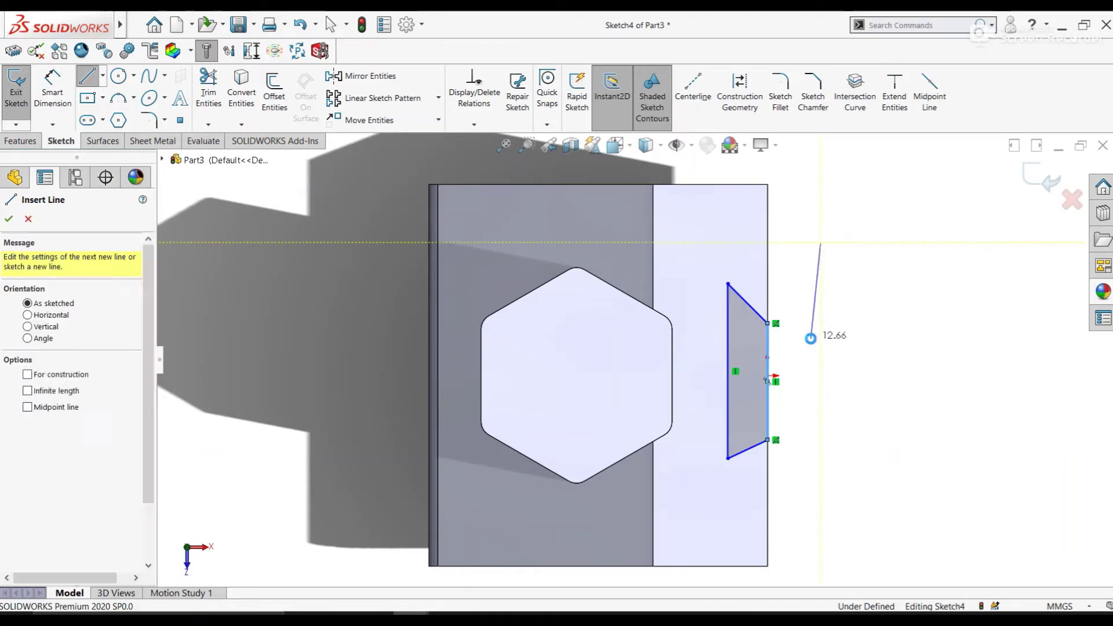
pyautogui.press('Escape')
pyautogui.rightClick(817, 336)
pyautogui.press('Escape')
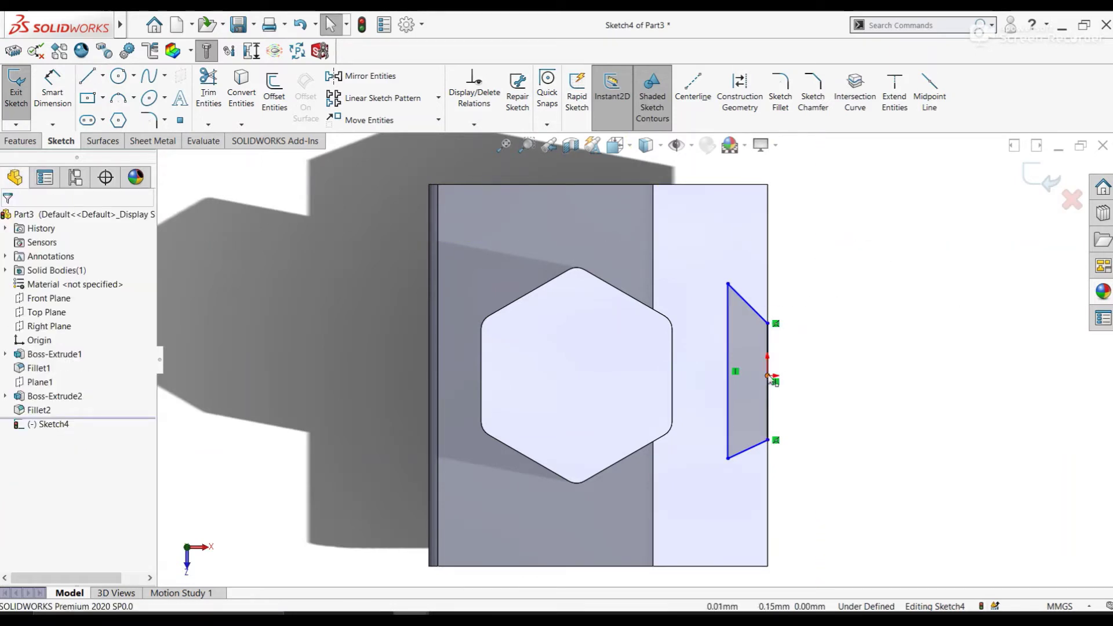
pyautogui.scroll(-2, 771, 379)
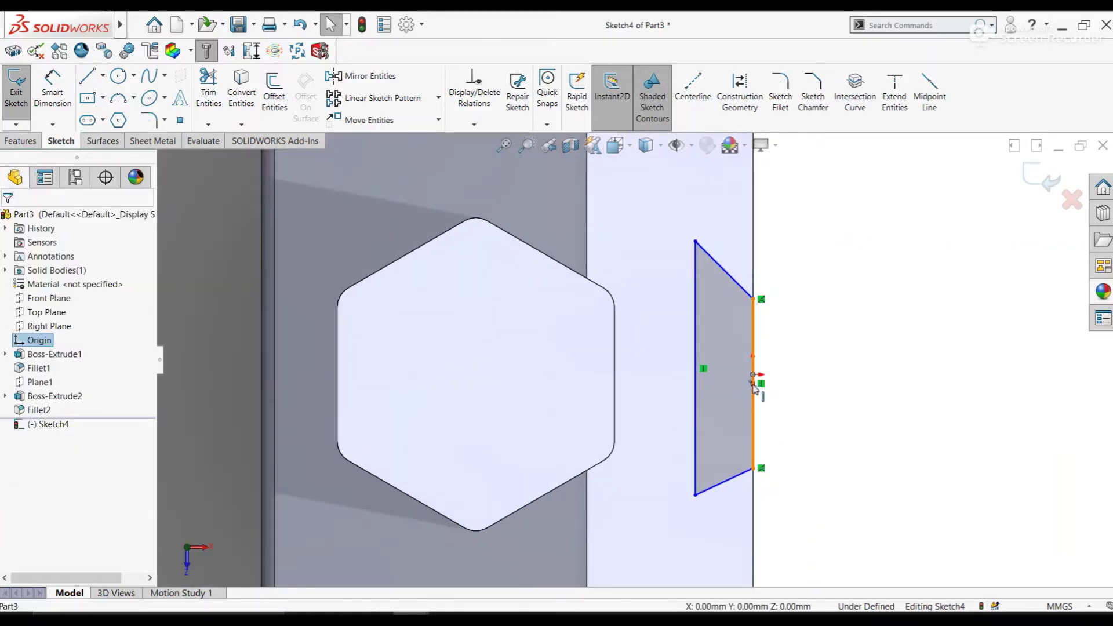
pyautogui.press('capslock')
# - Align the vertical line's midpoint horizontally with the origin
pyautogui.click(754, 384)
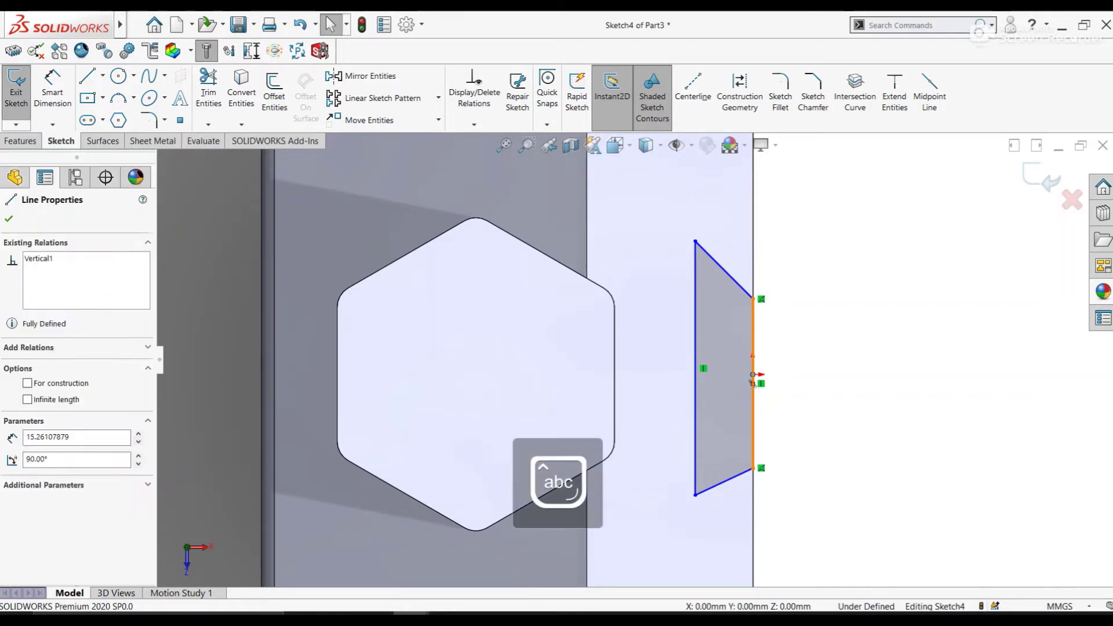
pyautogui.click(822, 331)
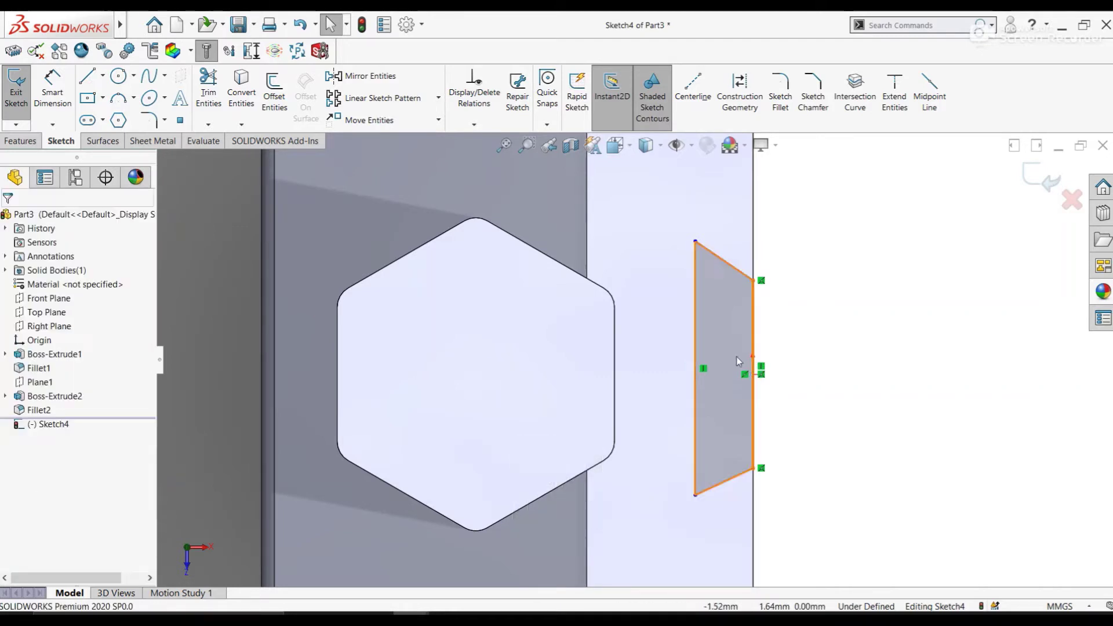
pyautogui.click(695, 377)
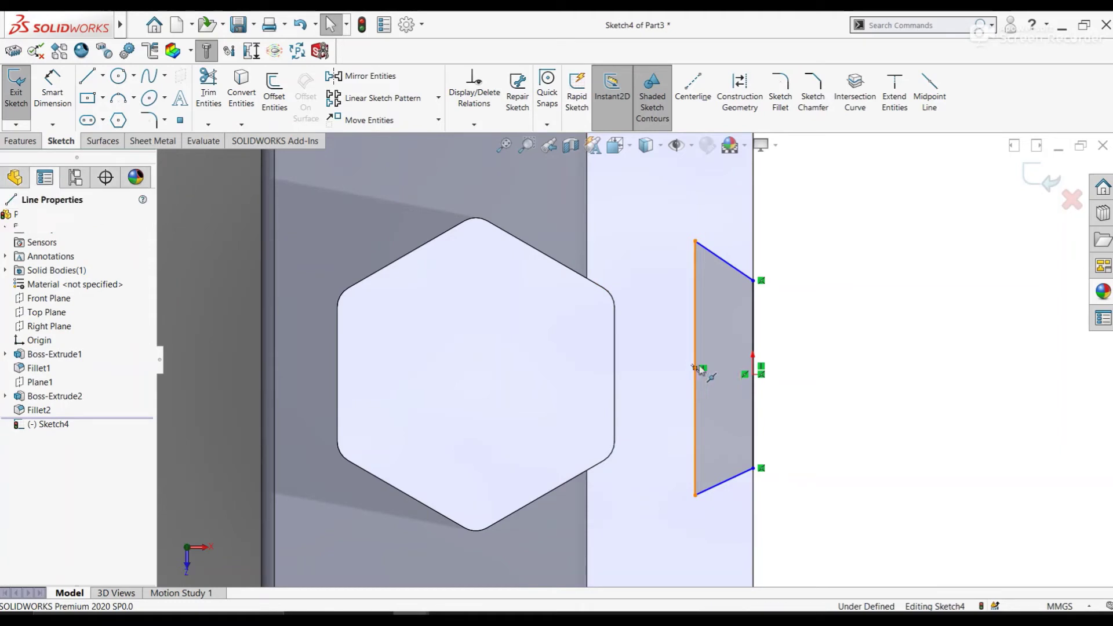
pyautogui.click(752, 374)
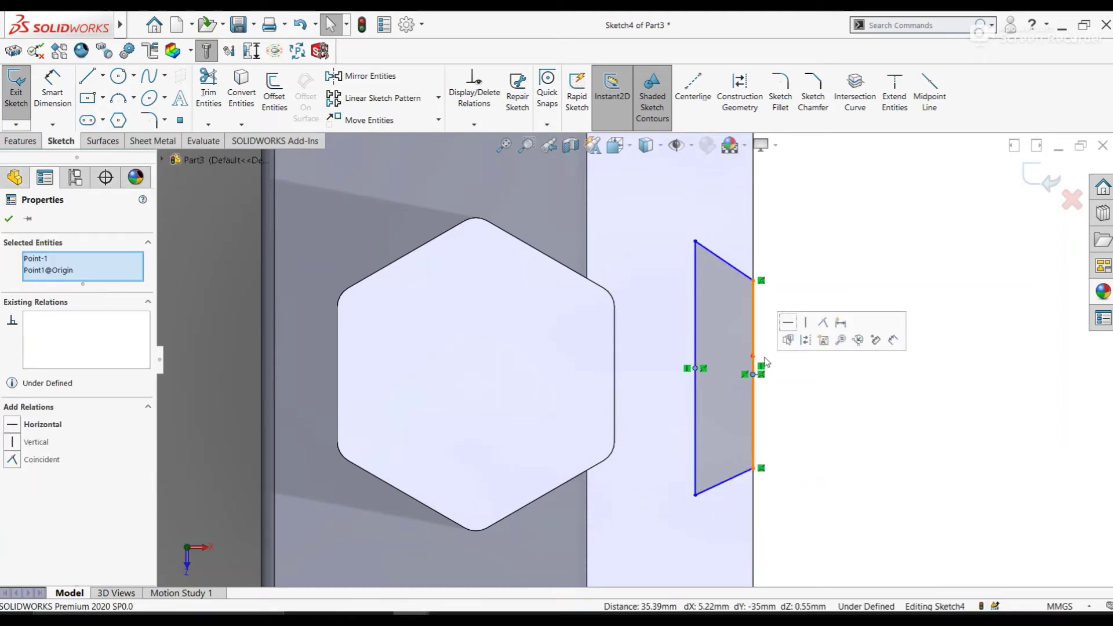
pyautogui.click(789, 323)
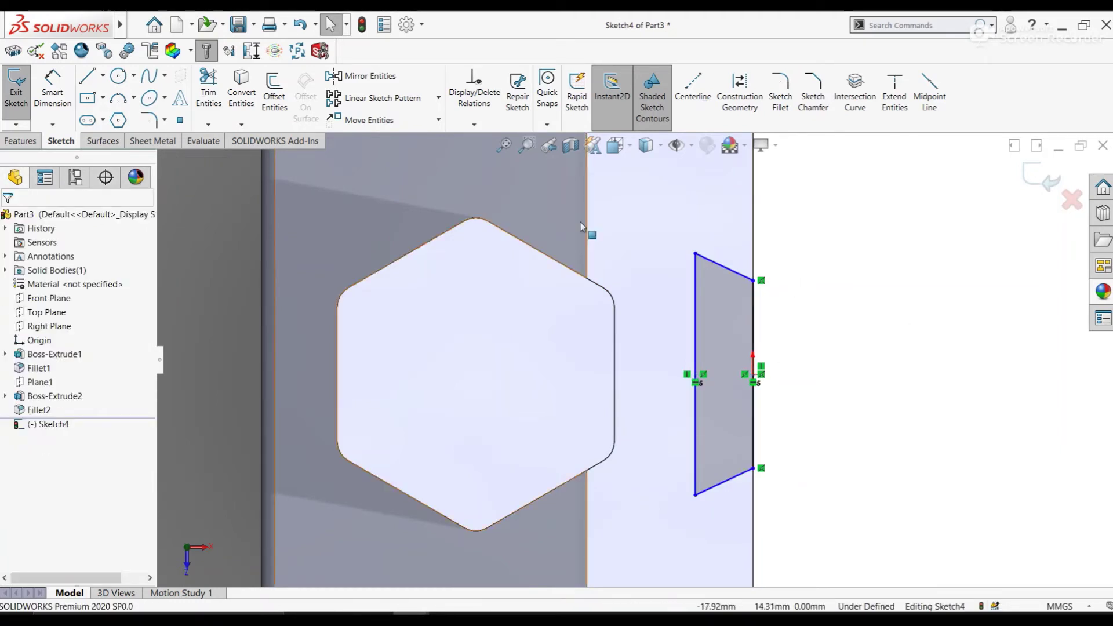
# - Dimension the profile 7.5 mm wide and 32 mm tall
pyautogui.click(53, 97)
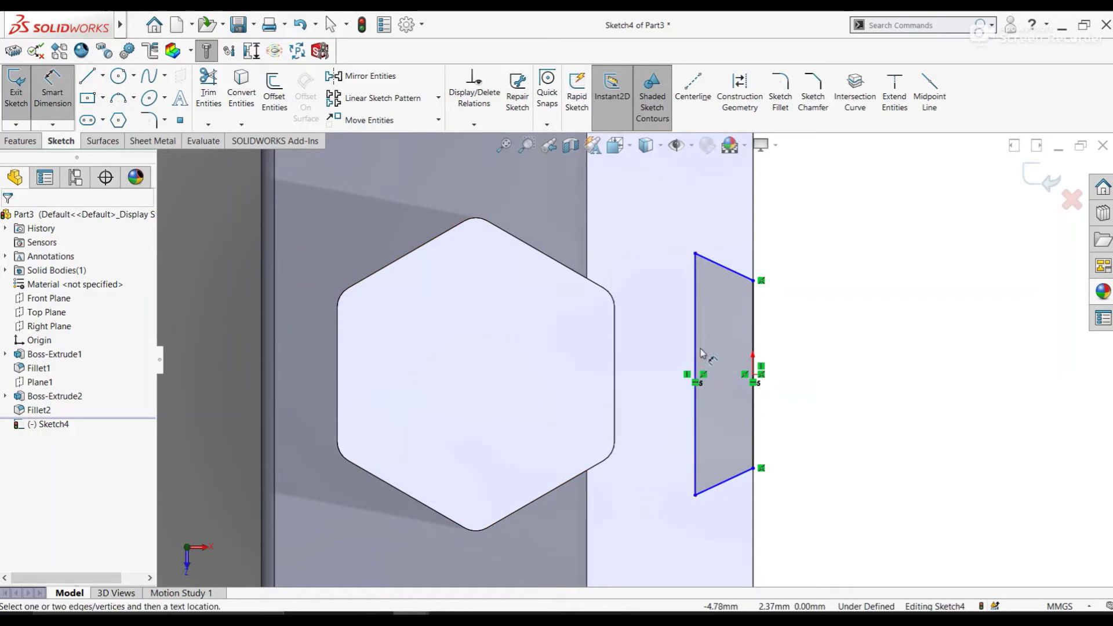
pyautogui.click(752, 351)
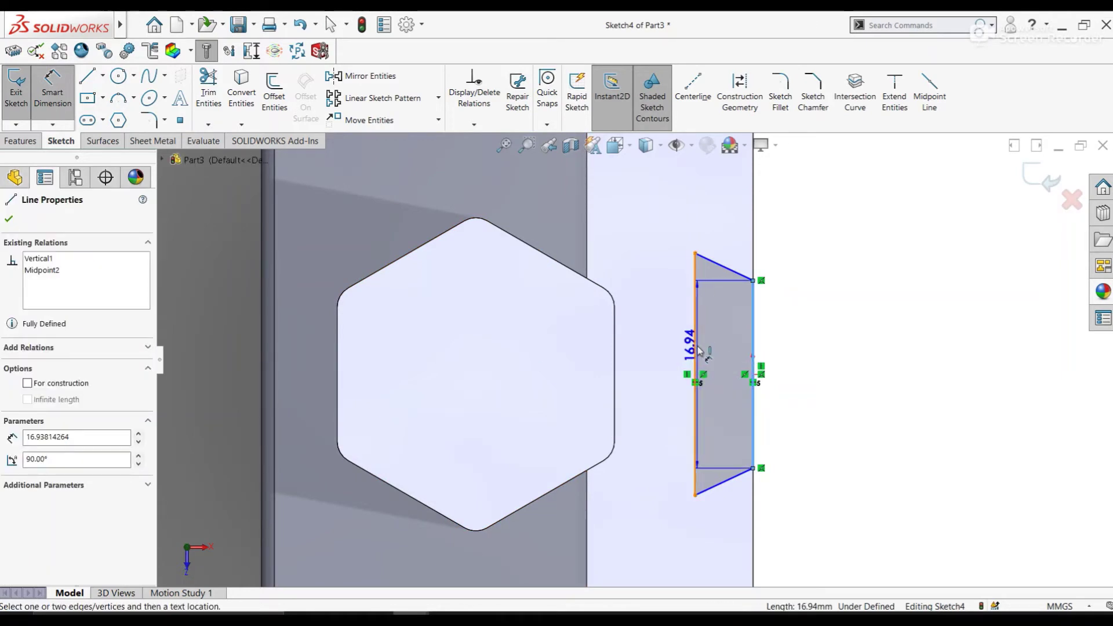
pyautogui.click(725, 217)
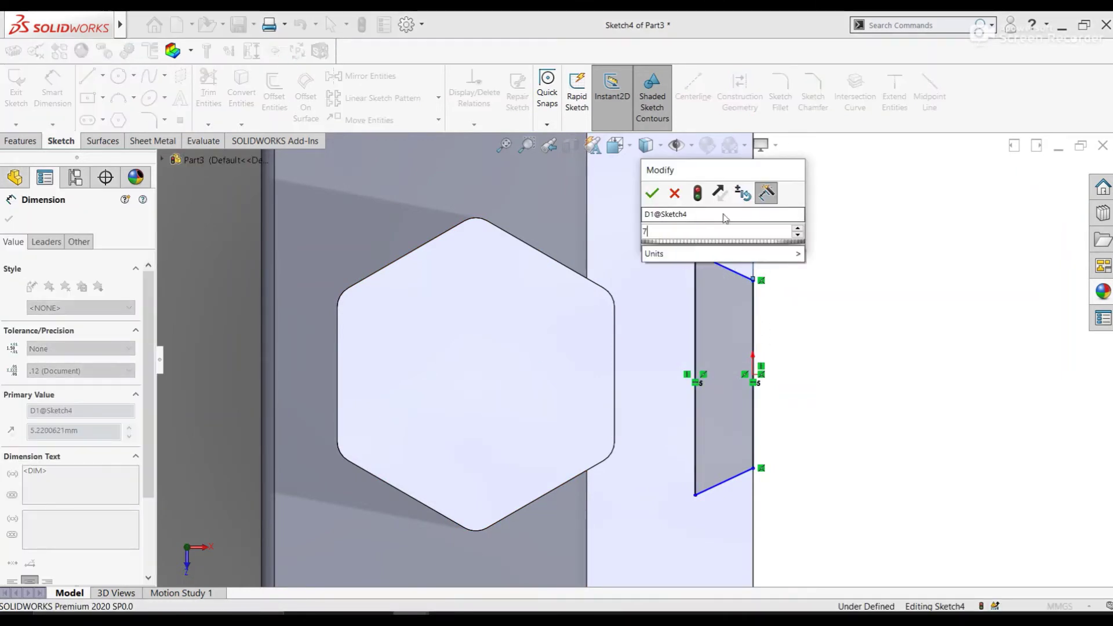
pyautogui.write('7.5')
pyautogui.press('Return')
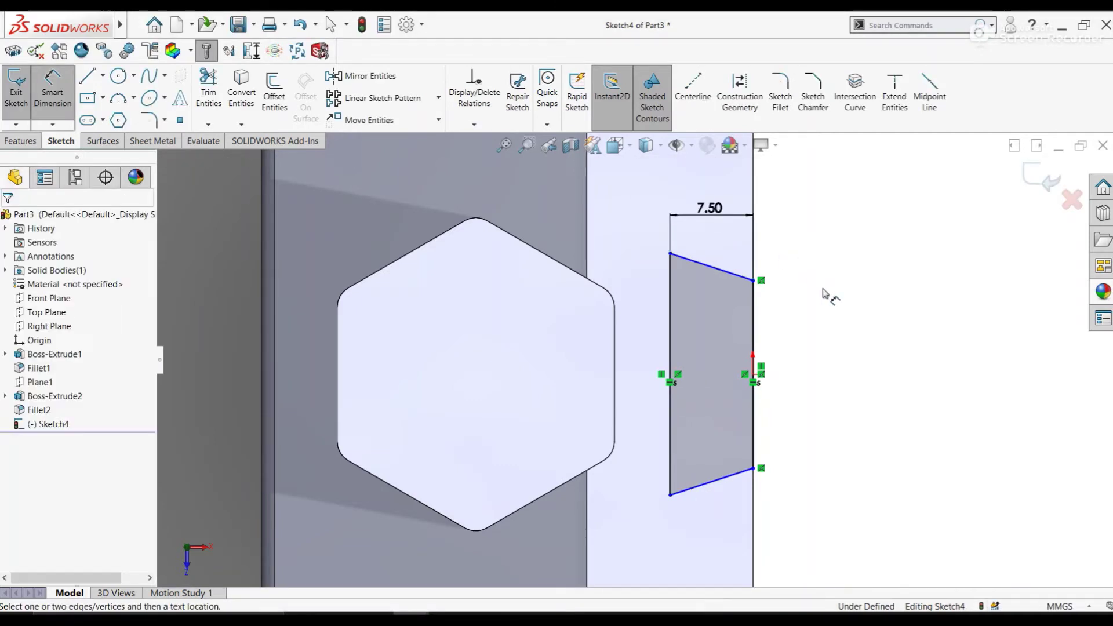
pyautogui.click(671, 348)
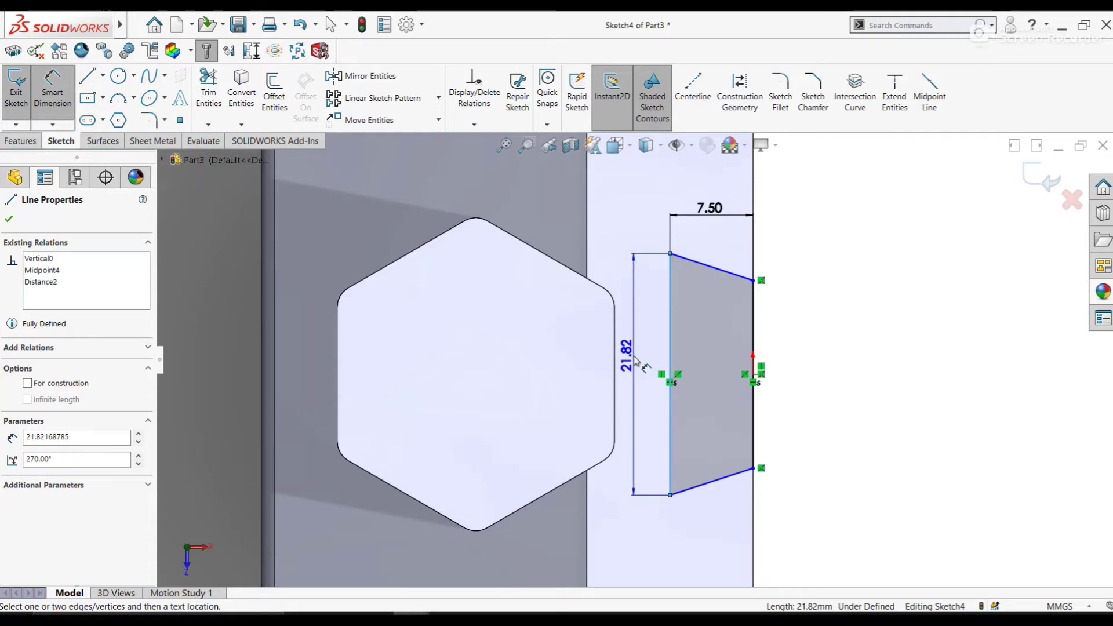
pyautogui.press('Escape')
pyautogui.click(756, 351)
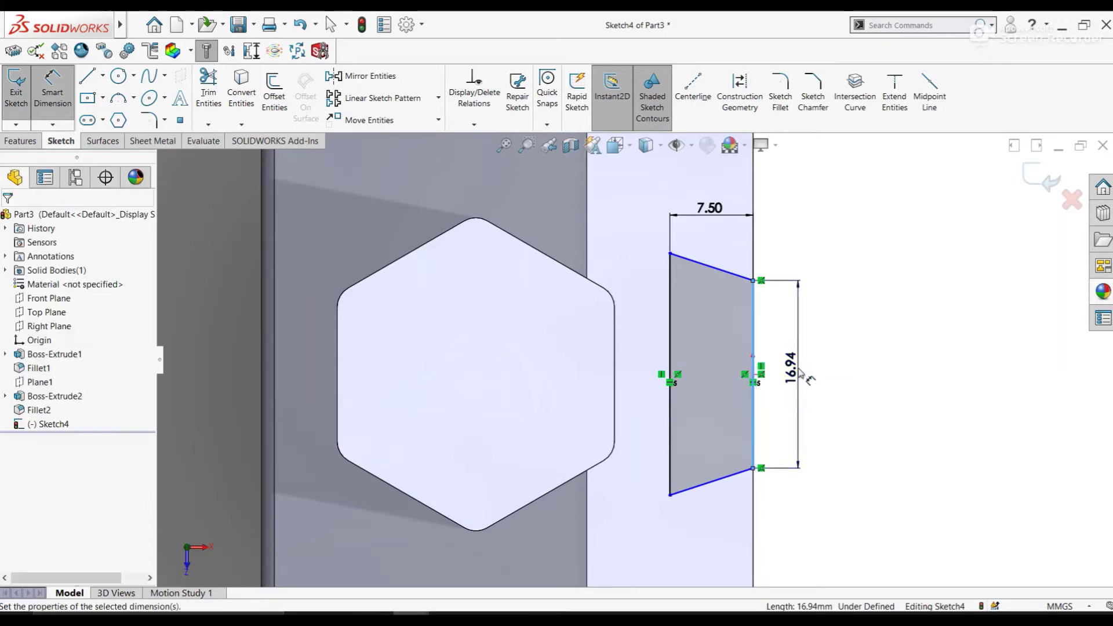
pyautogui.click(799, 371)
pyautogui.write('32')
pyautogui.press('Return')
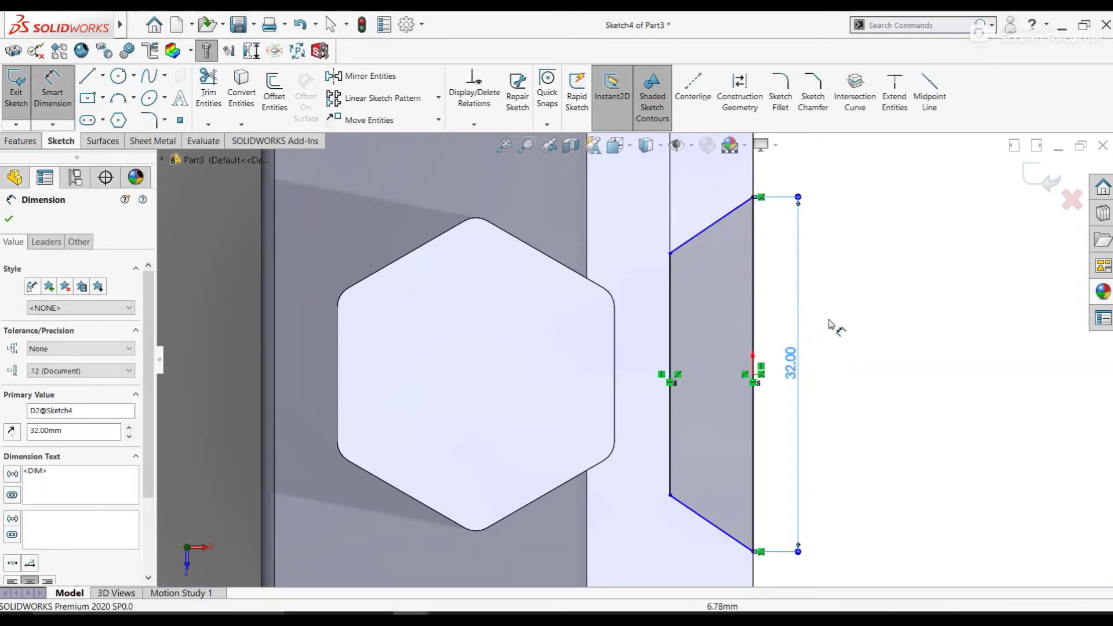
# - Give the upper slanted line a 78° angle to the vertical line, then stop dimensioning
pyautogui.press('z')
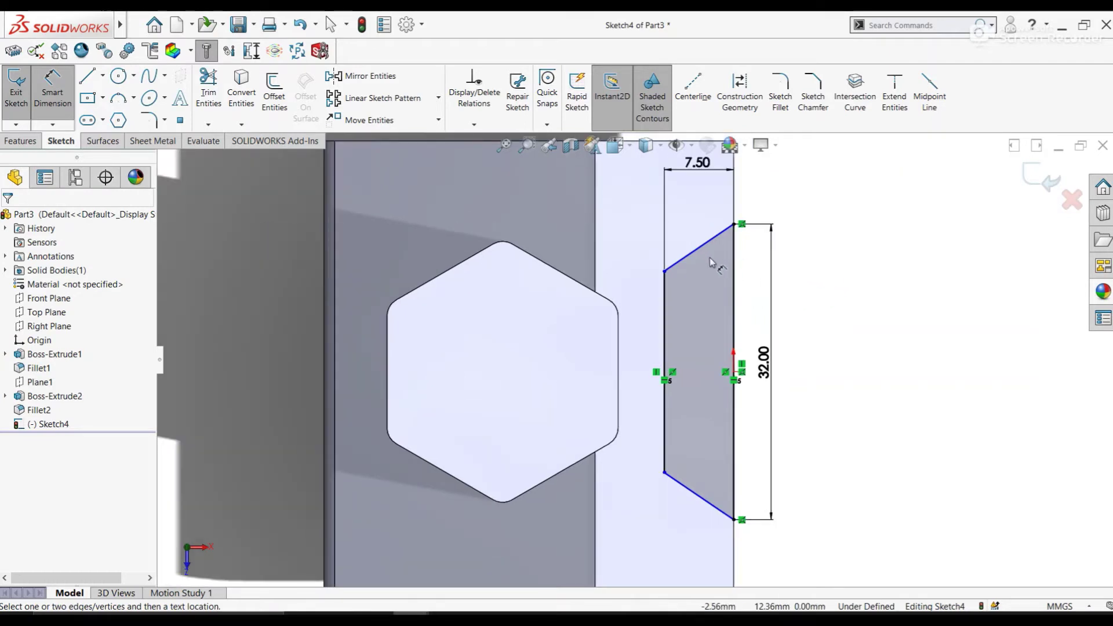
pyautogui.click(703, 254)
pyautogui.click(664, 307)
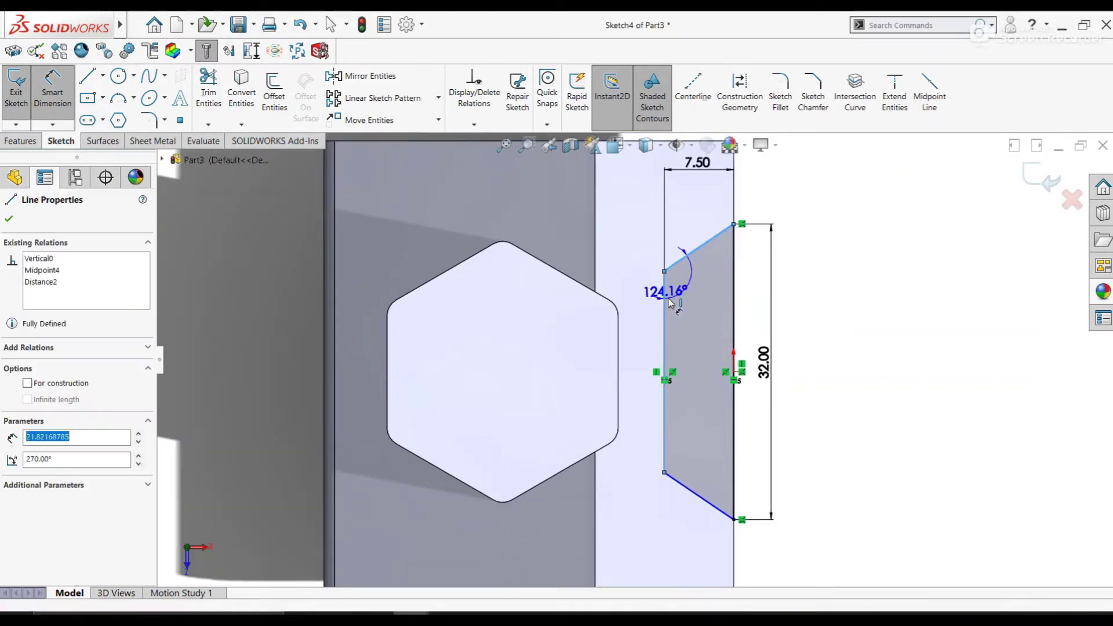
pyautogui.click(711, 290)
pyautogui.write('78')
pyautogui.press('Return')
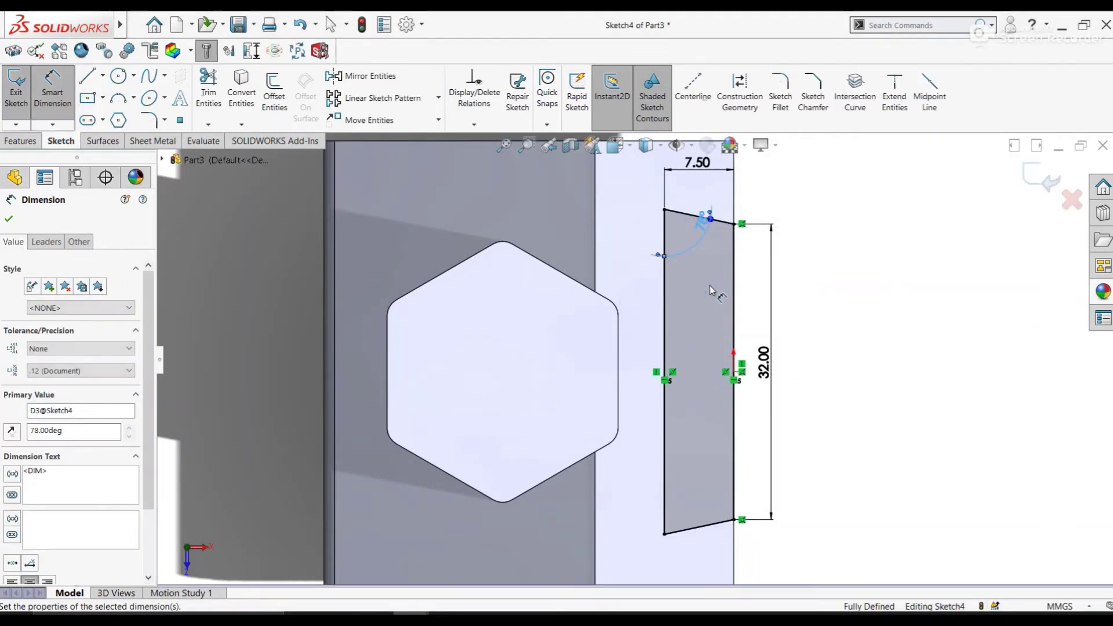
pyautogui.click(868, 301)
pyautogui.click(702, 527)
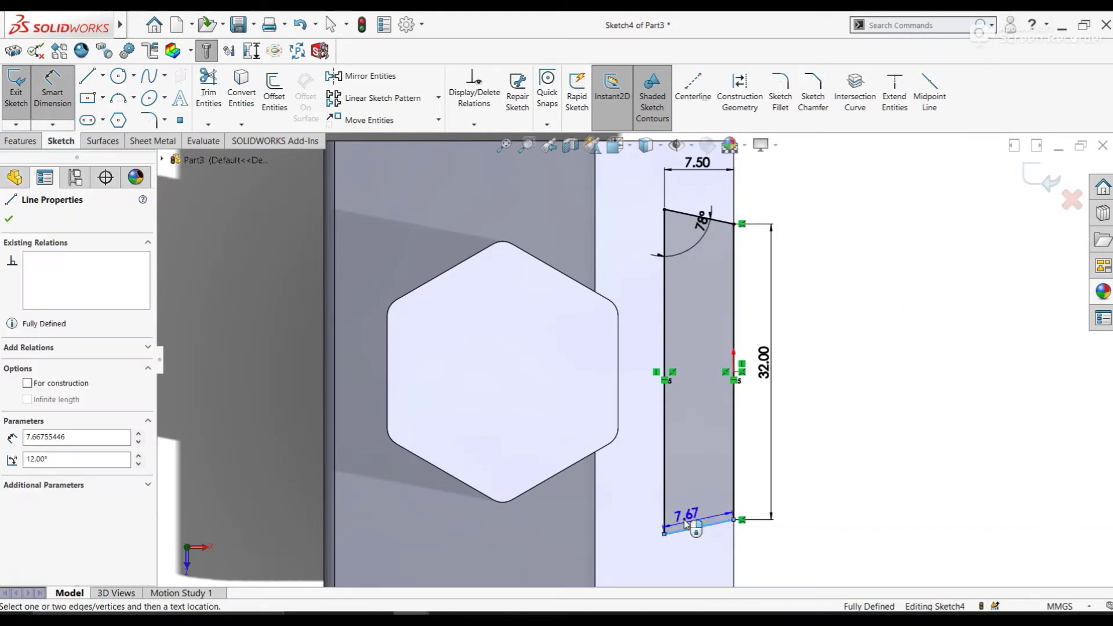
pyautogui.click(665, 509)
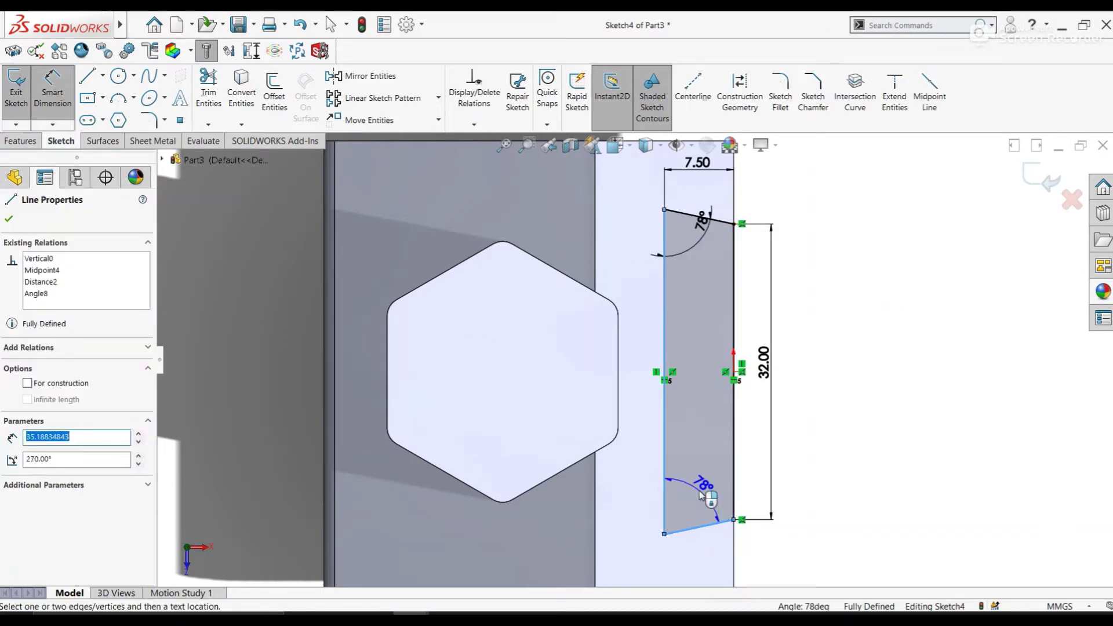
pyautogui.press('Escape')
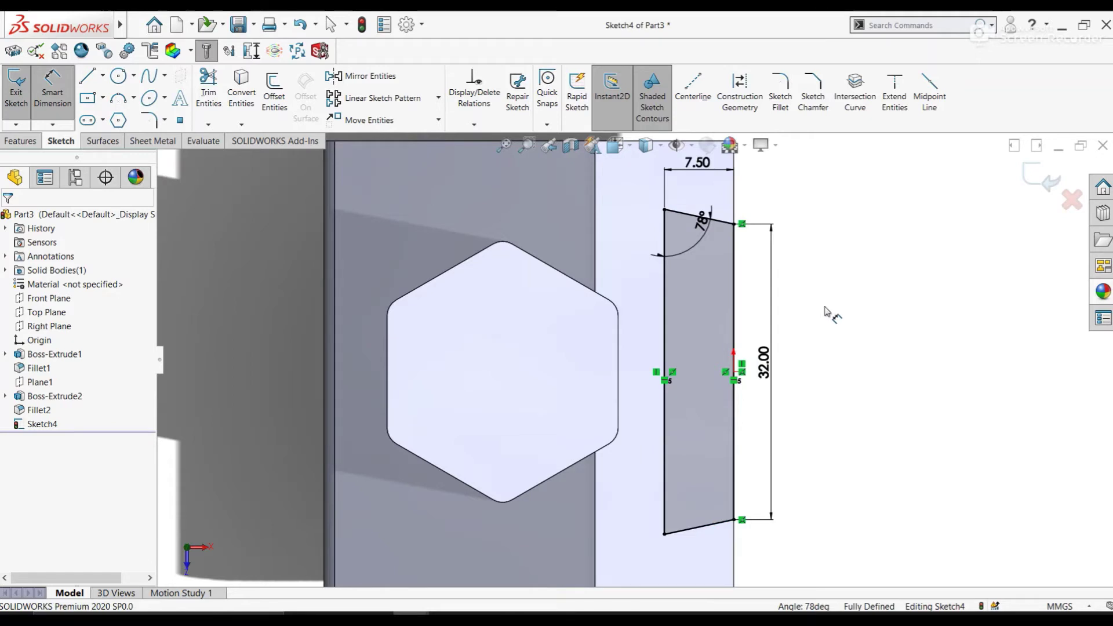
pyautogui.rightClick(852, 337)
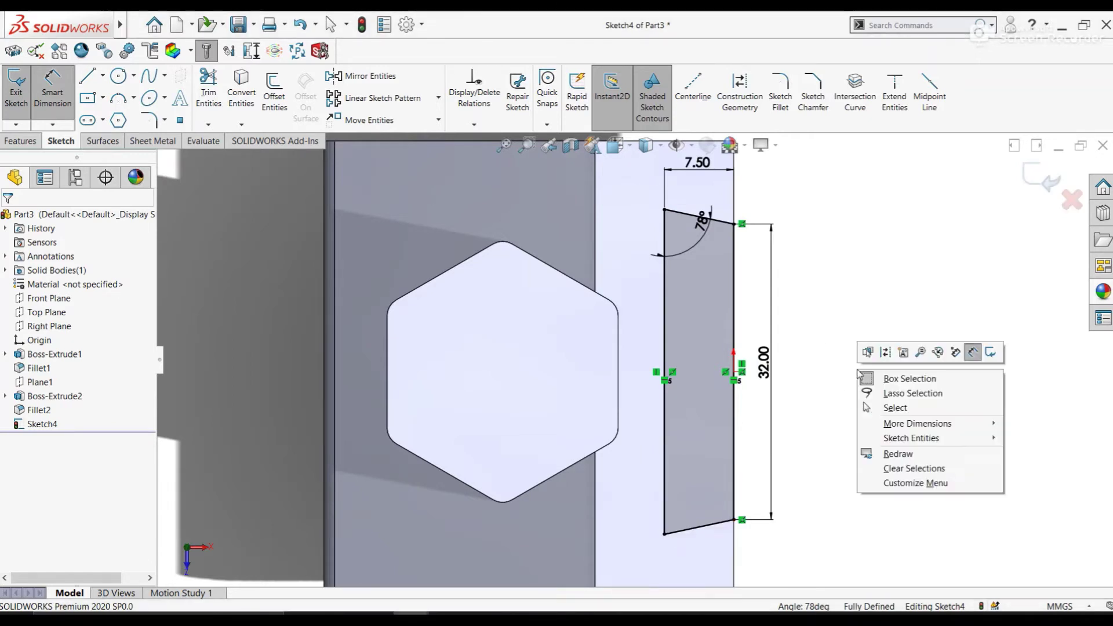
pyautogui.click(881, 405)
# - Cut-extrude the sketch profile with an Up To Next end condition
pyautogui.press('f')
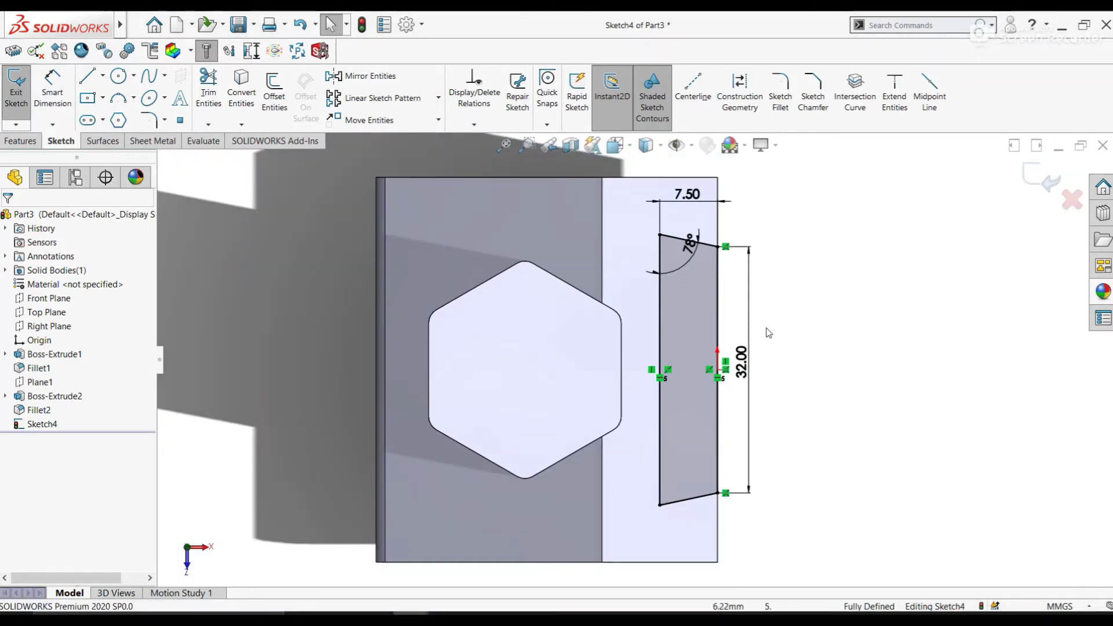
pyautogui.click(23, 140)
pyautogui.click(206, 93)
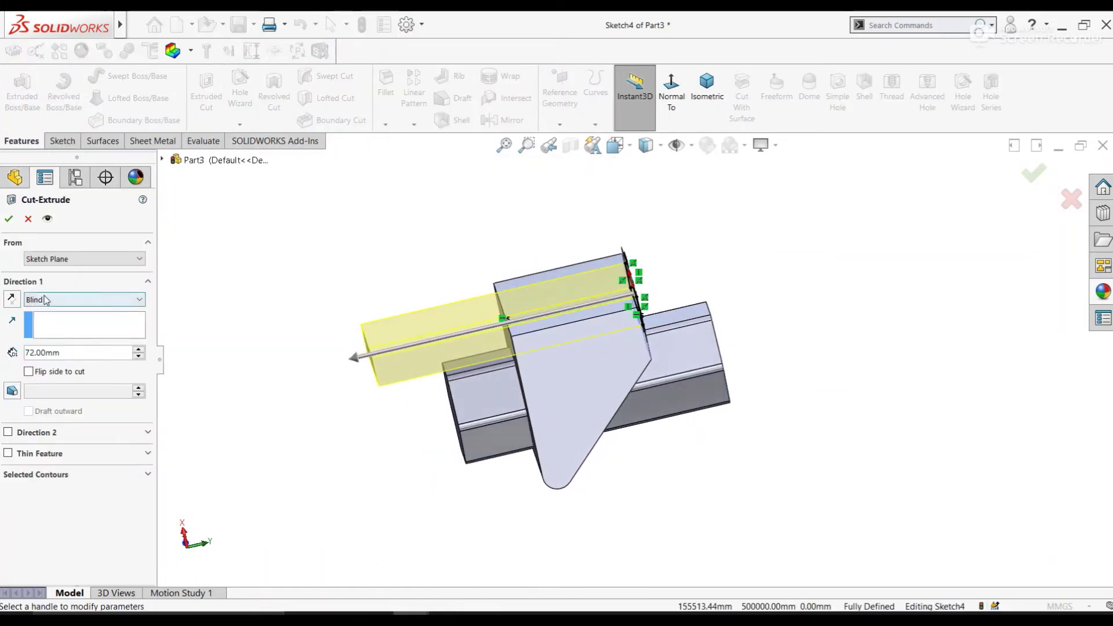
pyautogui.click(64, 299)
pyautogui.click(65, 341)
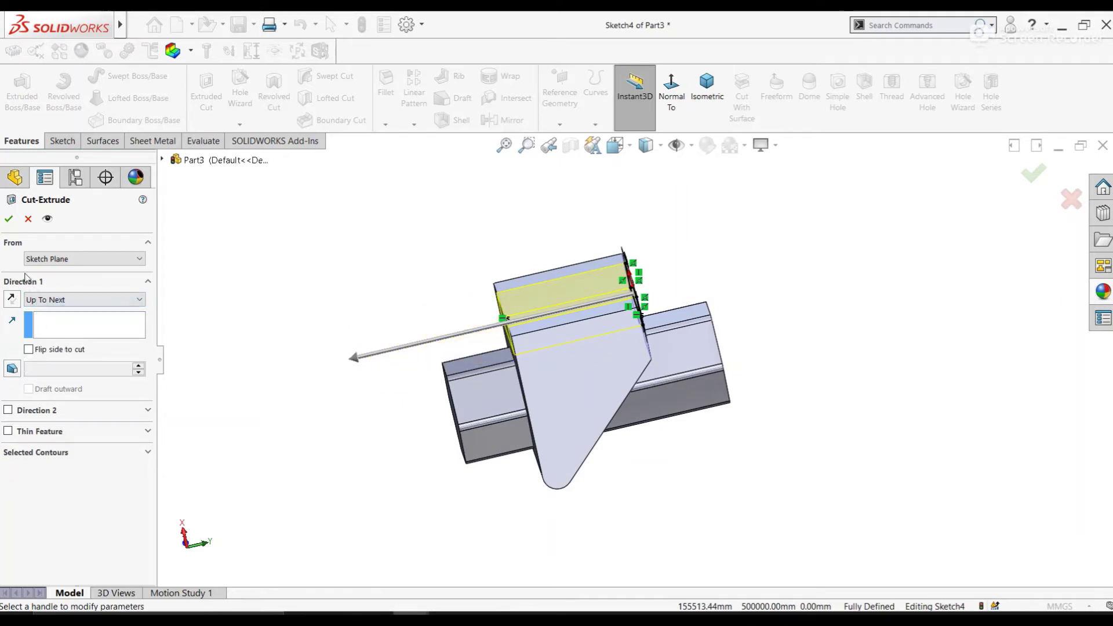
pyautogui.click(9, 220)
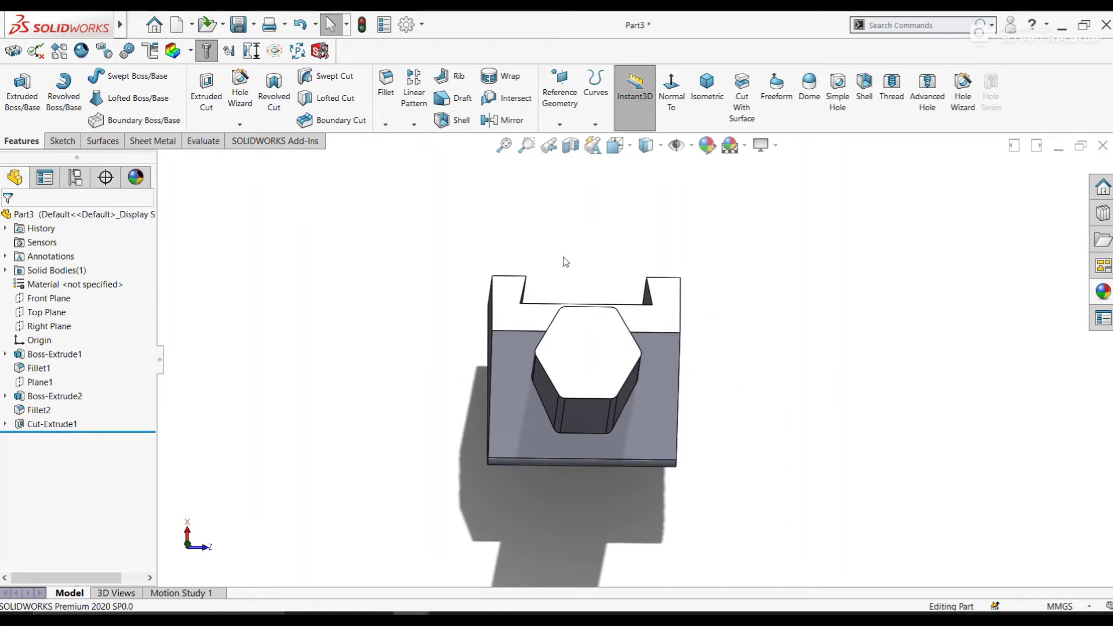
# - Orbit the part, then switch to the Front view
pyautogui.moveTo(565, 262); pyautogui.dragTo(540, 244, button='middle')
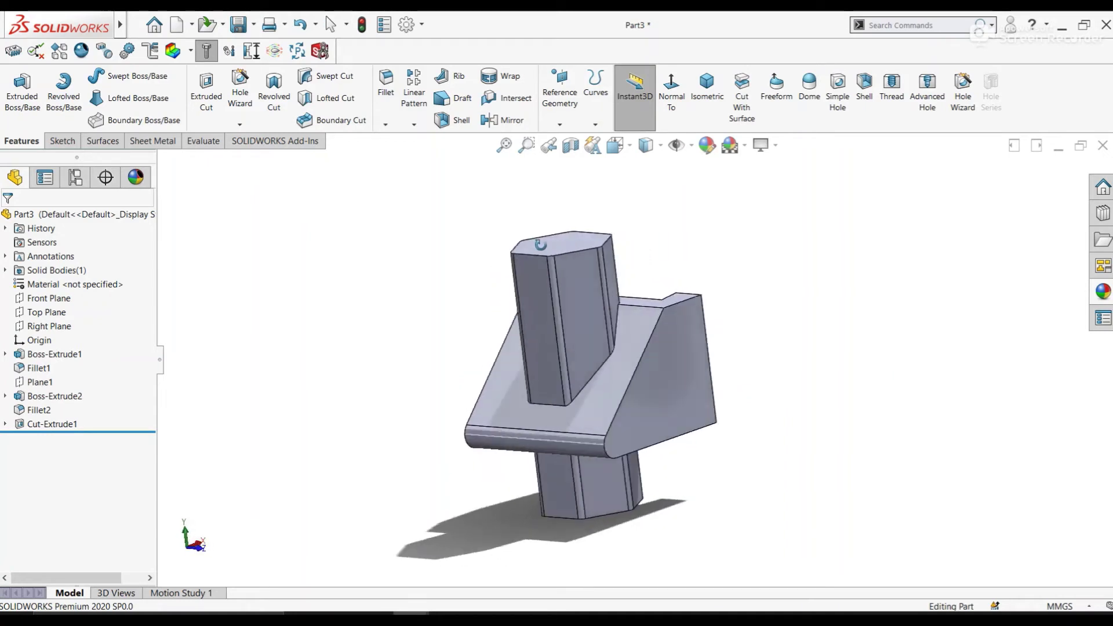
pyautogui.click(614, 145)
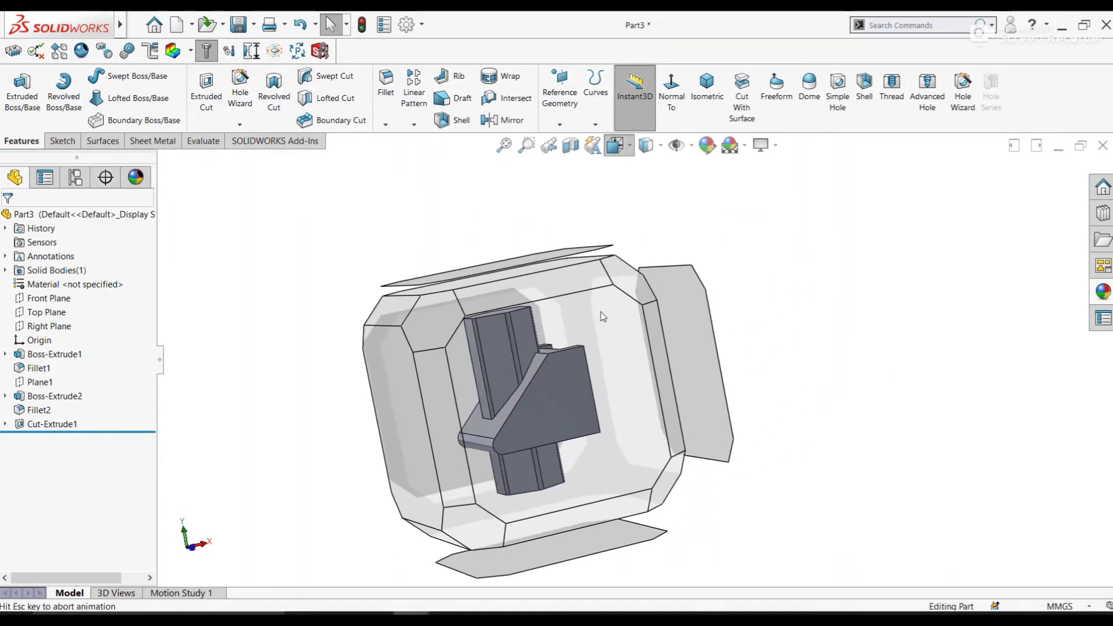
pyautogui.click(529, 452)
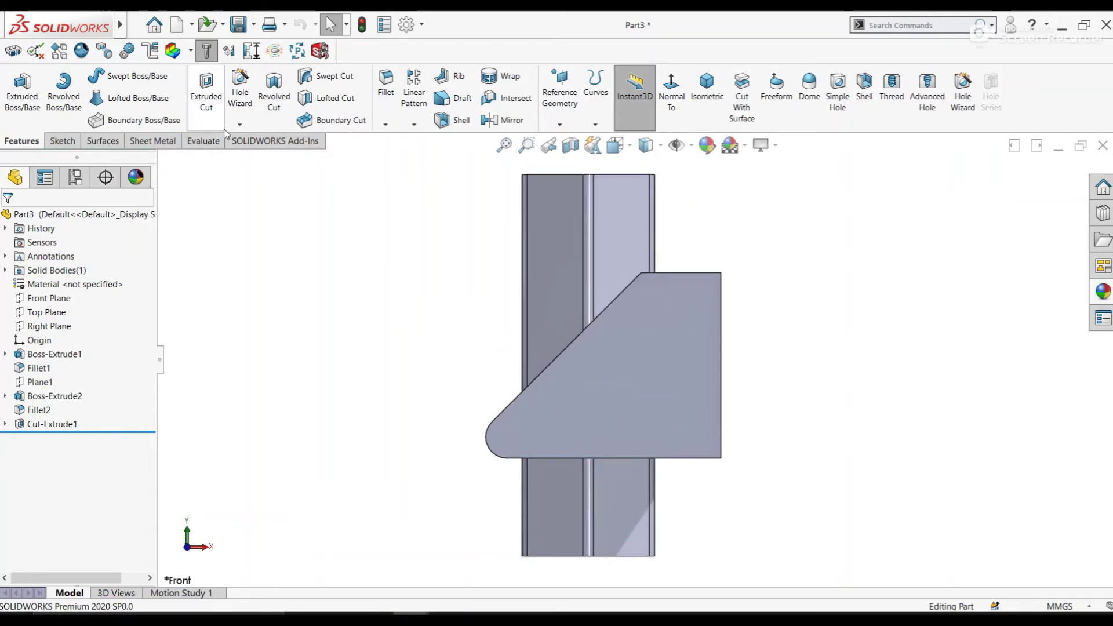
# - Start a Hole Wizard hole and set its type to Tap Drills
pyautogui.click(240, 87)
pyautogui.scroll(-2, 135, 329)
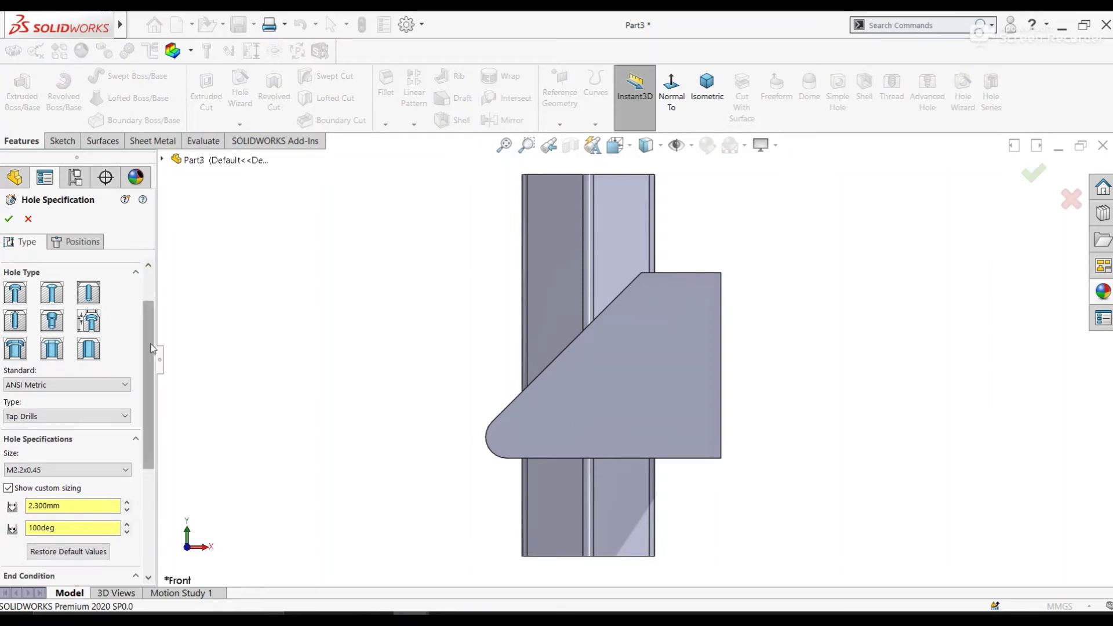
pyautogui.scroll(-1, 87, 348)
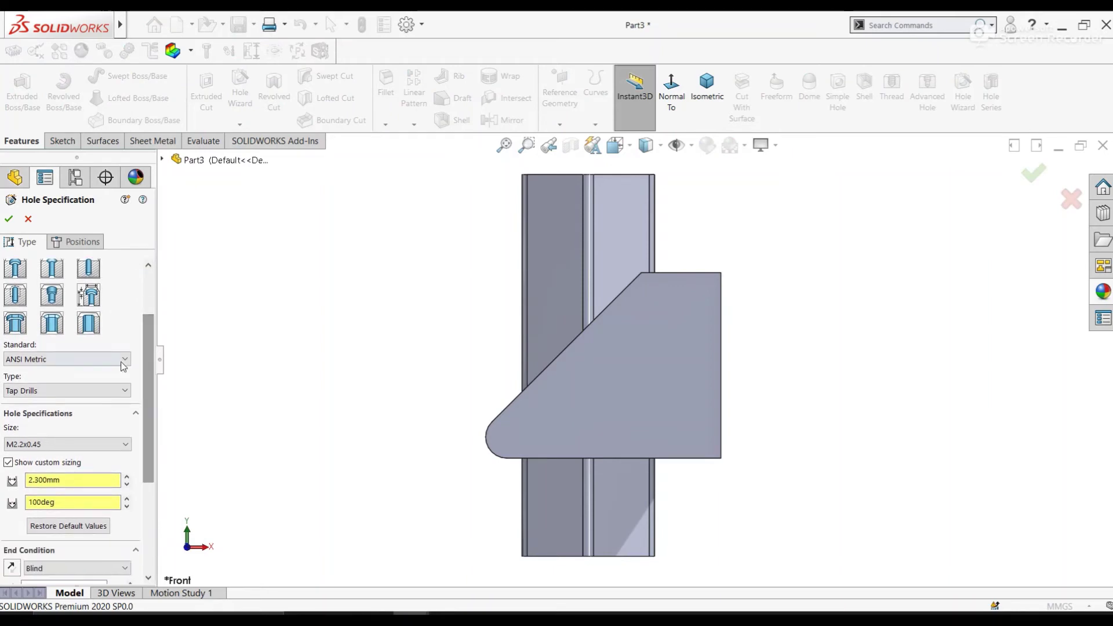
pyautogui.click(79, 391)
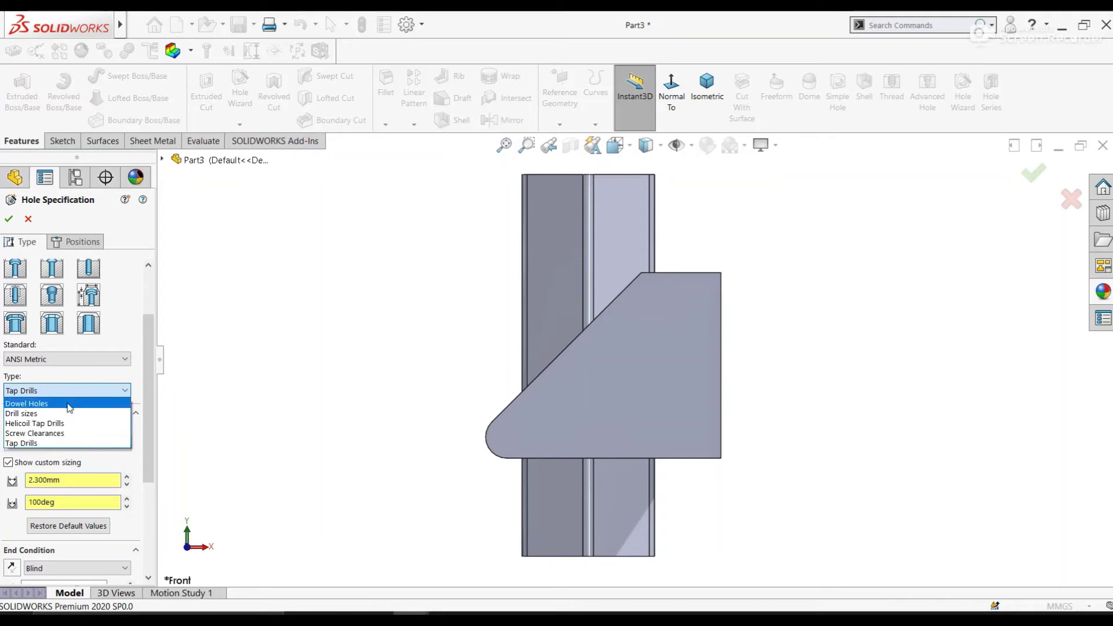
pyautogui.click(55, 404)
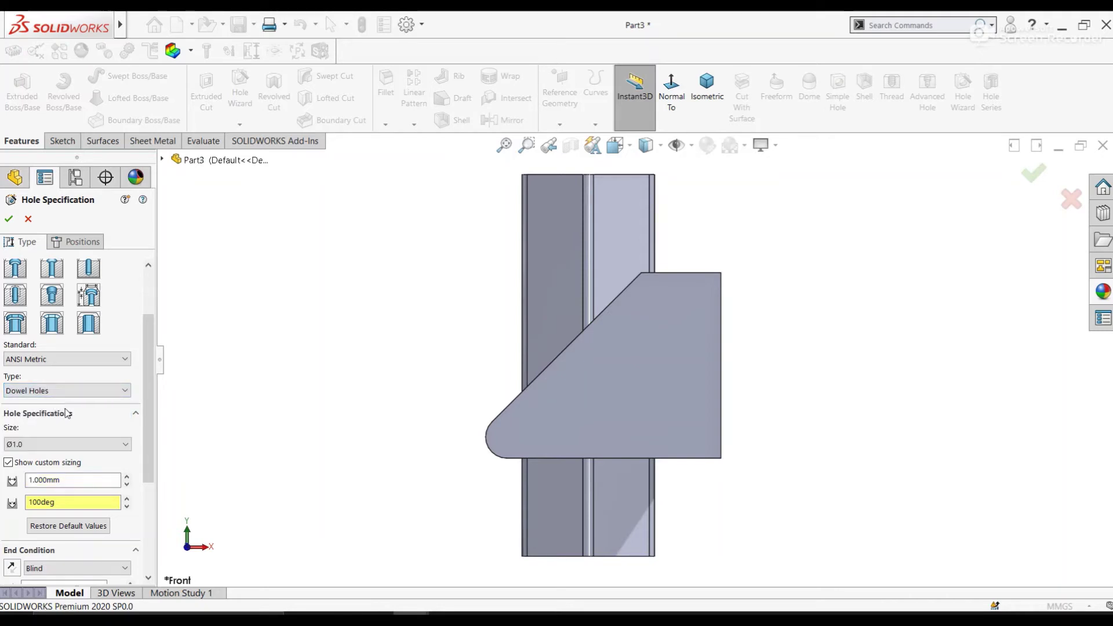
pyautogui.click(64, 391)
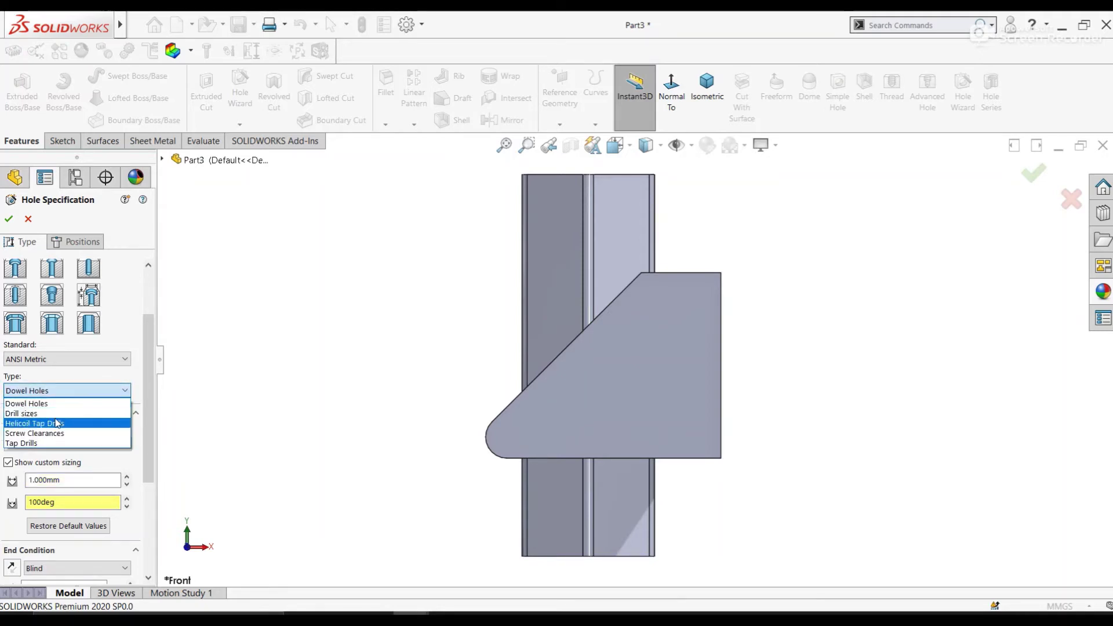
pyautogui.click(54, 445)
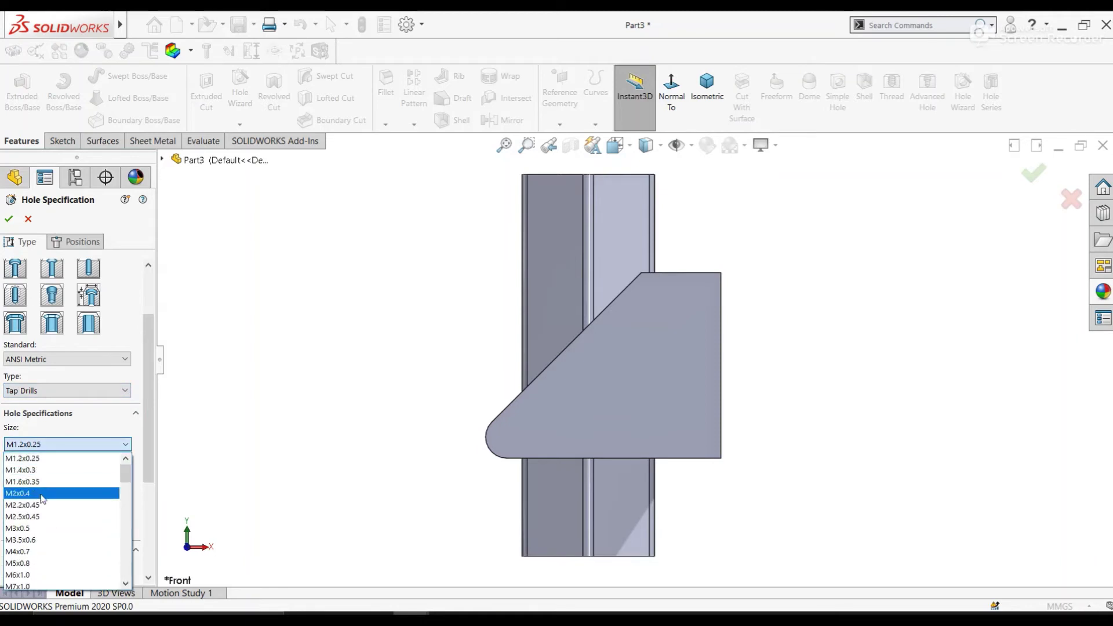
# - Set the tap size to M4x0.7, standard sizing, ending Through All
pyautogui.click(34, 552)
pyautogui.scroll(-3, 133, 475)
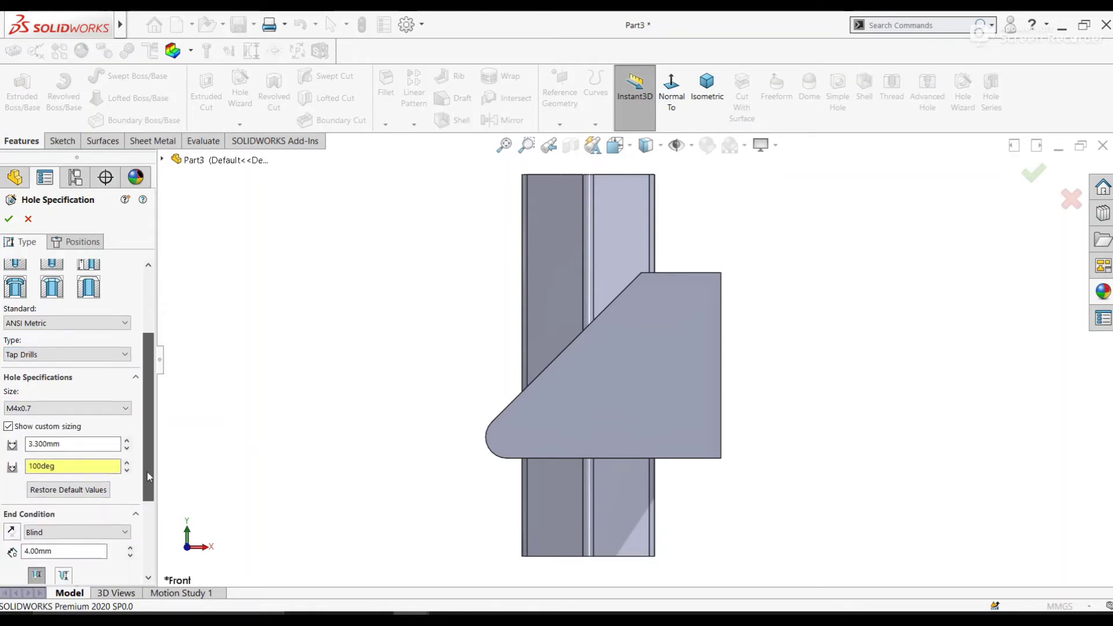
pyautogui.click(8, 379)
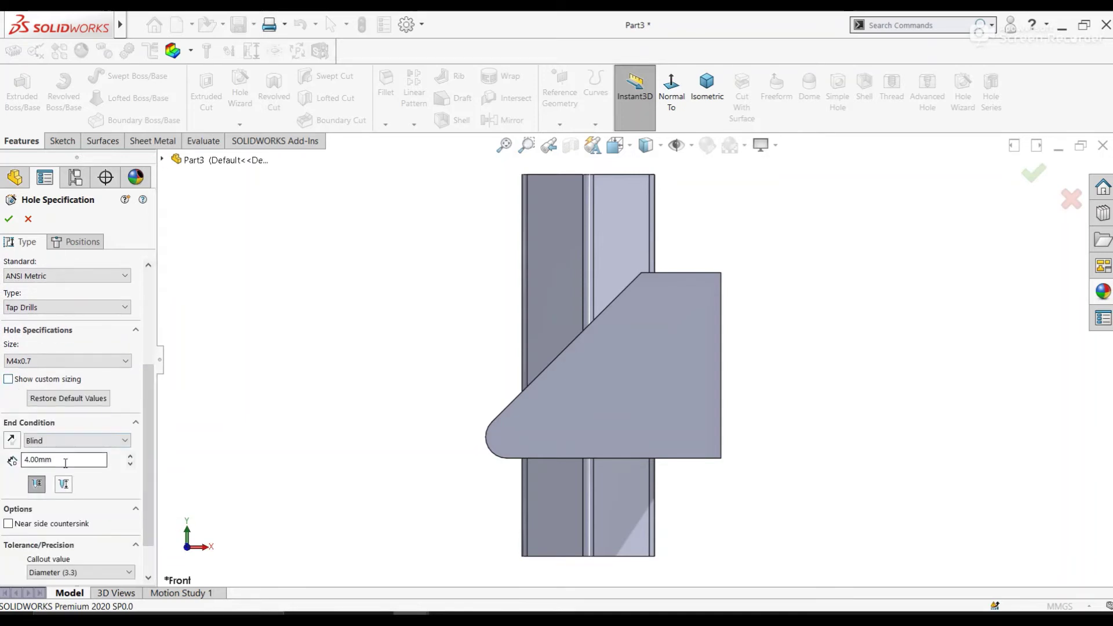
pyautogui.click(65, 441)
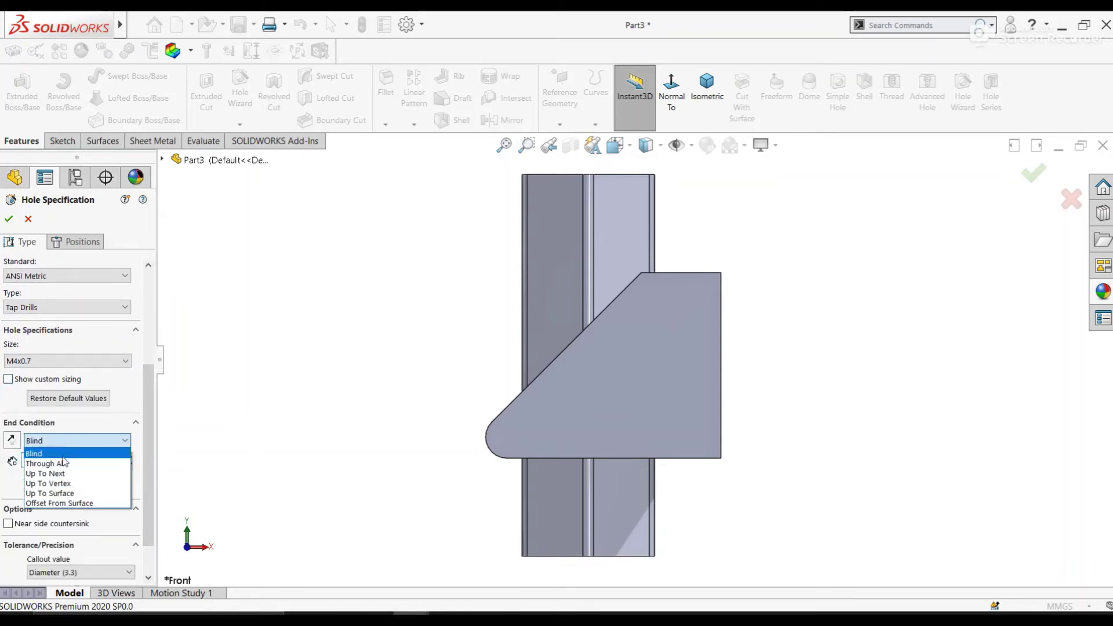
pyautogui.scroll(3, 152, 384)
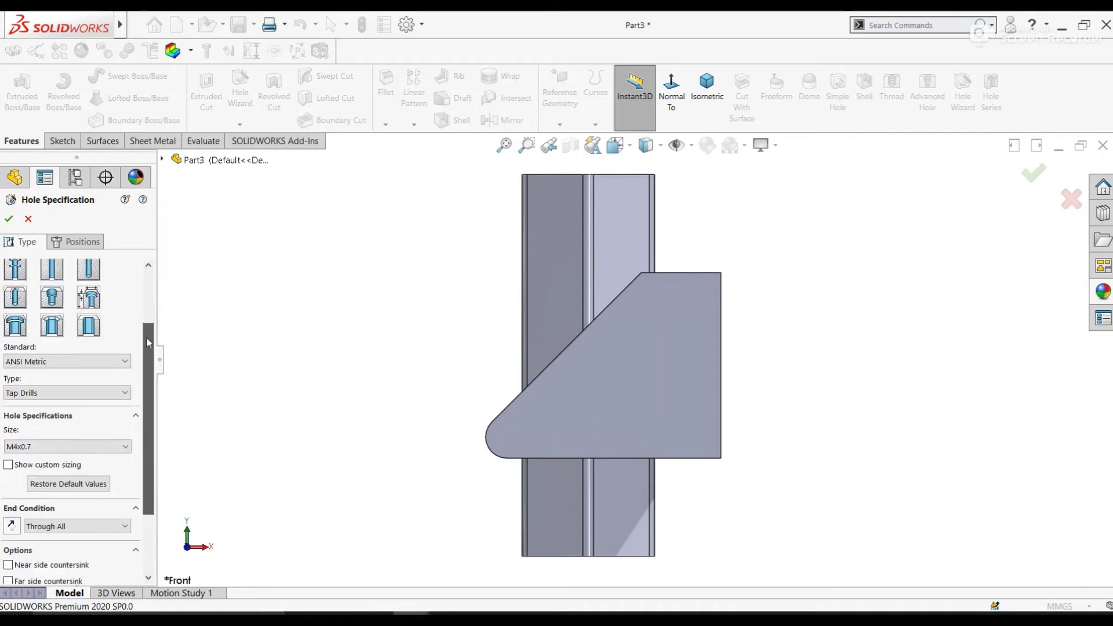
pyautogui.scroll(3, 152, 384)
pyautogui.click(76, 241)
# - Place the hole point on the face, 17.5 mm above the bottom edge
pyautogui.click(81, 366)
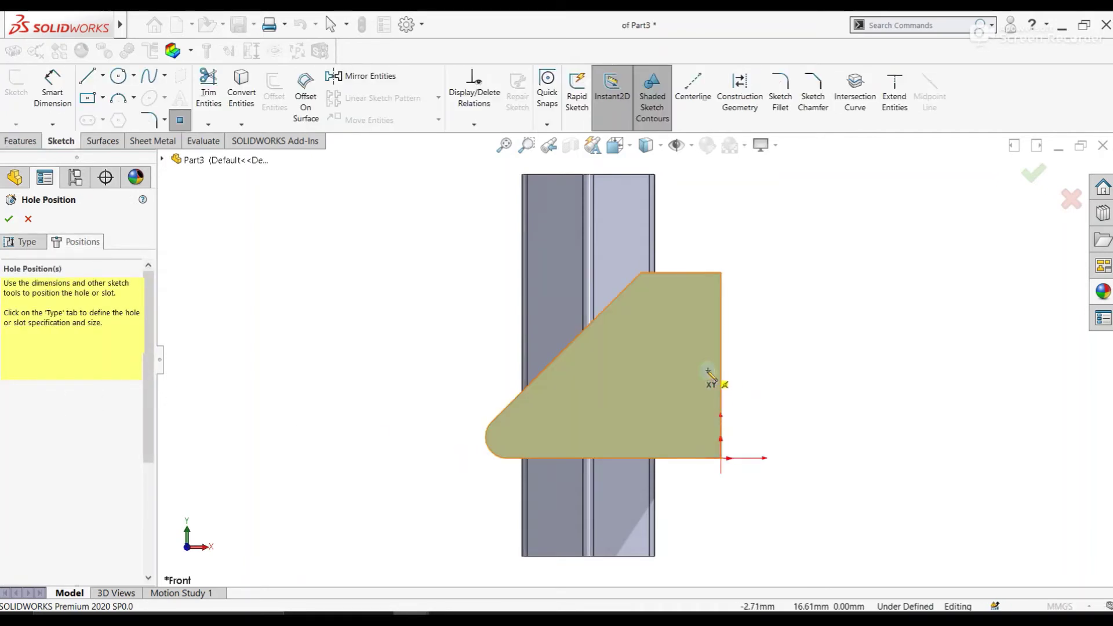
pyautogui.click(700, 370)
pyautogui.rightClick(795, 298)
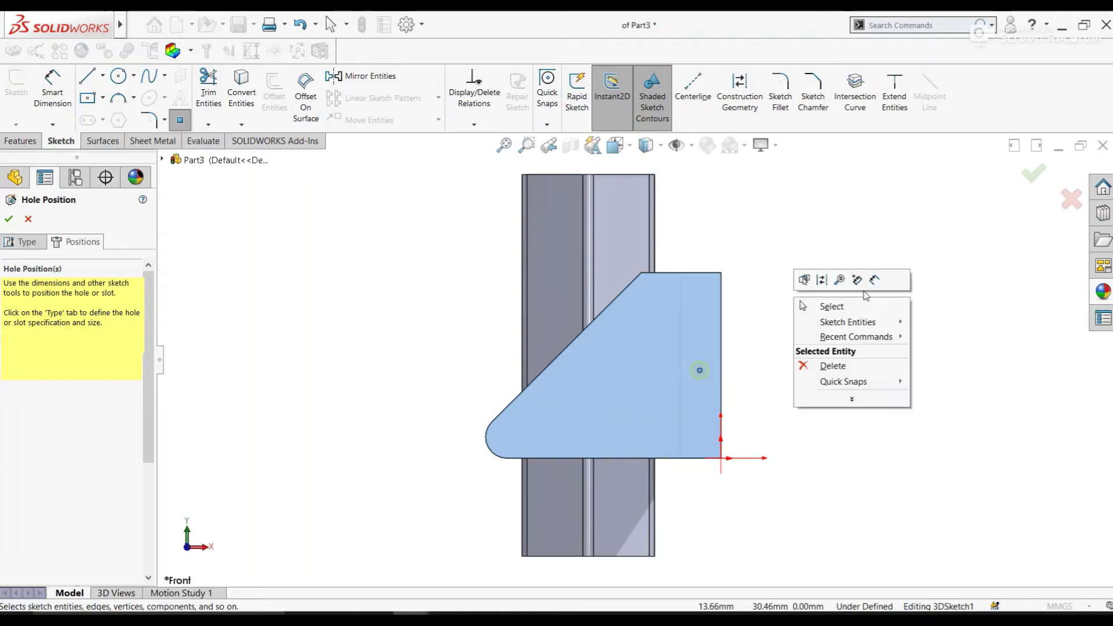
pyautogui.press('d')
pyautogui.click(700, 371)
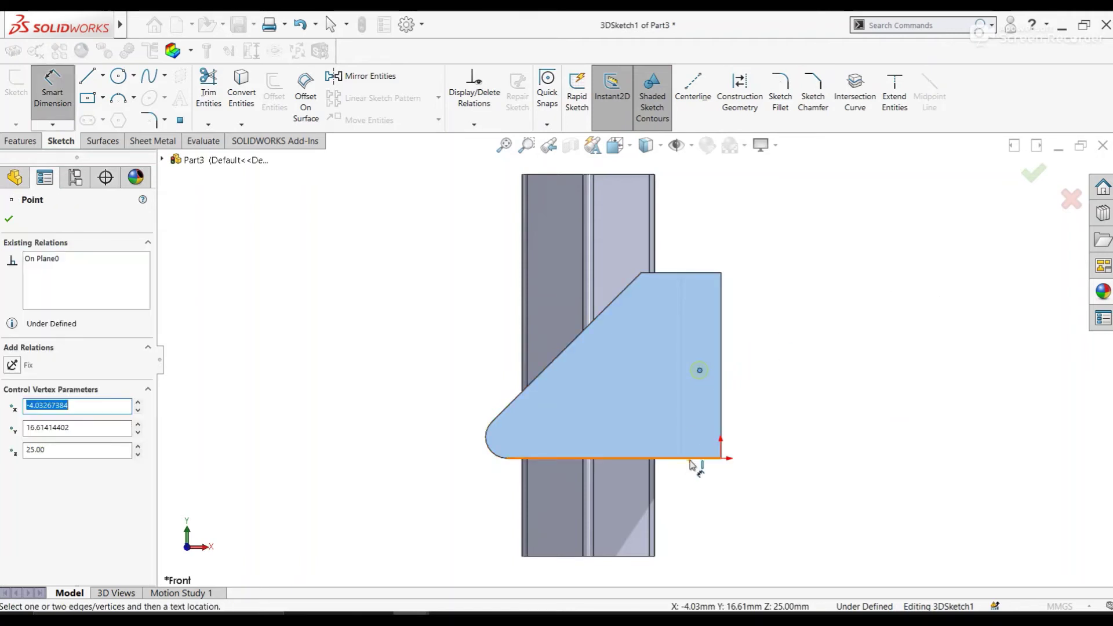
pyautogui.click(714, 457)
pyautogui.click(759, 426)
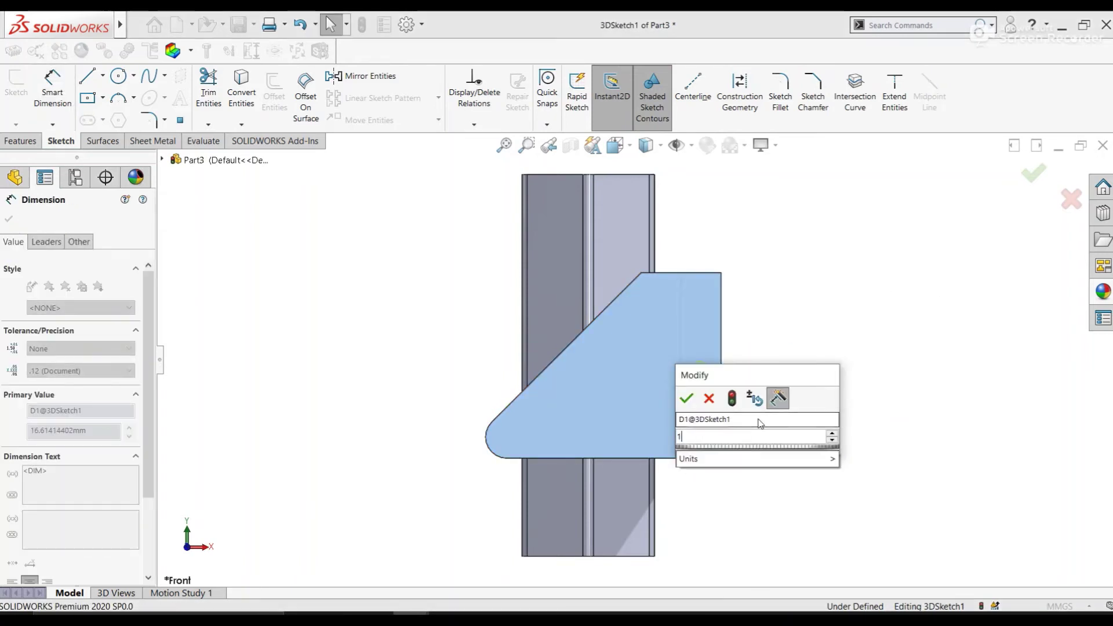
pyautogui.write('17.5')
pyautogui.press('Return')
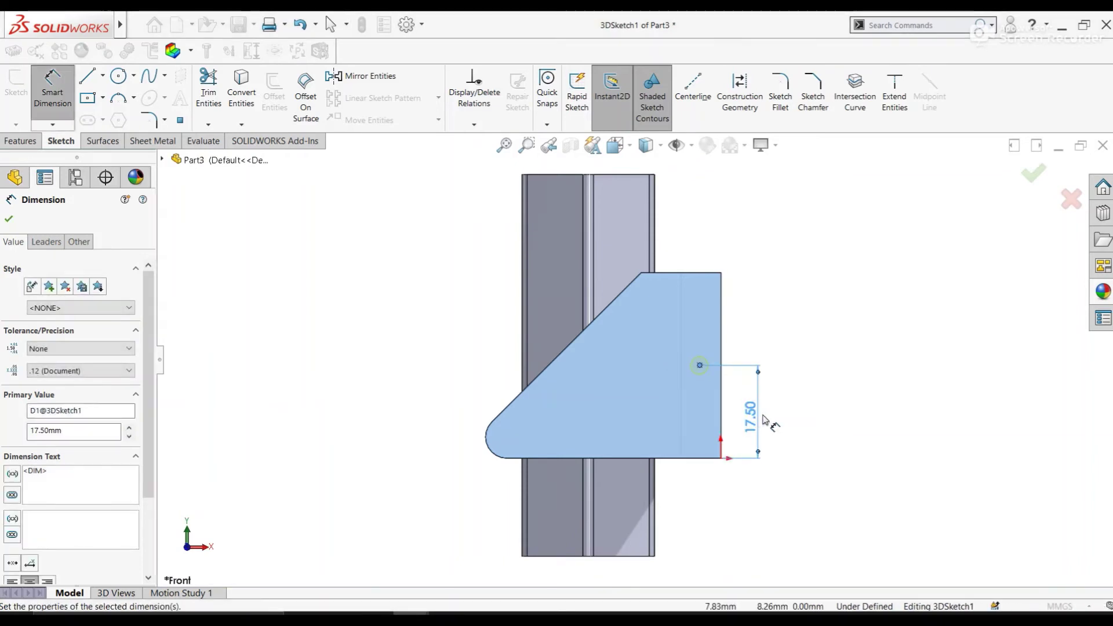
# - Set the hole point 5 mm from the right edge and create the tap hole
pyautogui.click(722, 375)
pyautogui.click(700, 365)
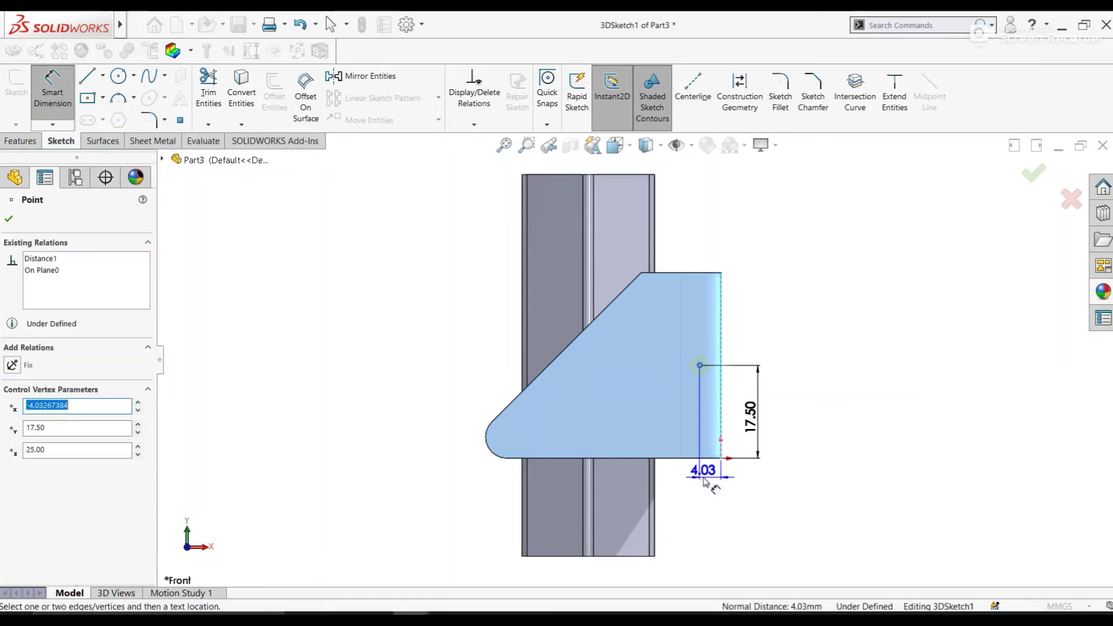
pyautogui.click(707, 472)
pyautogui.write('5')
pyautogui.press('Return')
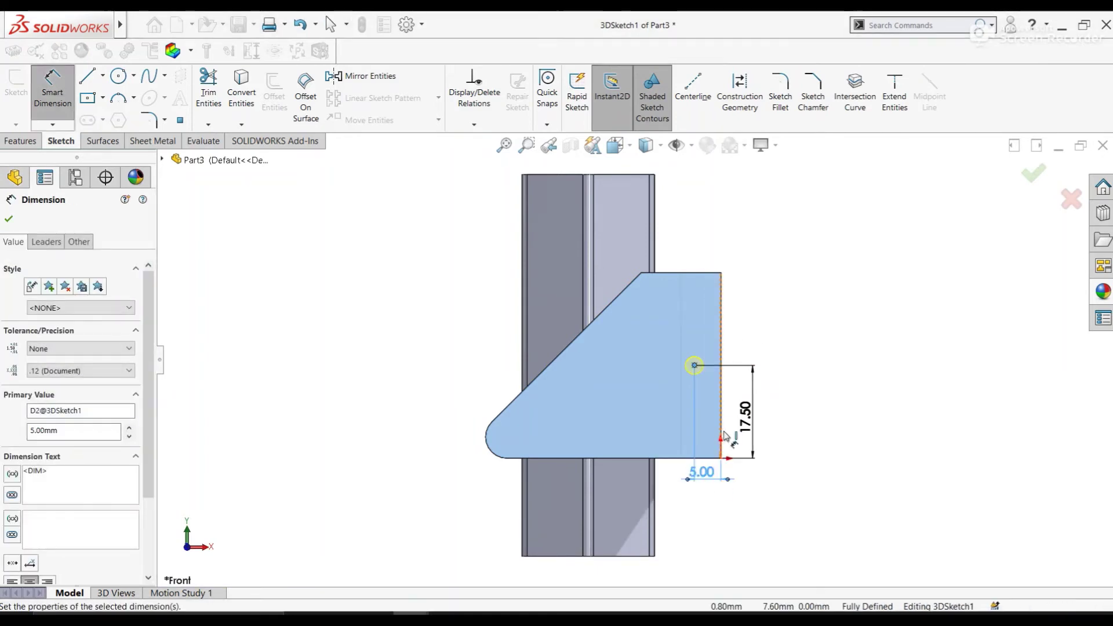
pyautogui.rightClick(755, 281)
pyautogui.click(790, 317)
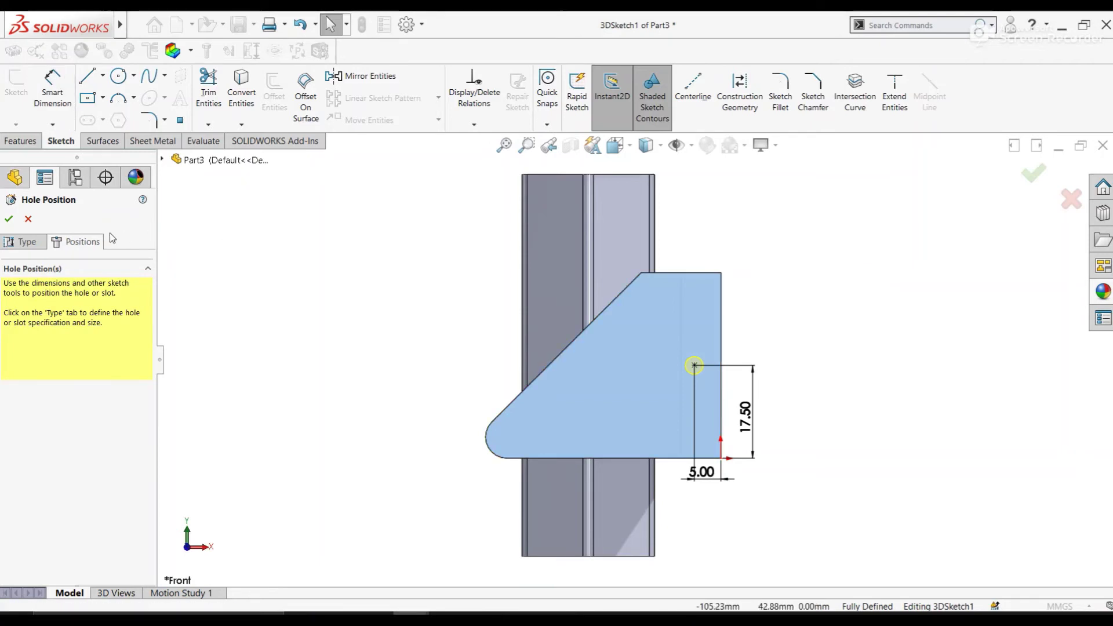
pyautogui.click(8, 219)
# - Orbit the model, then view the hexagon face straight on
pyautogui.moveTo(402, 248)
pyautogui.mouseDown(button='middle')
pyautogui.moveTo(342, 268)
pyautogui.moveTo(512, 361)
pyautogui.mouseUp(button='middle')
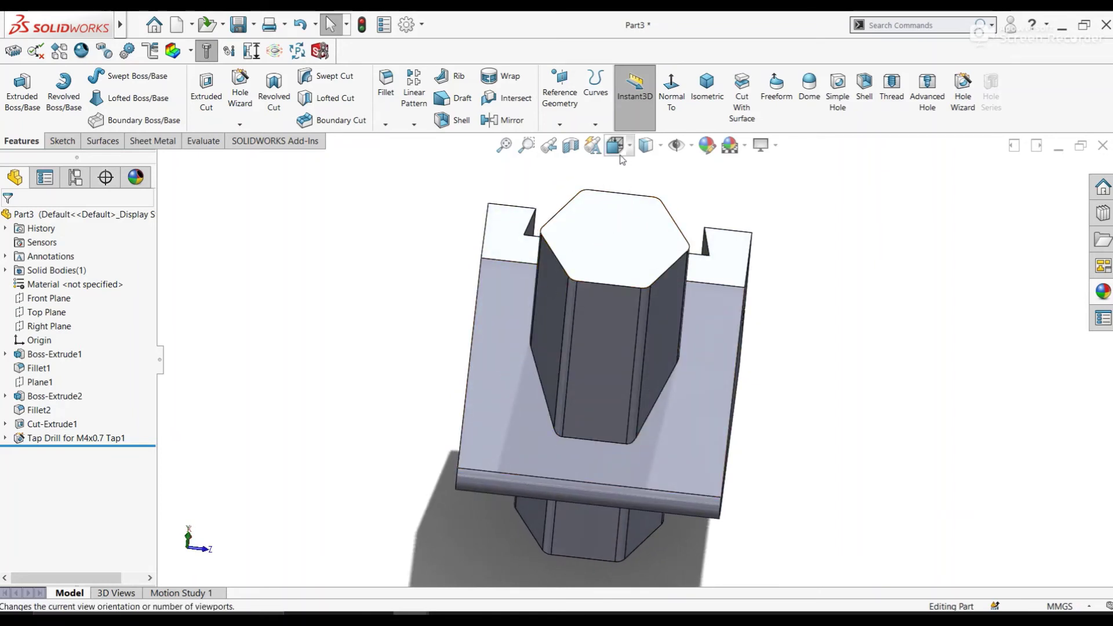
pyautogui.click(616, 146)
pyautogui.click(533, 342)
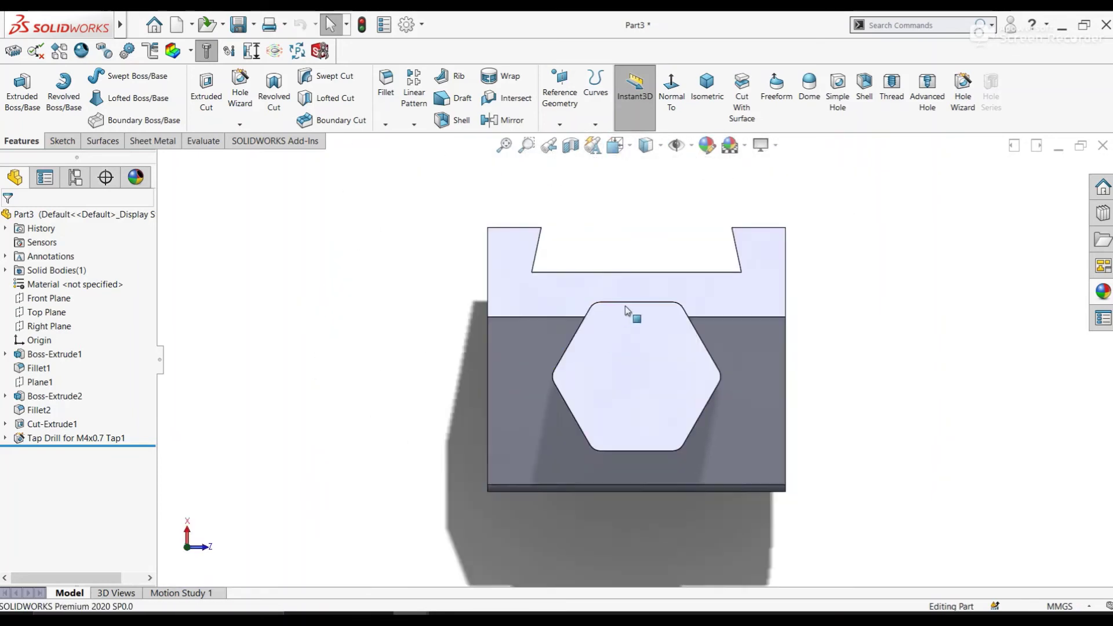
pyautogui.scroll(-1, 667, 342)
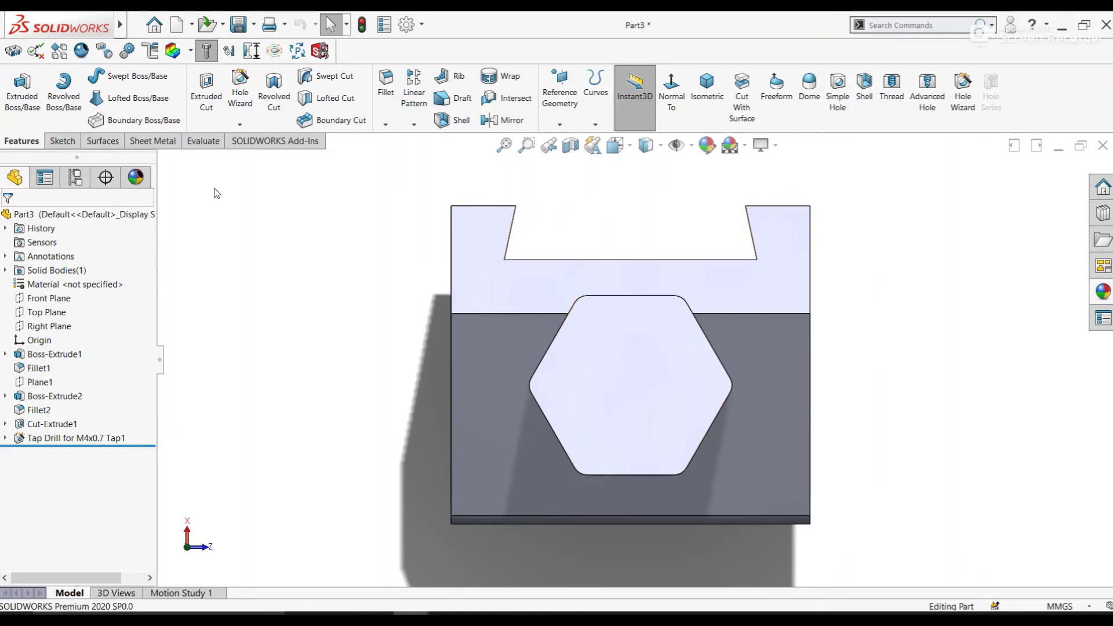
# - Start a counterbore hole for a Hex Bolt sized M8
pyautogui.click(244, 105)
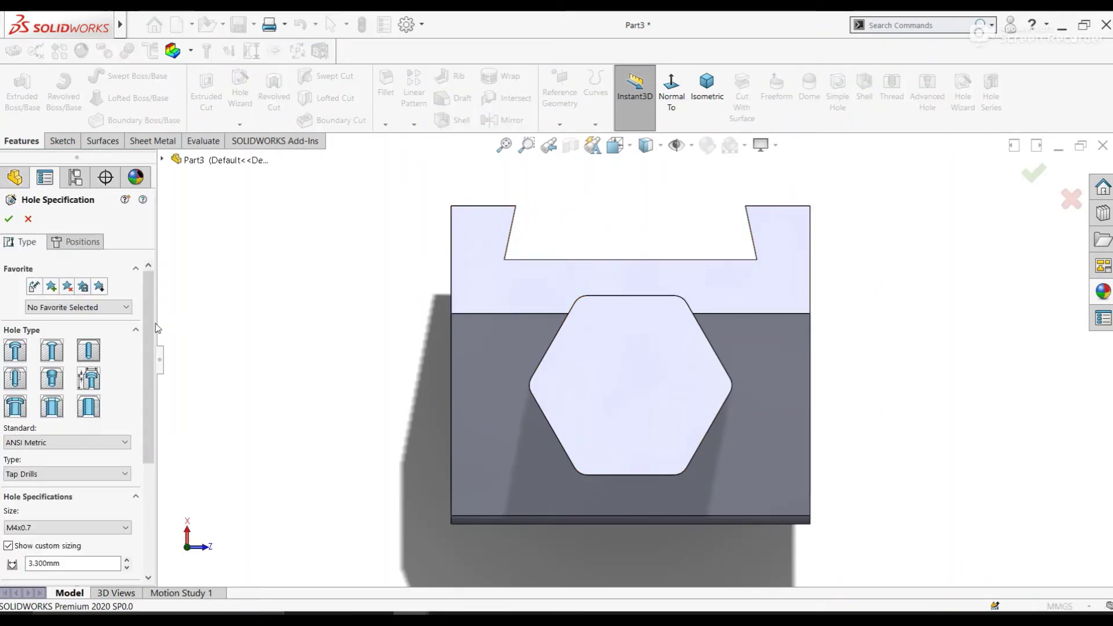
pyautogui.scroll(-2, 82, 360)
pyautogui.click(82, 356)
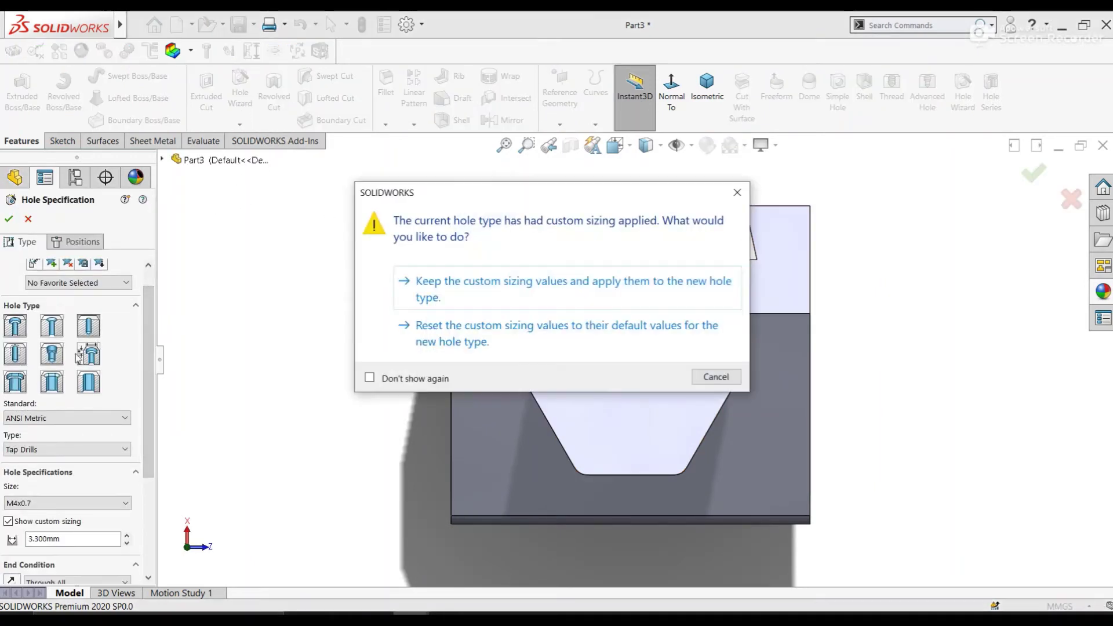
pyautogui.click(409, 288)
pyautogui.scroll(-4, 148, 365)
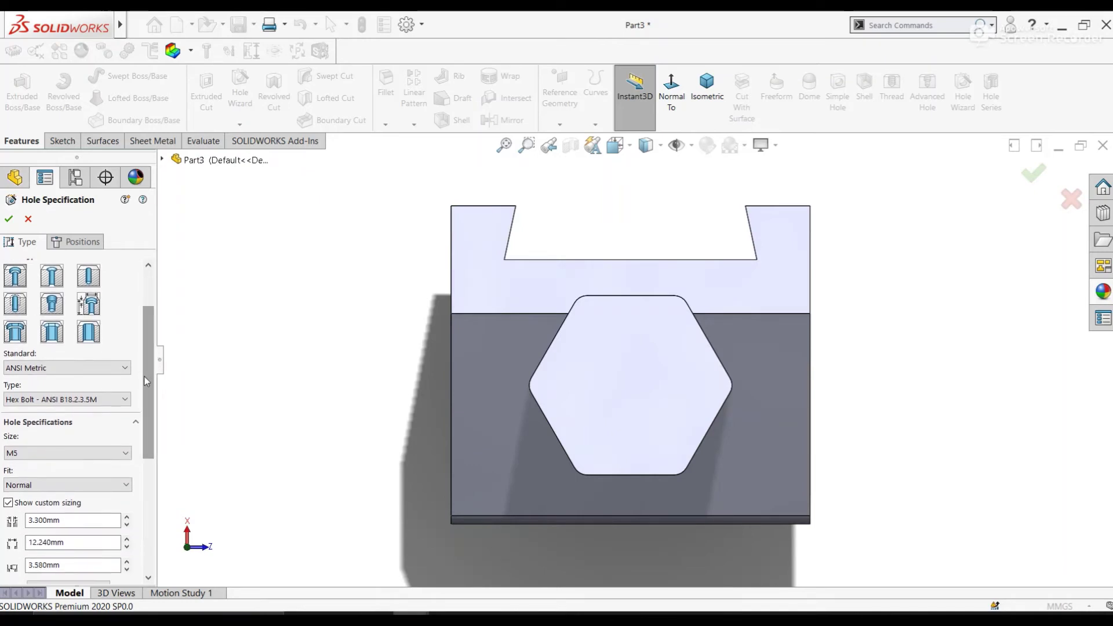
pyautogui.moveTo(146, 380); pyautogui.dragTo(144, 402)
pyautogui.click(107, 398)
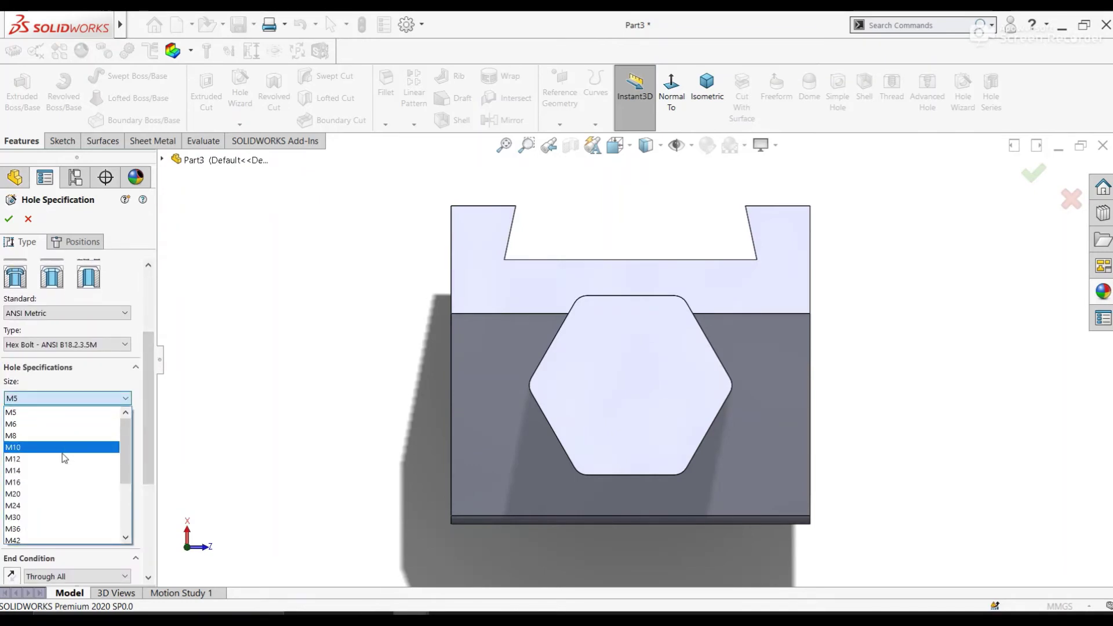
pyautogui.click(63, 442)
# - Set custom sizes 8 mm hole, 12 mm counterbore, 2 mm depth, Through All
pyautogui.scroll(-1, 143, 428)
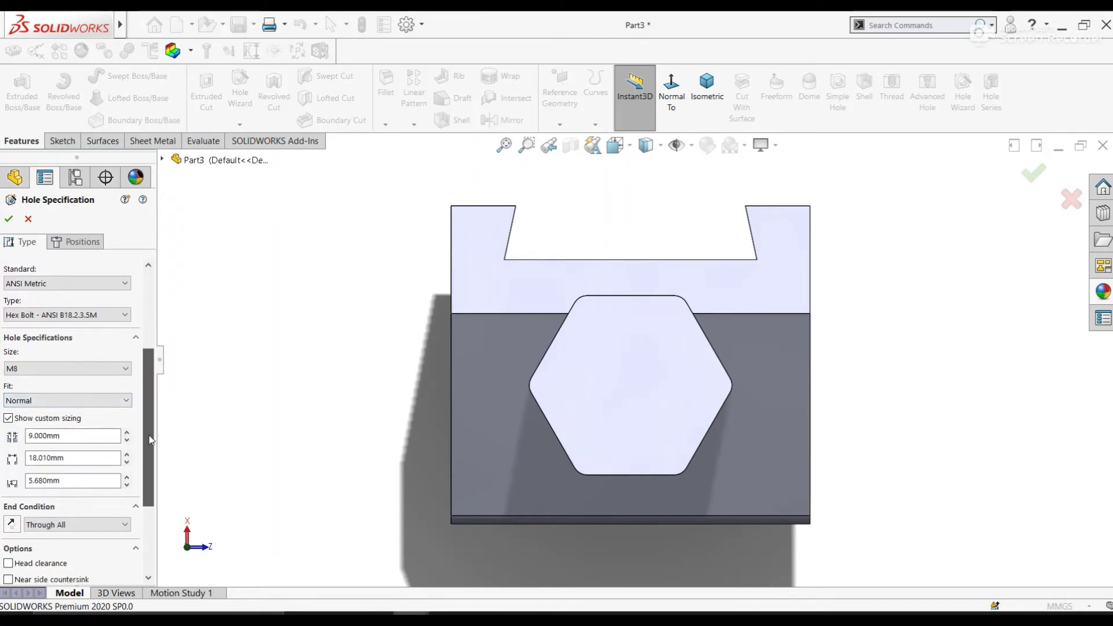
pyautogui.scroll(-1, 143, 427)
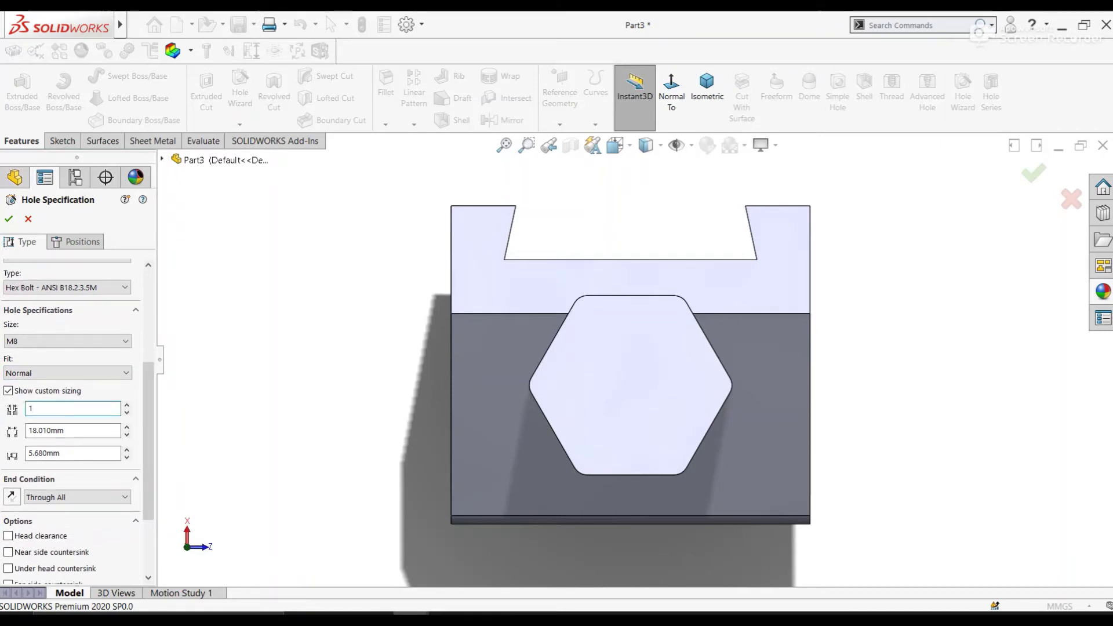
pyautogui.write('8.000')
pyautogui.press('Return')
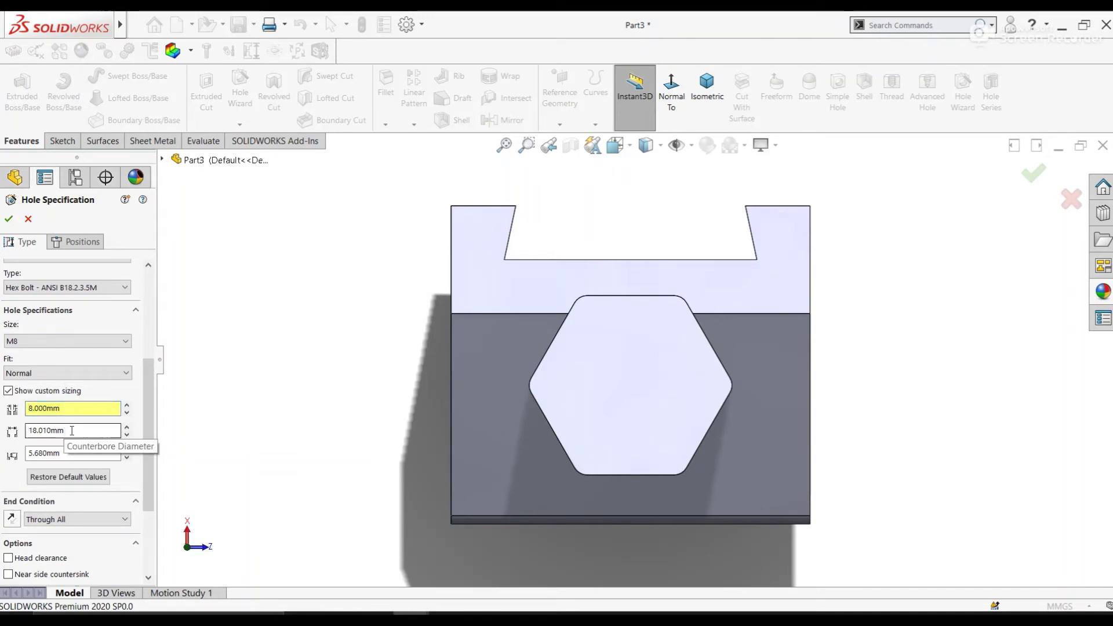
pyautogui.moveTo(72, 431); pyautogui.dragTo(26, 430)
pyautogui.write('12.000')
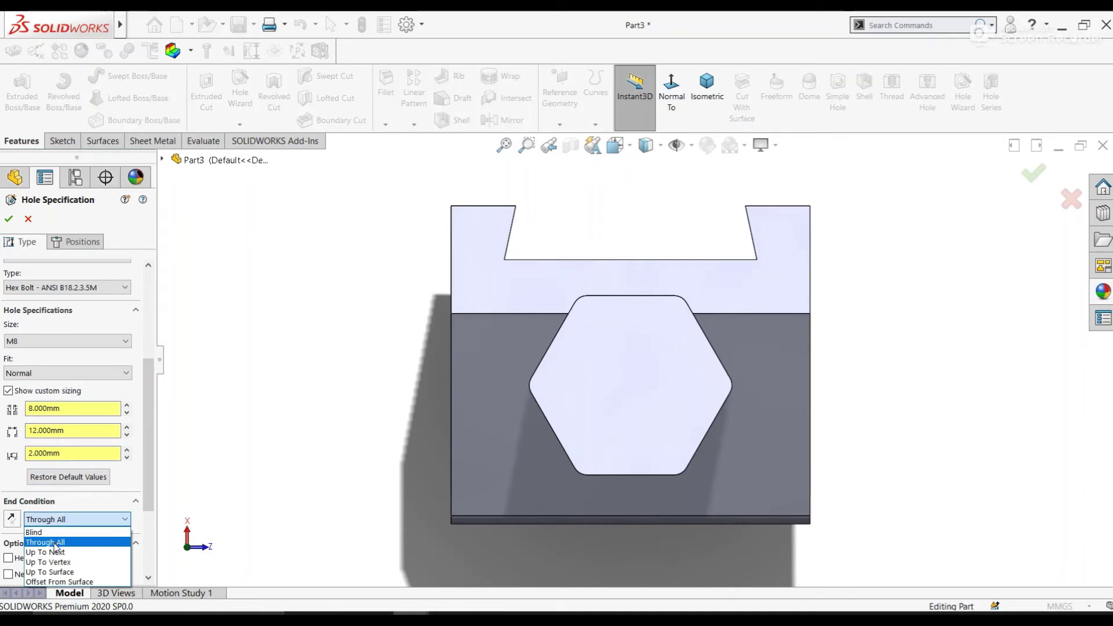
pyautogui.click(56, 543)
pyautogui.click(68, 242)
# - Place the counterbore point on the hexagon and dimension it 25 mm from the top edge
pyautogui.click(80, 368)
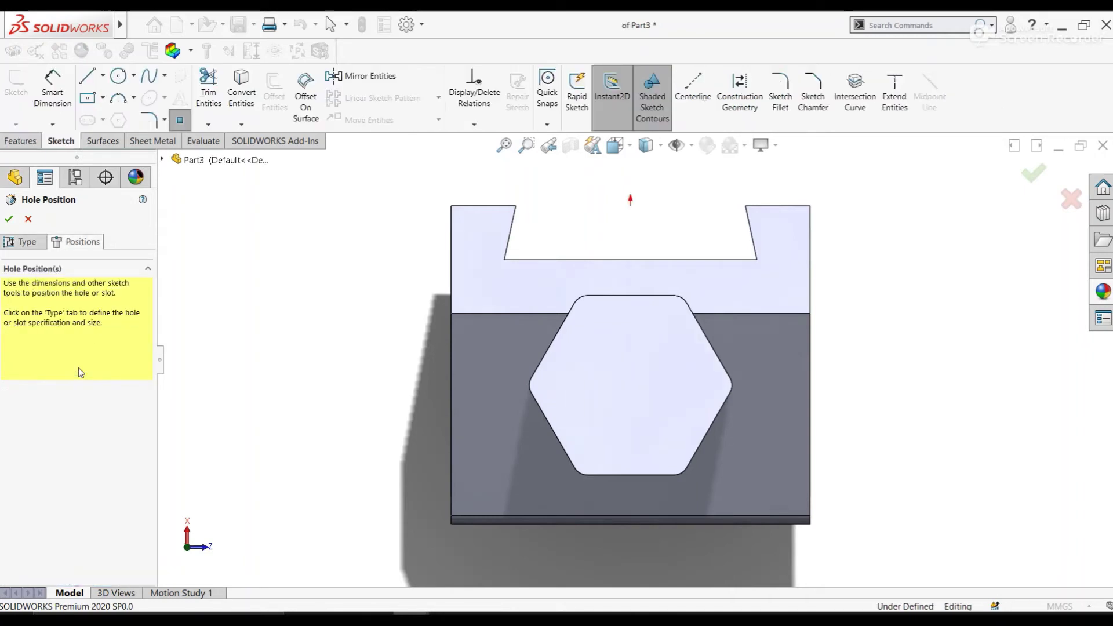
pyautogui.click(610, 381)
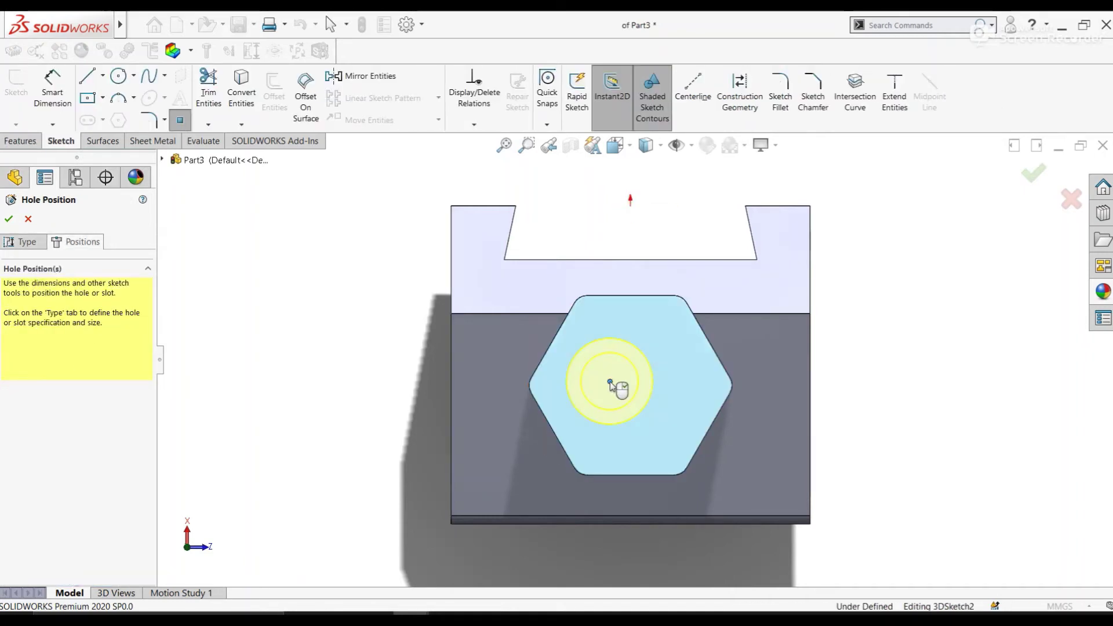
pyautogui.rightClick(600, 223)
pyautogui.press('d')
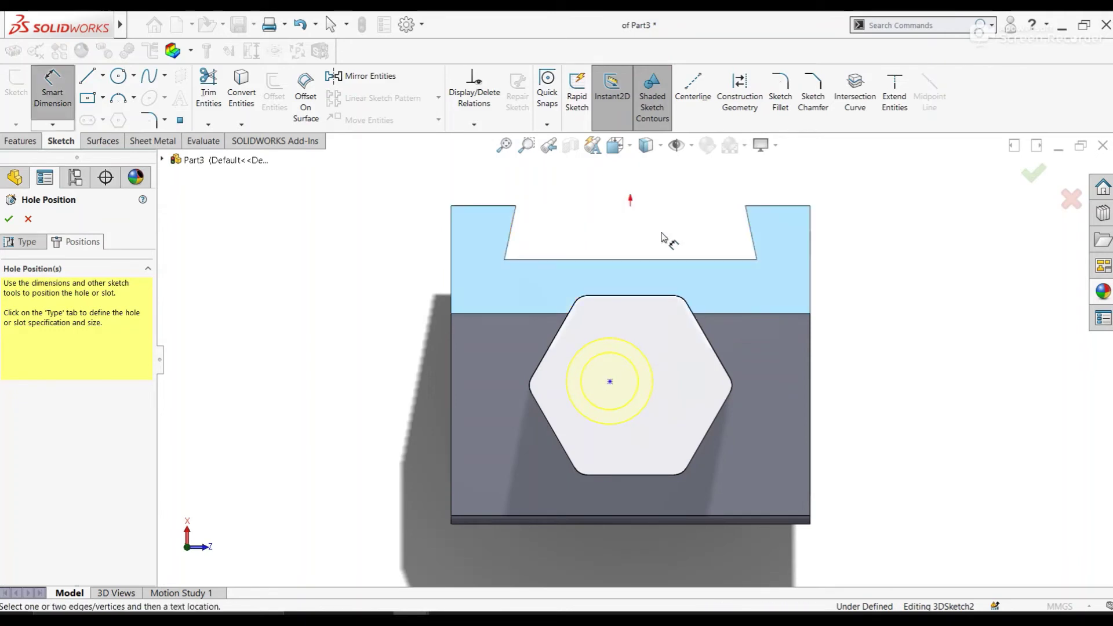
pyautogui.click(610, 382)
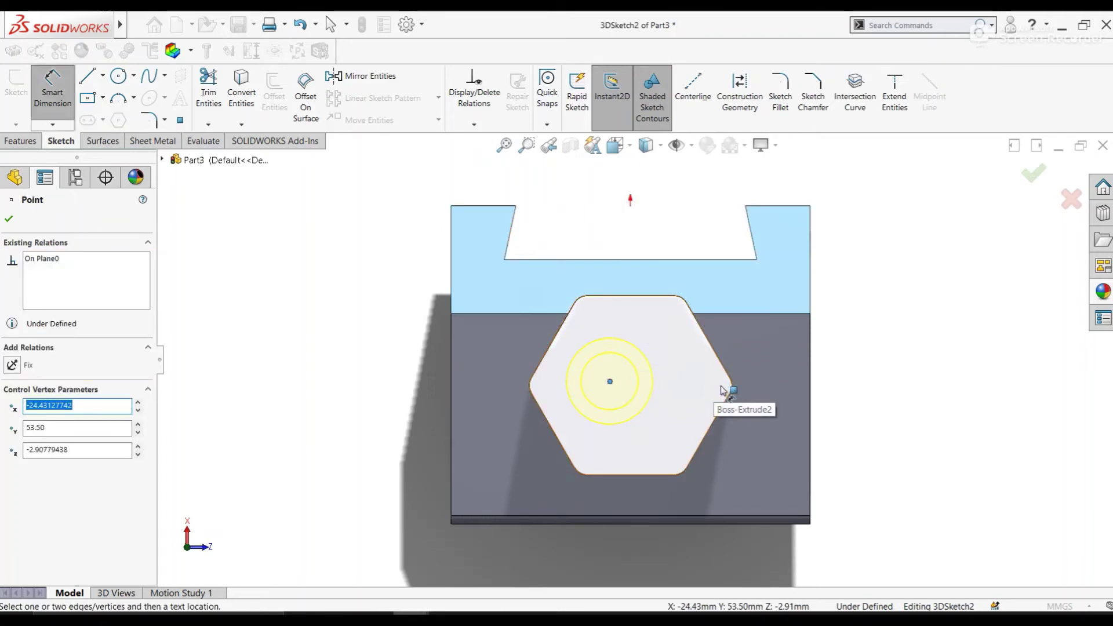
pyautogui.click(648, 305)
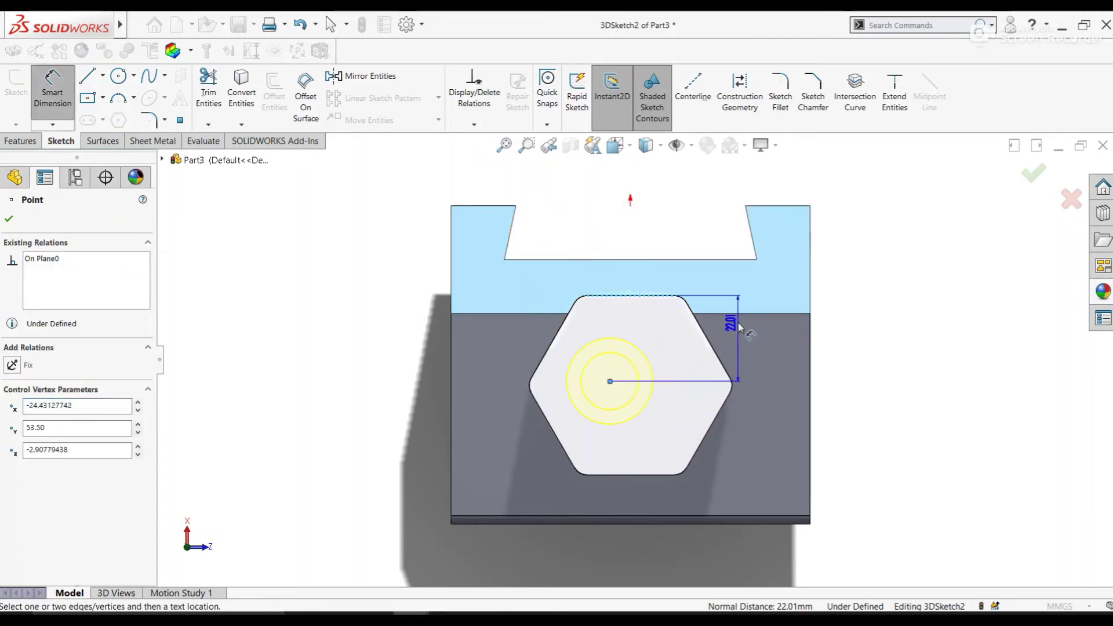
pyautogui.click(755, 338)
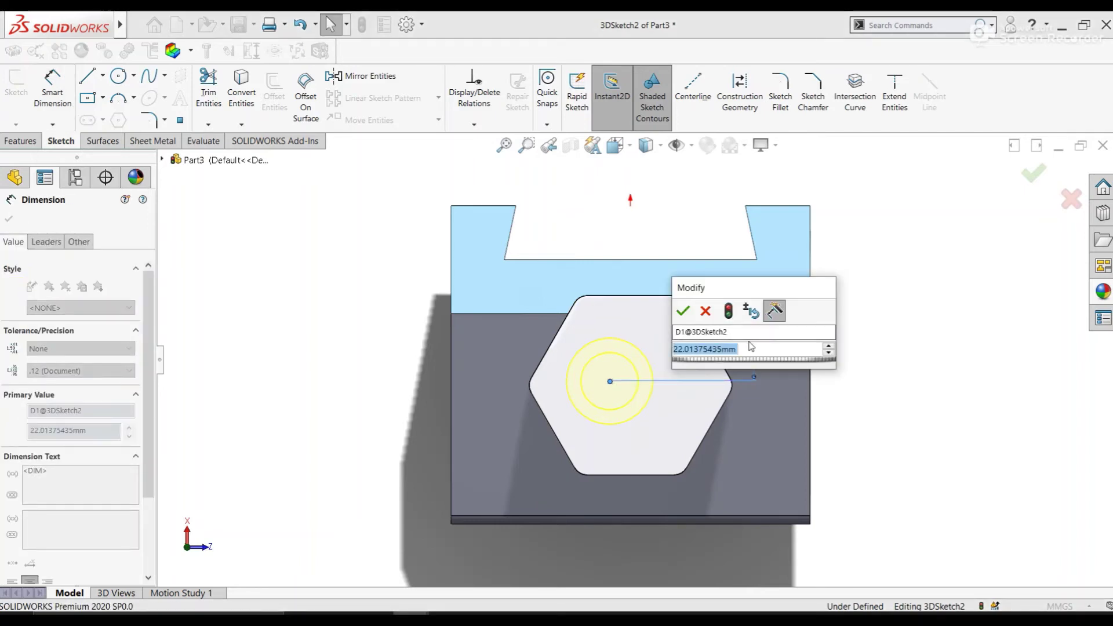
pyautogui.write('25')
pyautogui.press('Return')
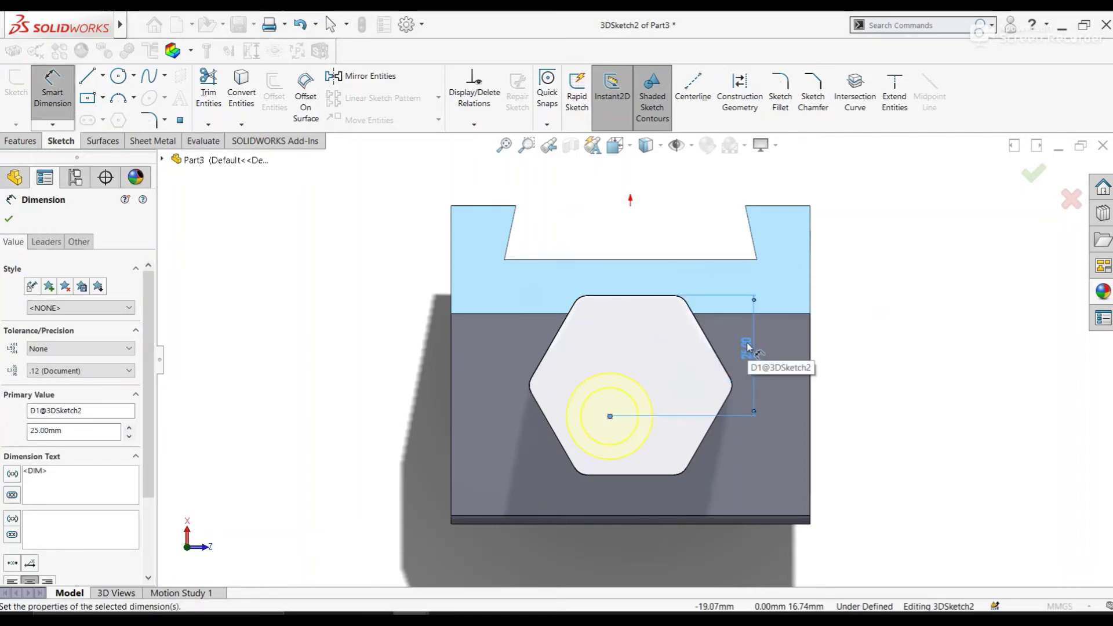
# - Add a second 25 mm dimension from the hole centre to the upper-left hexagon edge
pyautogui.moveTo(748, 347)
pyautogui.mouseDown(button='middle')
pyautogui.moveTo(465, 257)
pyautogui.moveTo(44, 208)
pyautogui.mouseUp(button='middle')
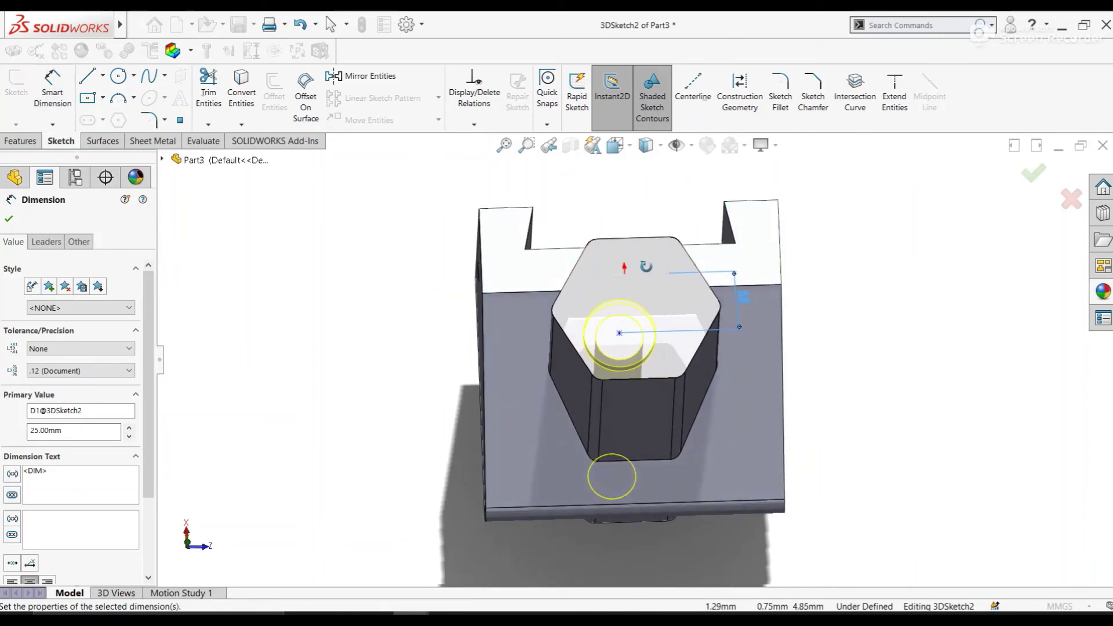
pyautogui.click(9, 222)
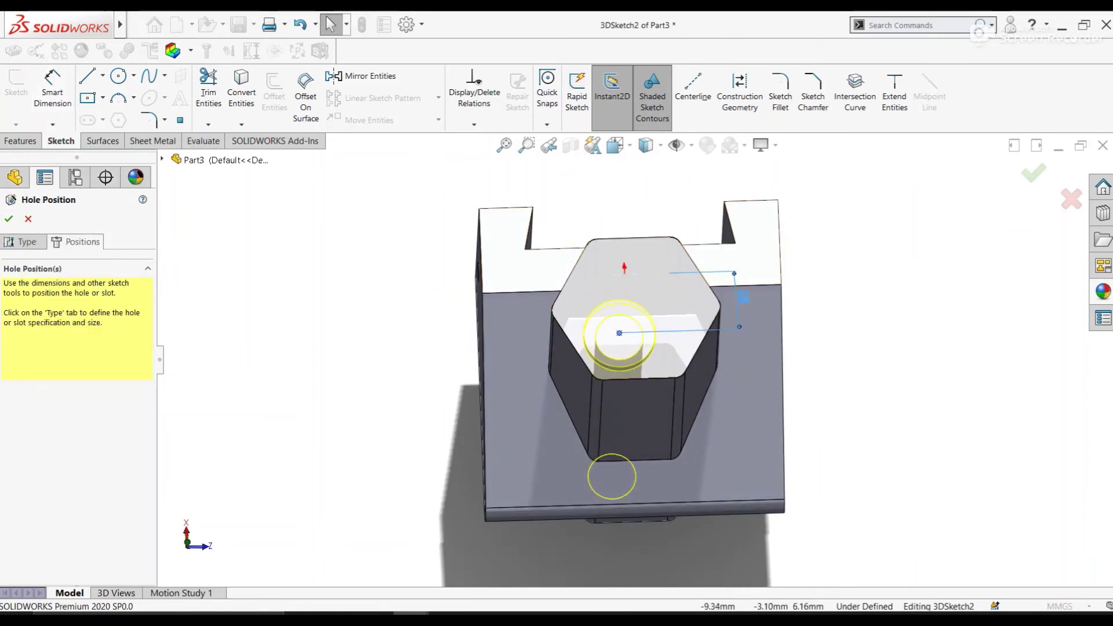
pyautogui.moveTo(637, 324)
pyautogui.mouseDown(button='middle')
pyautogui.moveTo(670, 256)
pyautogui.moveTo(635, 317)
pyautogui.mouseUp(button='middle')
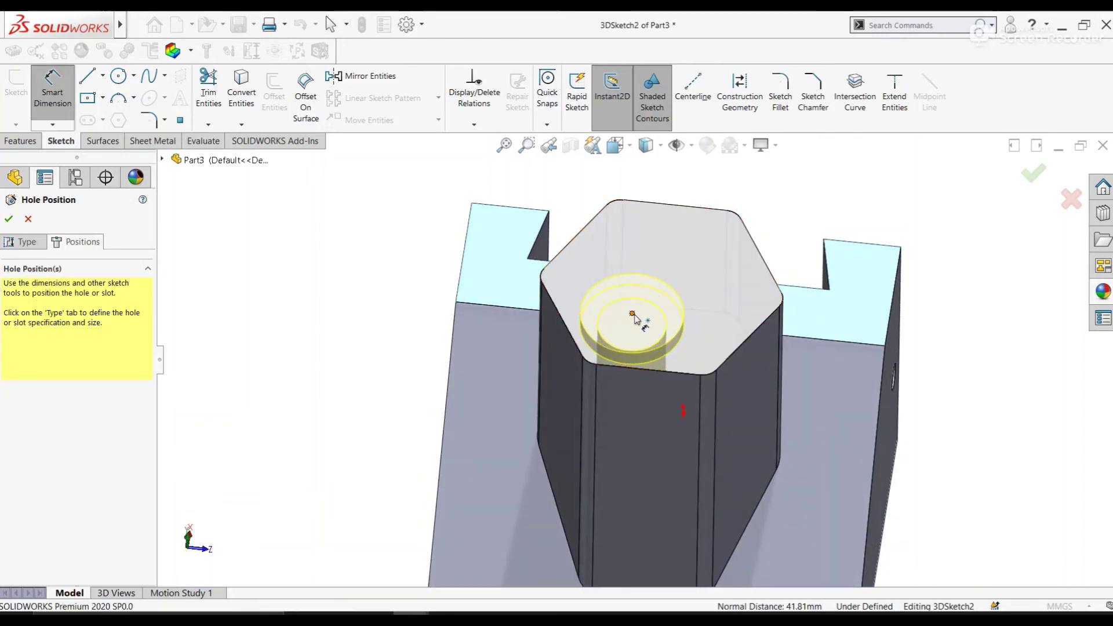
pyautogui.click(633, 314)
pyautogui.click(580, 232)
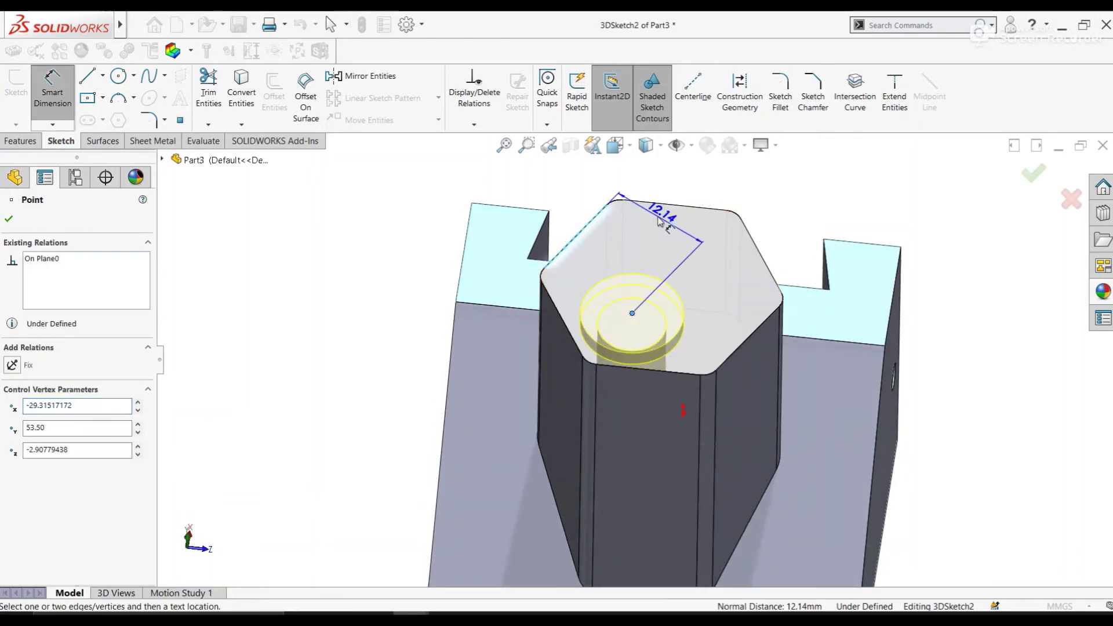
pyautogui.click(694, 192)
pyautogui.write('25')
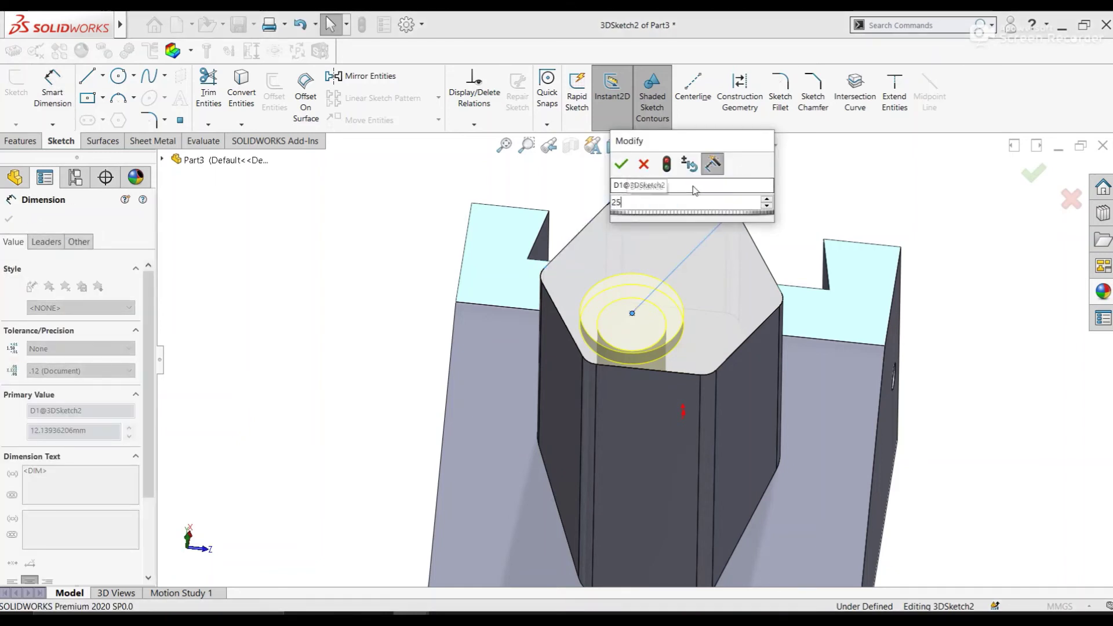
pyautogui.press('Return')
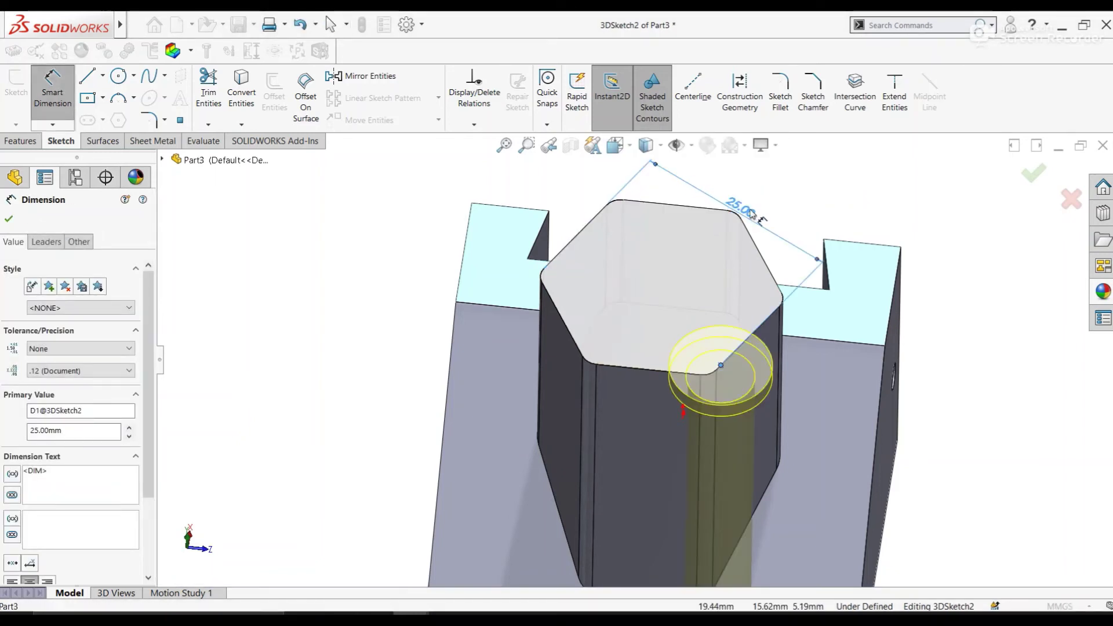
# - Change the 25 mm hole-position dimension to 12.5 mm
pyautogui.doubleClick(751, 213)
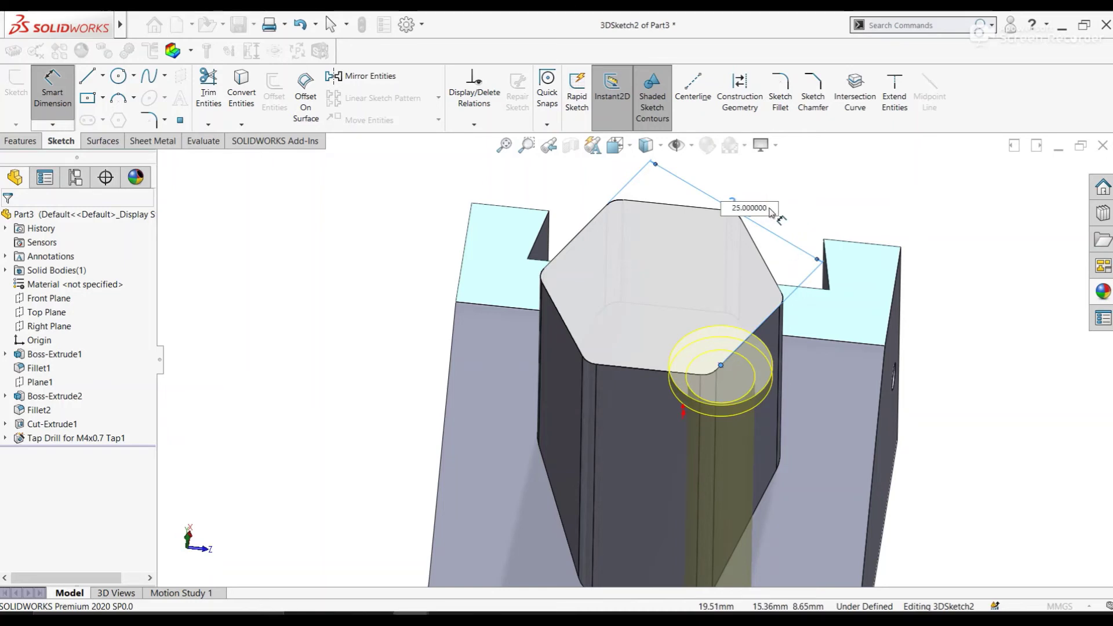
pyautogui.write('5')
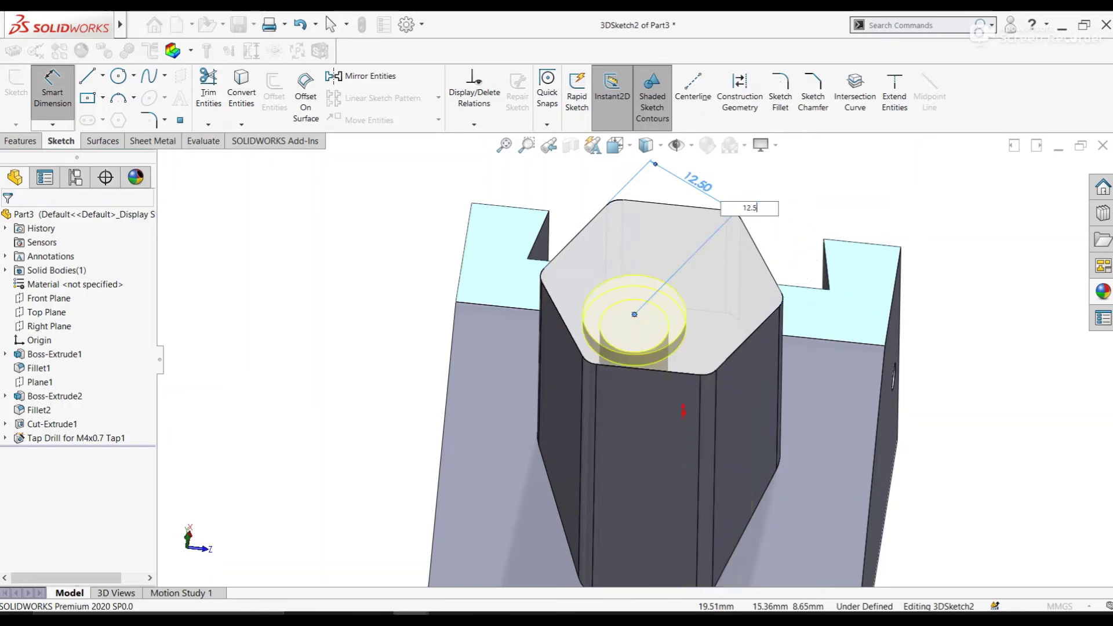
pyautogui.moveTo(771, 215); pyautogui.dragTo(770, 300, button='middle')
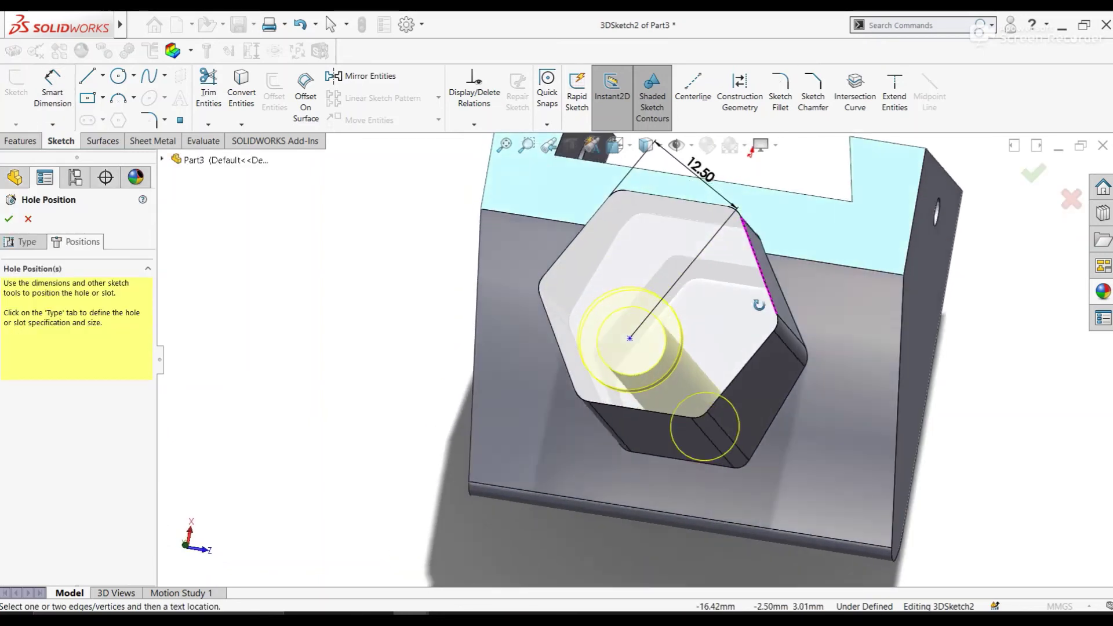
# - Dimension the hole centre 12.5 mm from the hexagon's bottom edge
pyautogui.press('d')
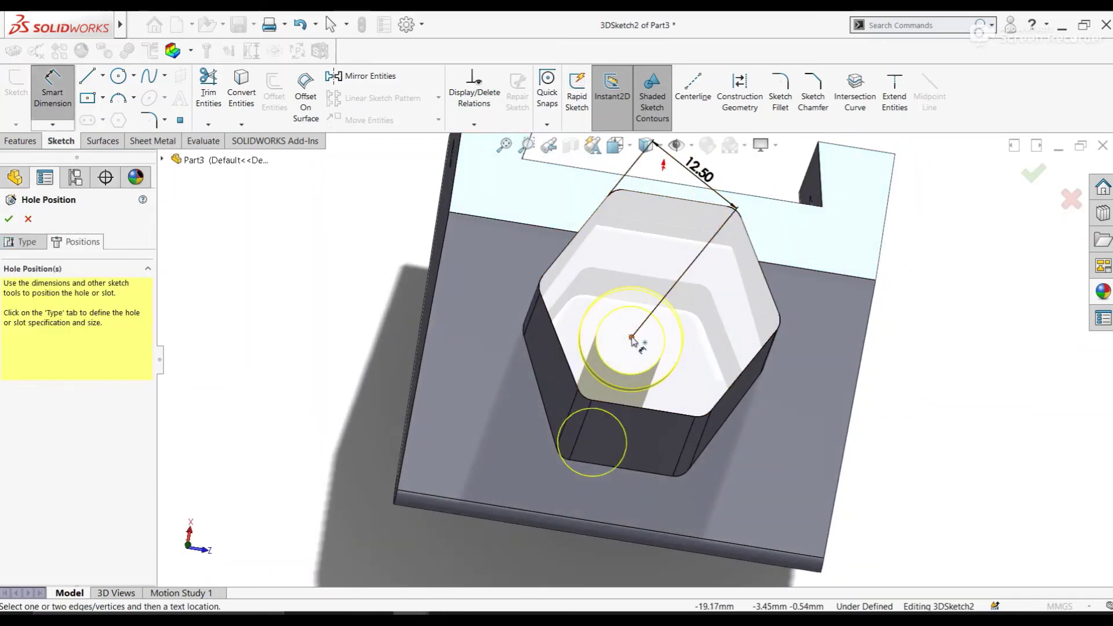
pyautogui.click(632, 337)
pyautogui.press('Escape')
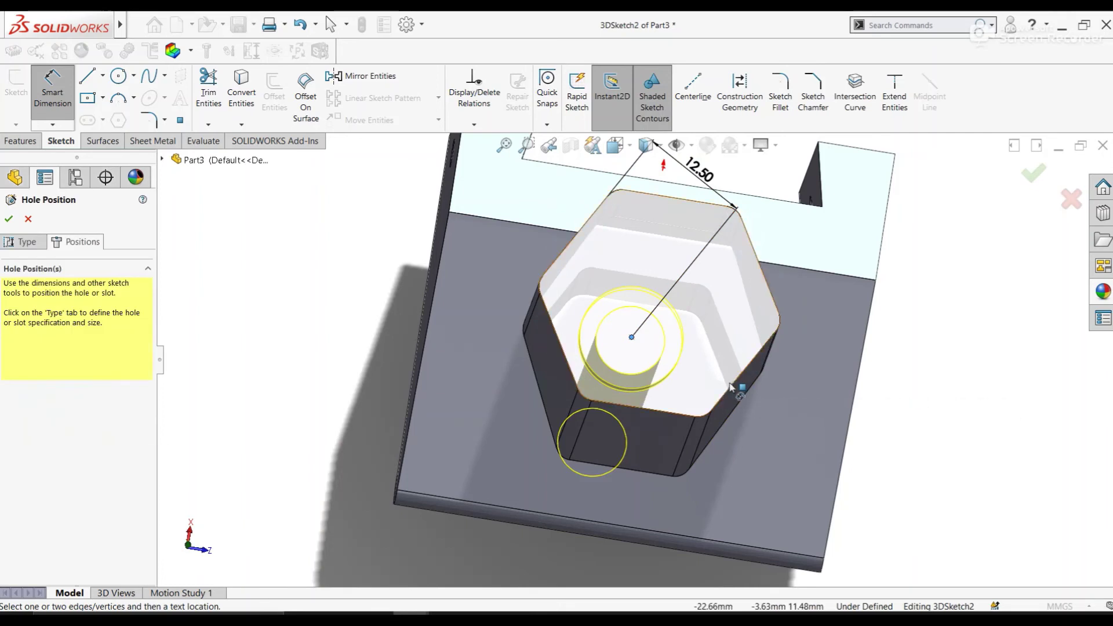
pyautogui.click(723, 396)
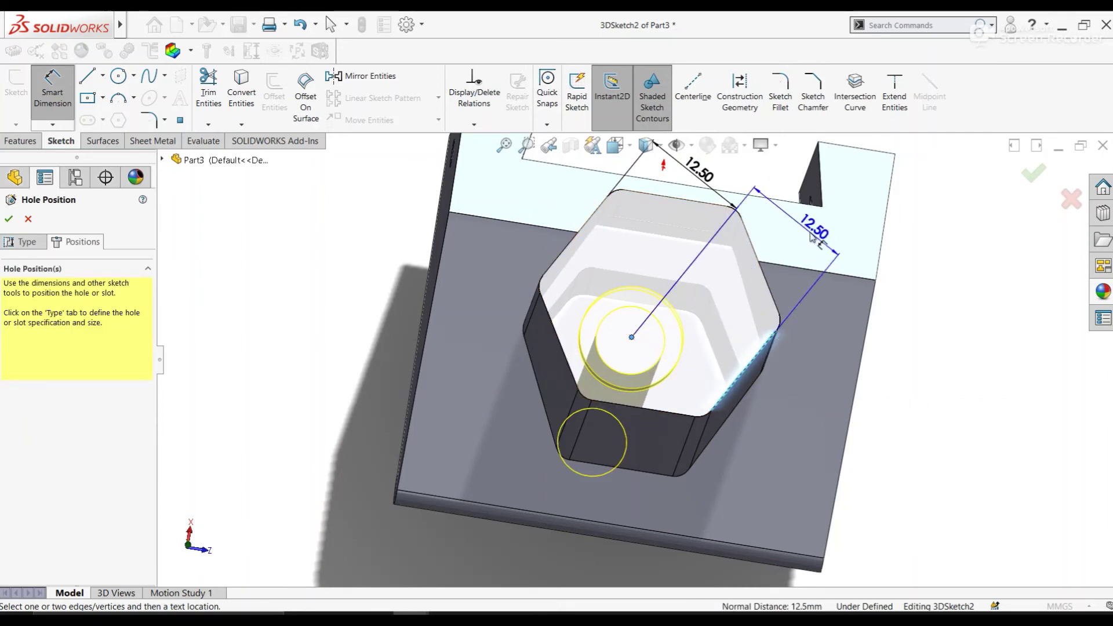
pyautogui.press('Escape')
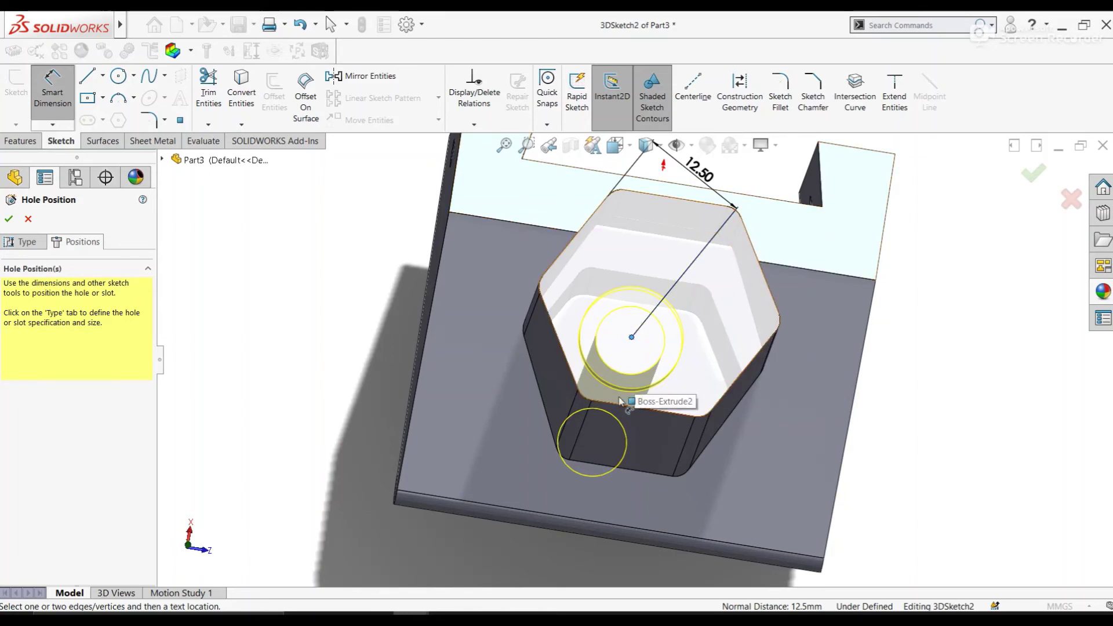
pyautogui.click(619, 401)
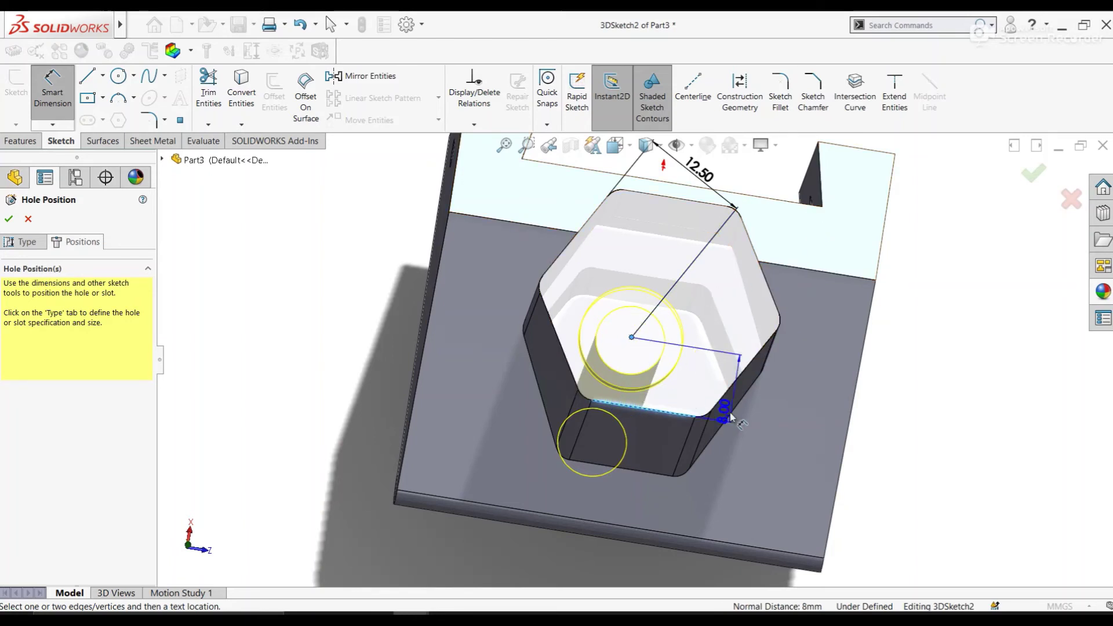
pyautogui.click(791, 405)
pyautogui.press('Return')
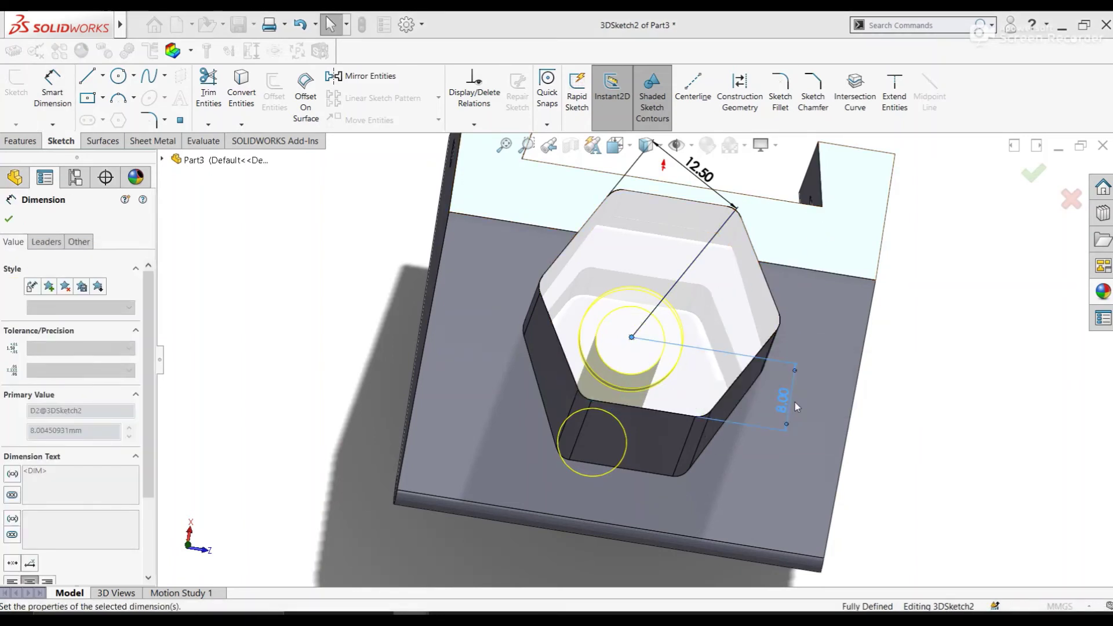
pyautogui.press('Escape')
# - Finish the M8 counterbore hole feature and view the part from the Front
pyautogui.moveTo(945, 365); pyautogui.dragTo(742, 275, button='middle')
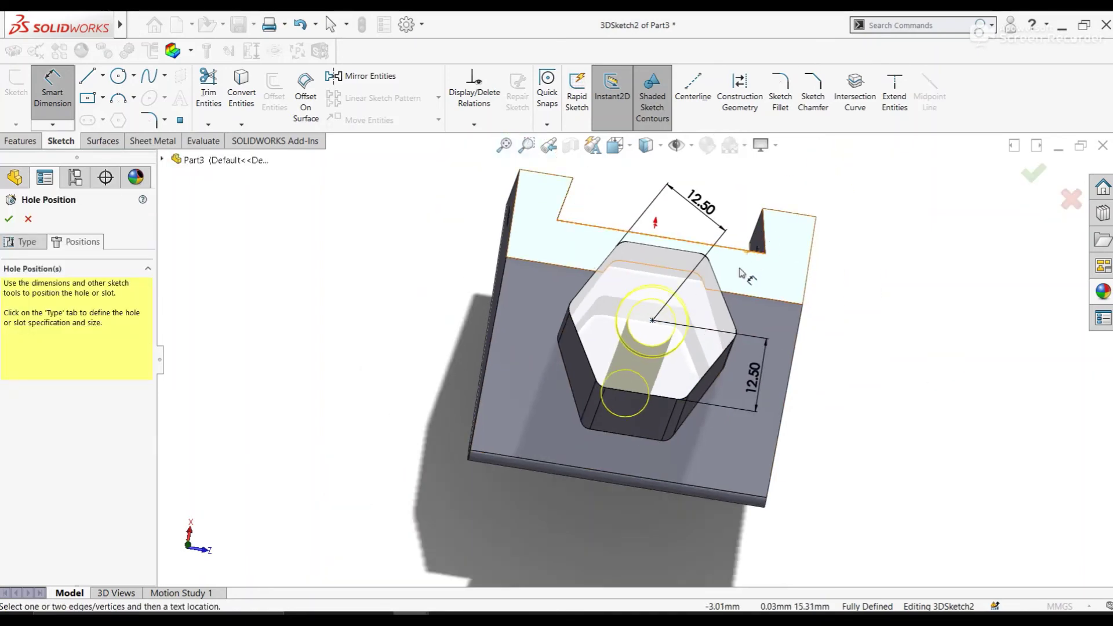
pyautogui.click(1031, 183)
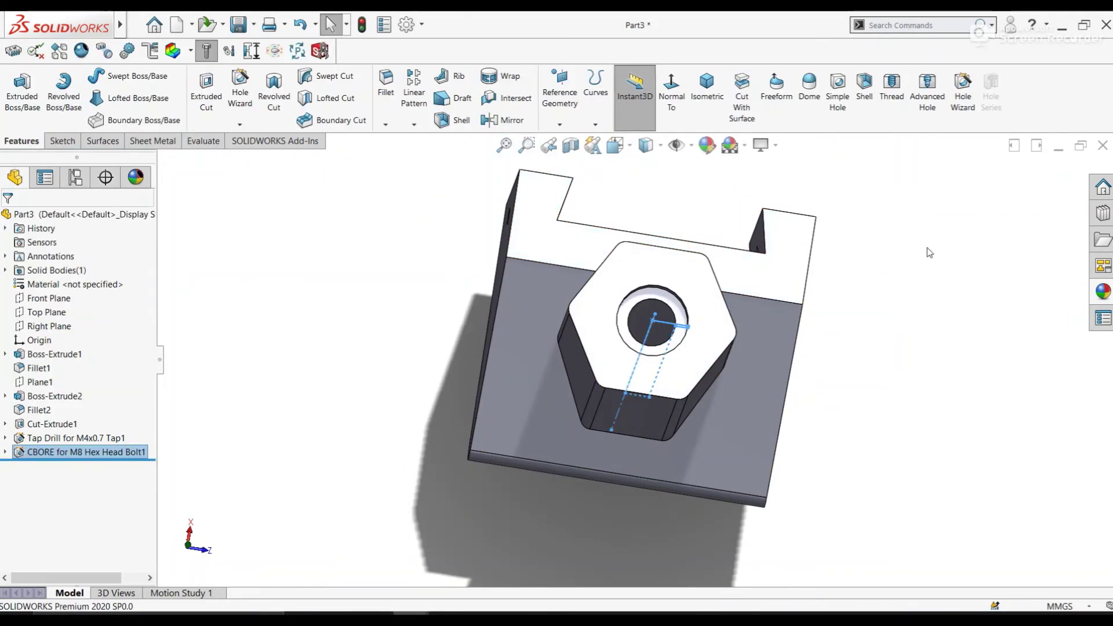
pyautogui.moveTo(770, 322)
pyautogui.mouseDown(button='middle')
pyautogui.moveTo(720, 256)
pyautogui.moveTo(724, 212)
pyautogui.moveTo(635, 168)
pyautogui.mouseUp(button='middle')
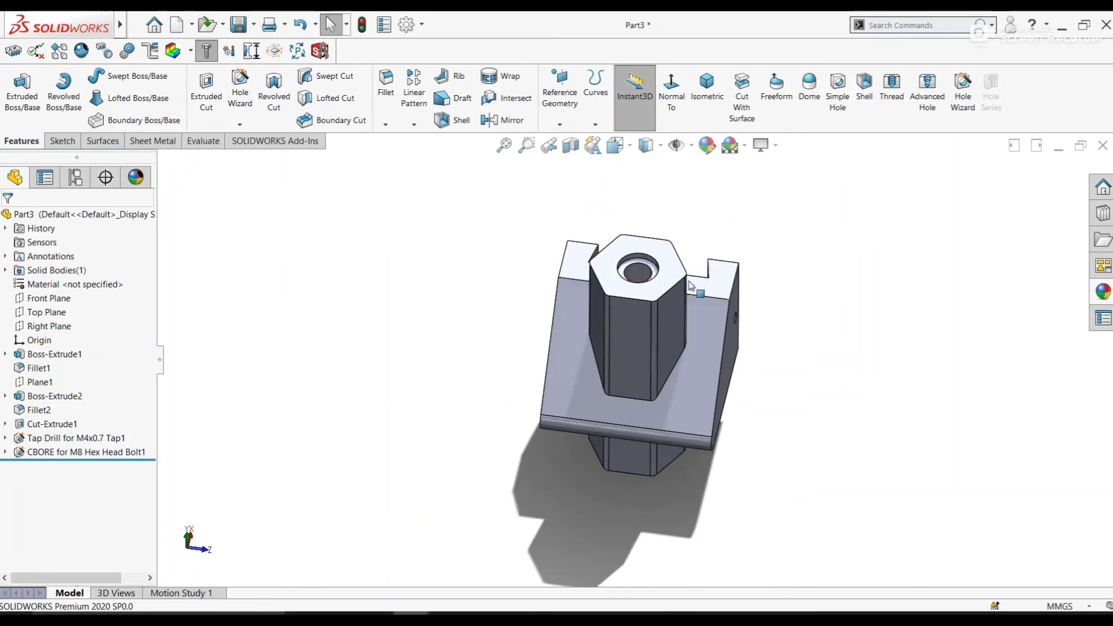
pyautogui.click(615, 145)
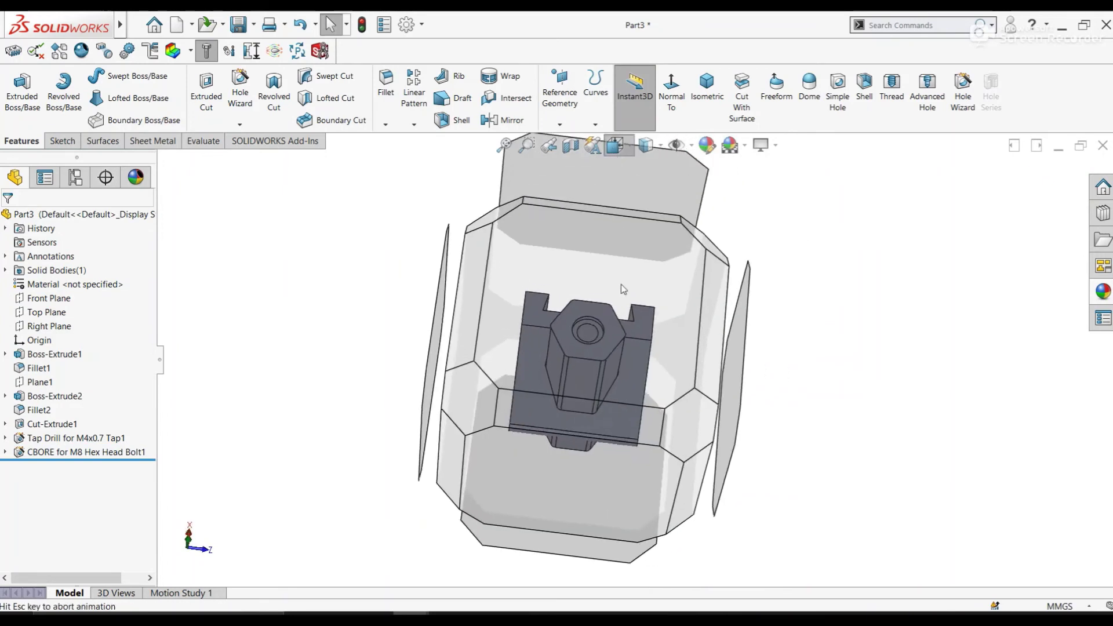
pyautogui.click(530, 388)
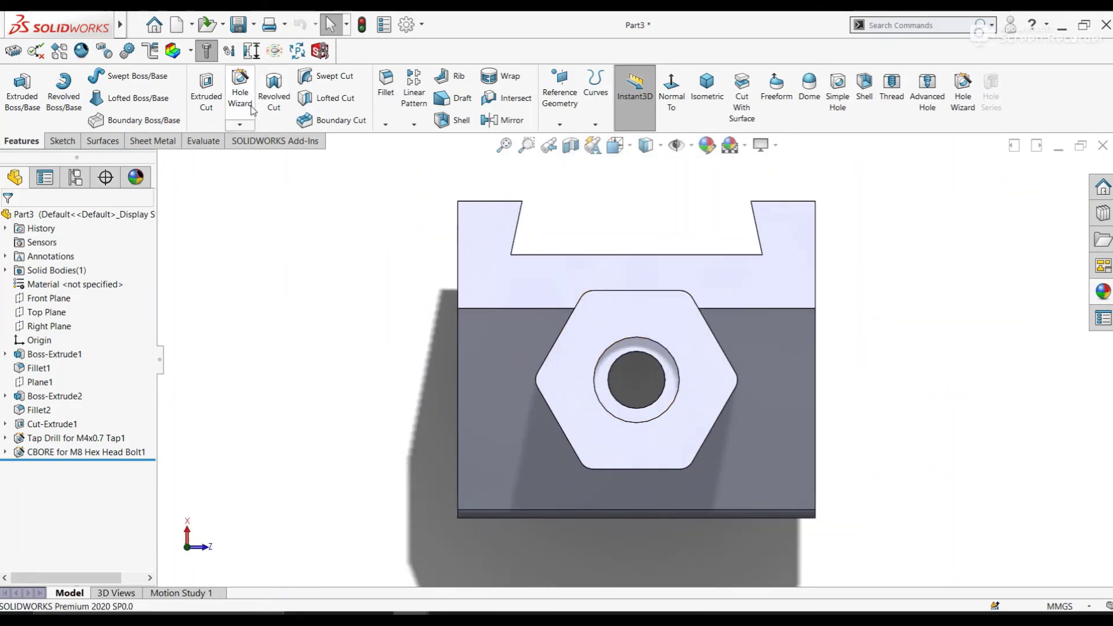
# - Start a new hole feature and change its type, keeping the custom sizing values
pyautogui.click(243, 96)
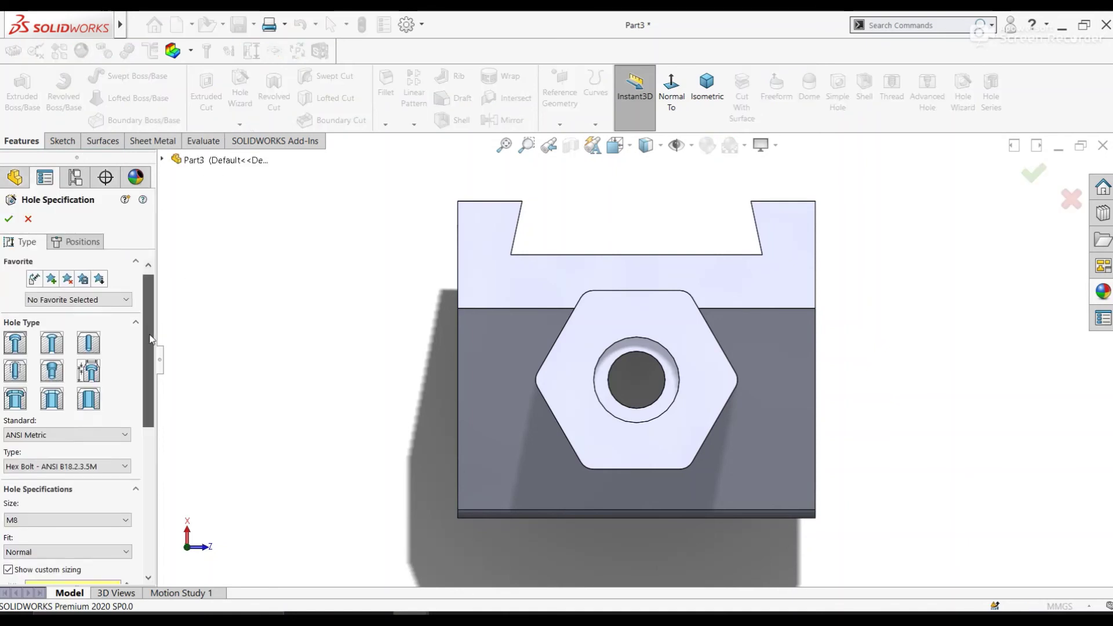
pyautogui.scroll(-2, 151, 340)
pyautogui.click(91, 311)
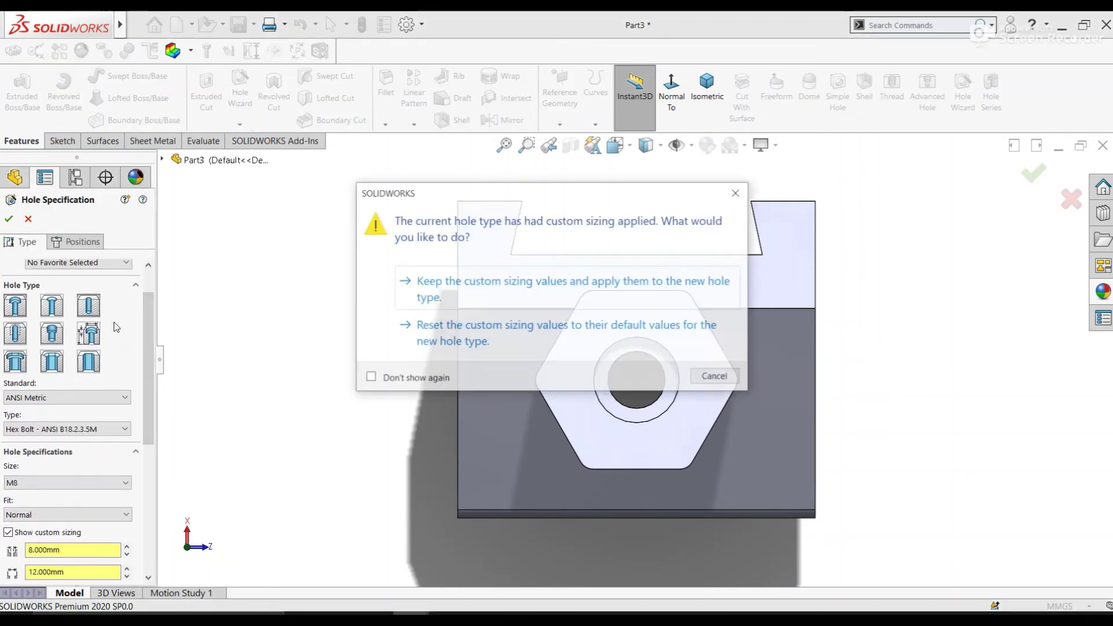
pyautogui.click(455, 286)
pyautogui.scroll(-2, 145, 371)
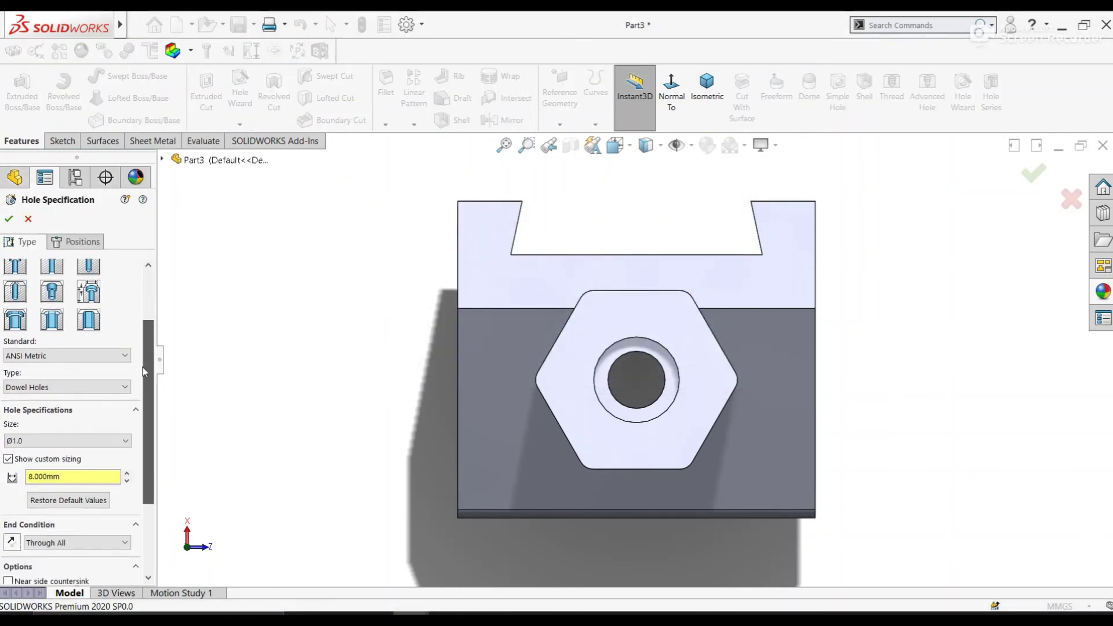
pyautogui.scroll(-2, 144, 372)
# - Make it an M2.2x0.45 Tap Drills hole with a 2.300 mm custom diameter
pyautogui.click(87, 355)
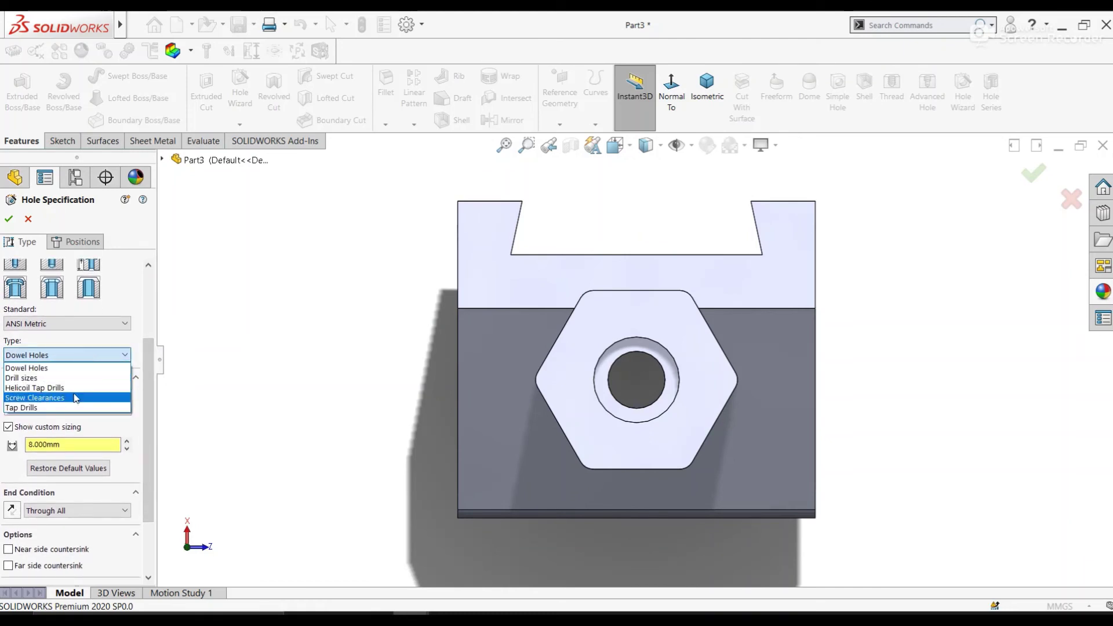
pyautogui.click(67, 407)
pyautogui.scroll(-1, 145, 426)
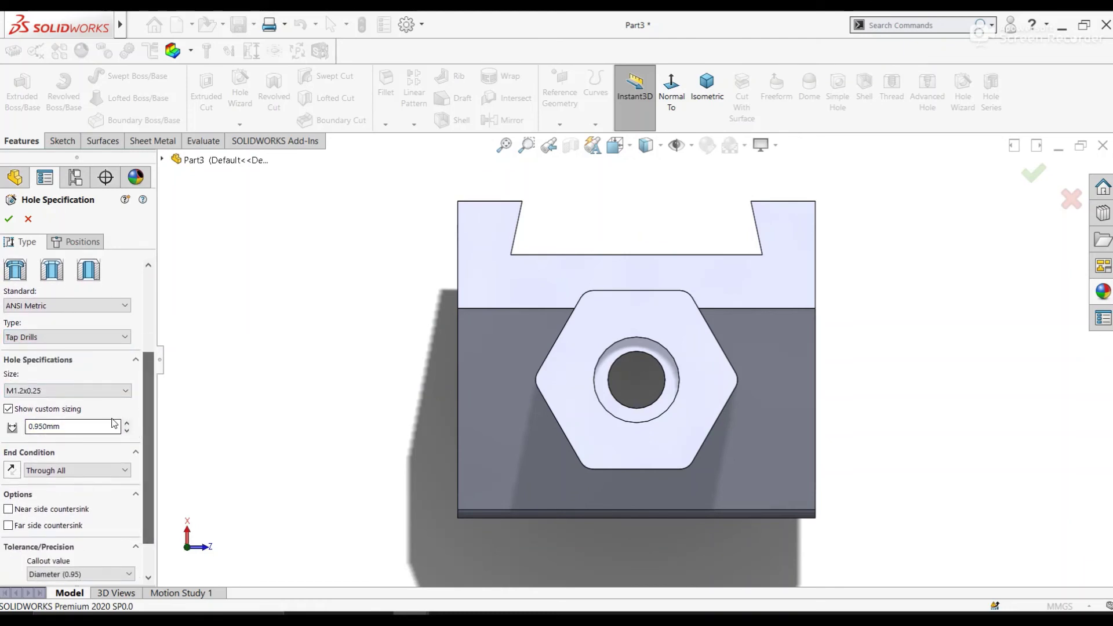
pyautogui.click(104, 392)
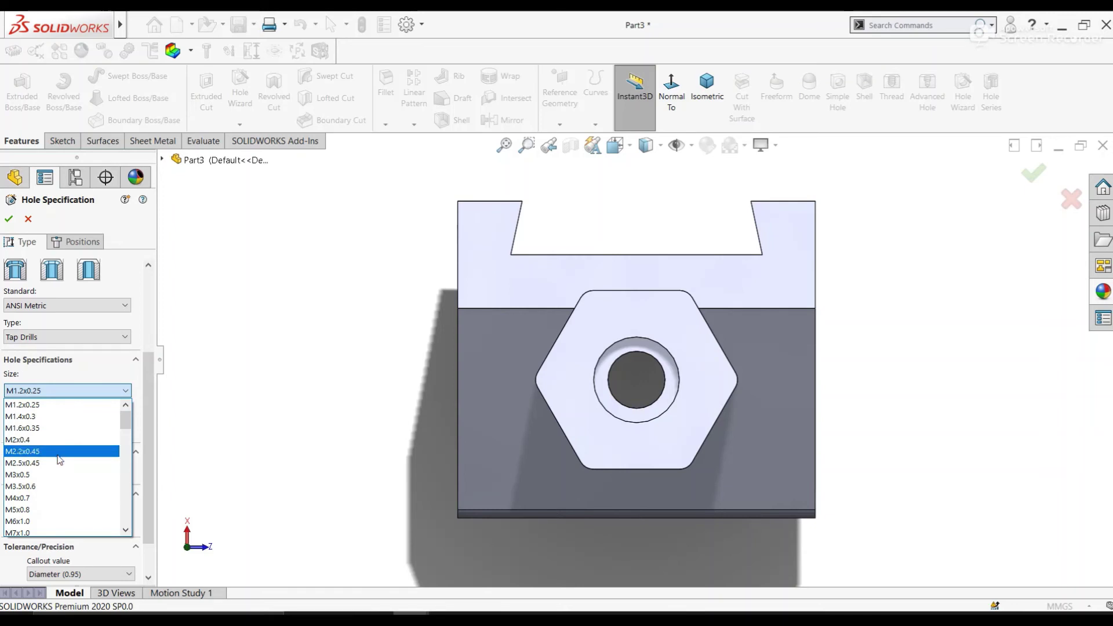
pyautogui.click(58, 454)
pyautogui.moveTo(113, 427); pyautogui.dragTo(25, 426)
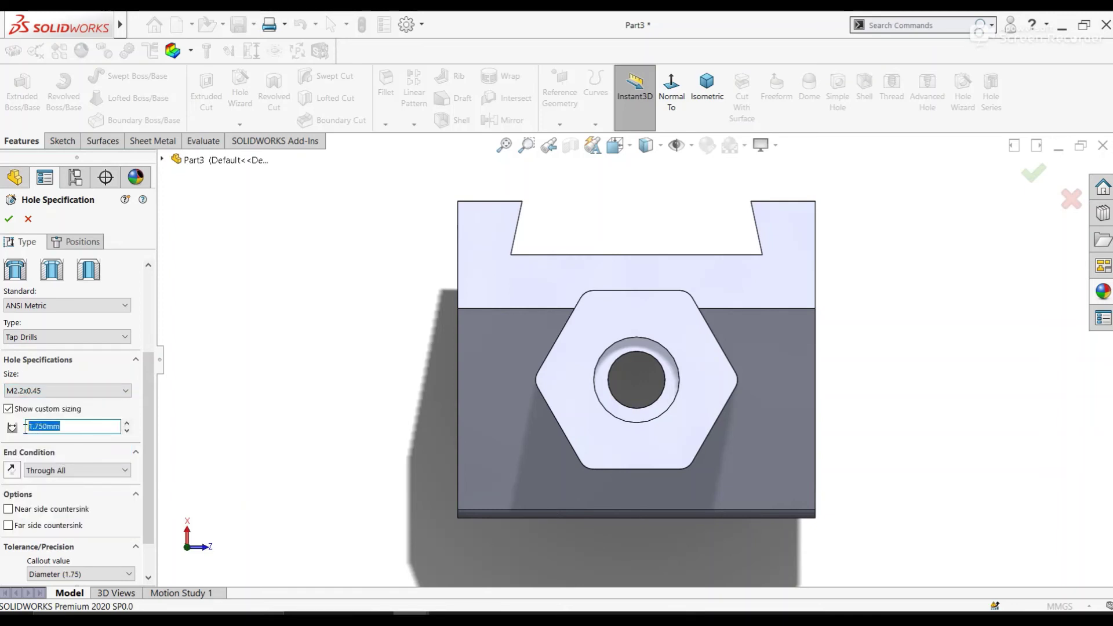
pyautogui.write('3')
pyautogui.press('Return')
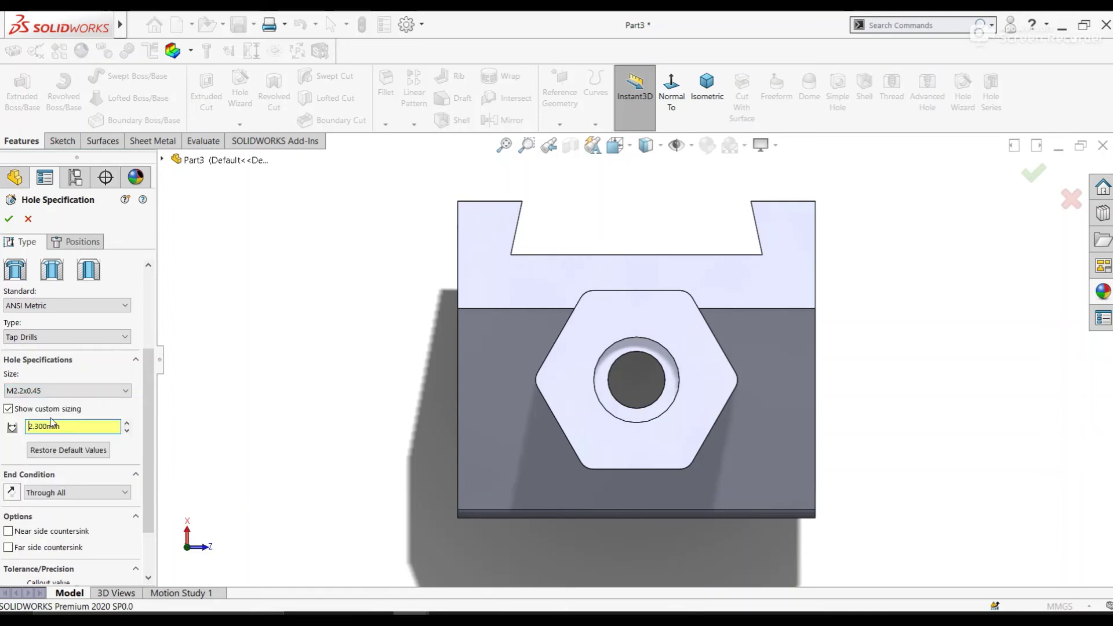
# - Set the hole end condition to Blind, 4.00 mm deep
pyautogui.scroll(-1, 75, 452)
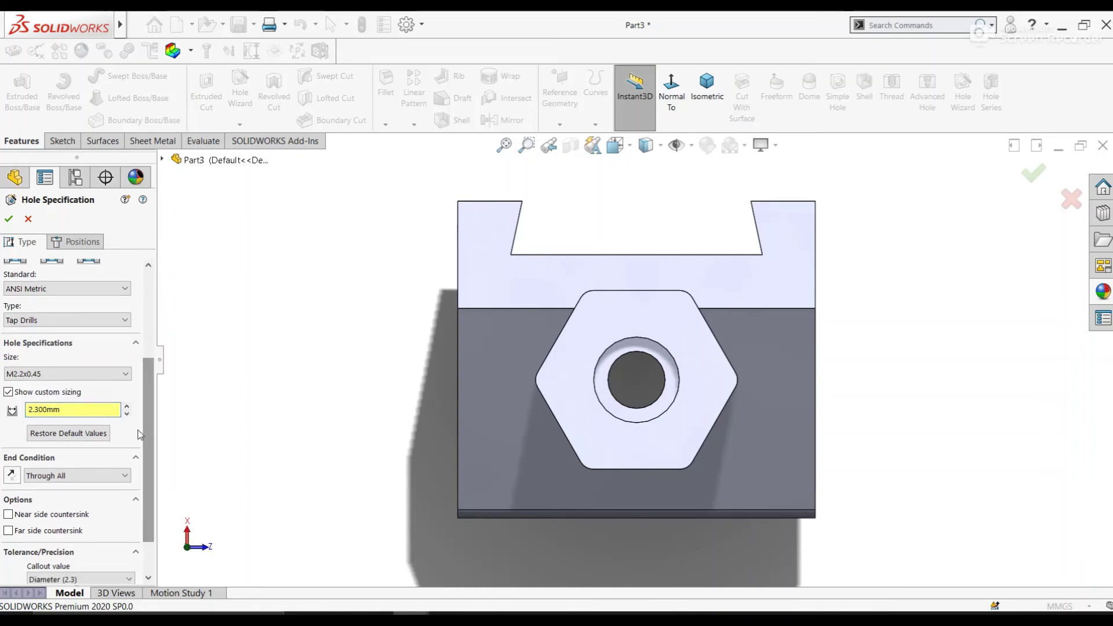
pyautogui.click(85, 474)
pyautogui.click(61, 490)
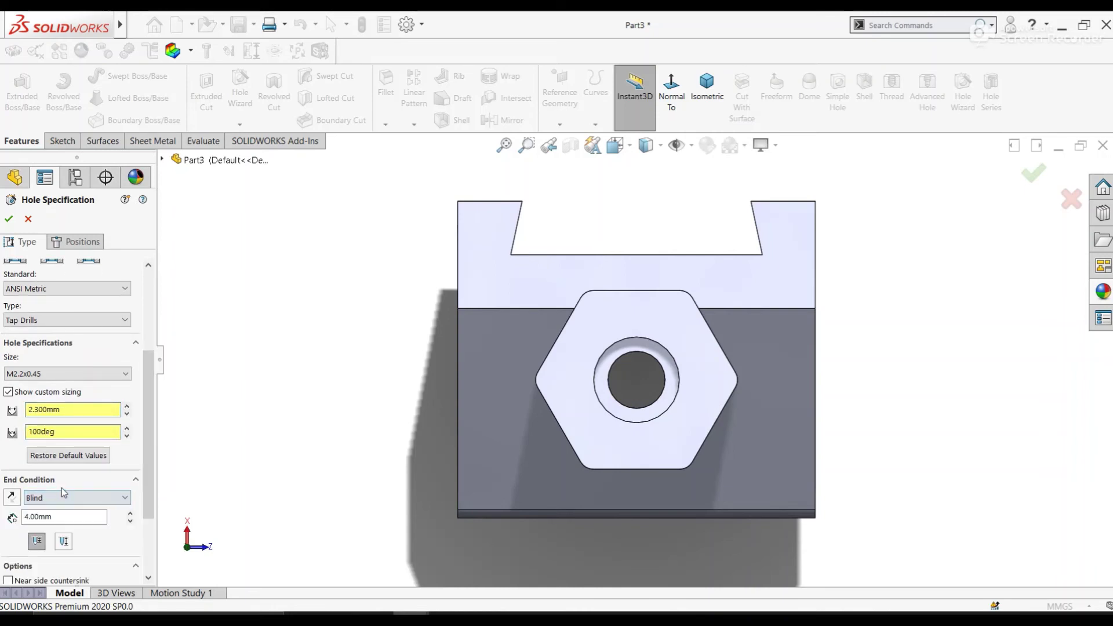
pyautogui.scroll(5, 134, 449)
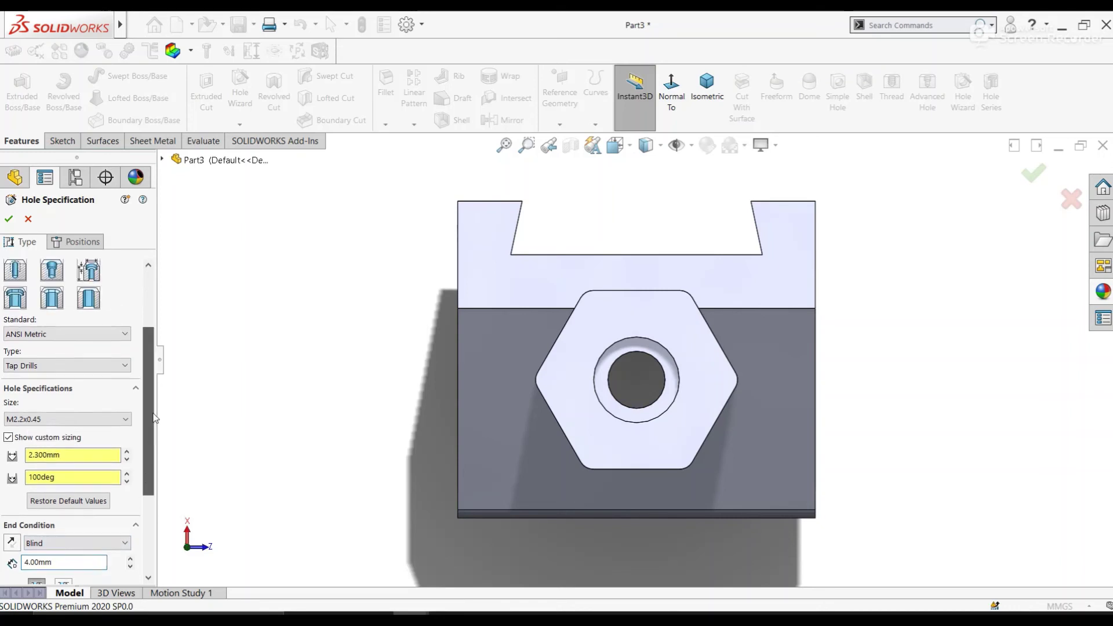
pyautogui.scroll(4, 134, 406)
pyautogui.click(91, 252)
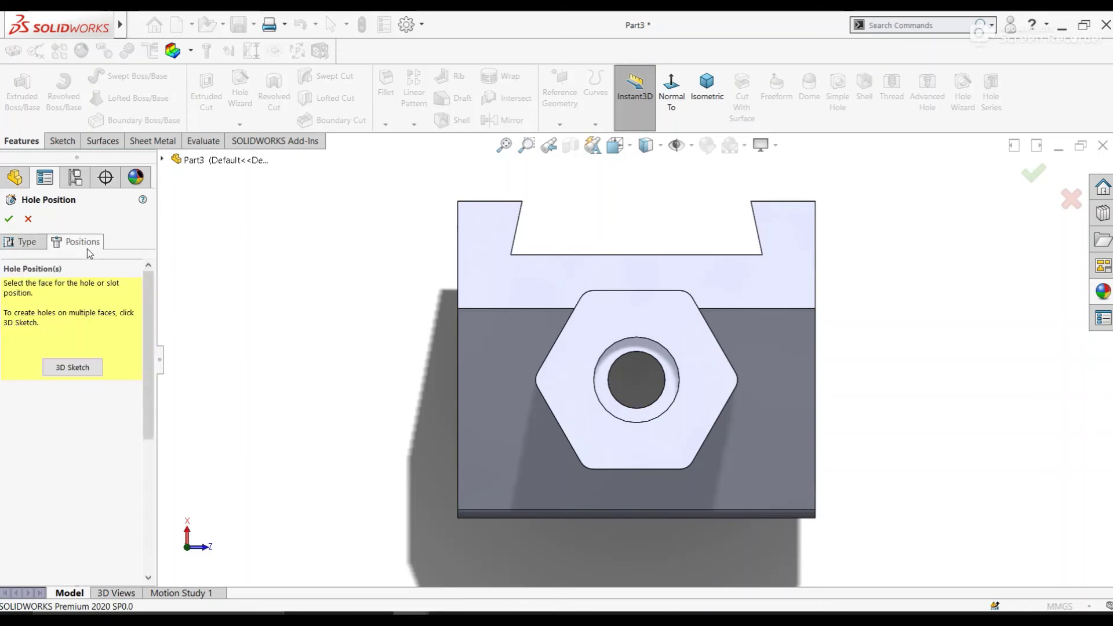
# - Place six M2.2 tap holes at the corners of the hexagon's top face and confirm
pyautogui.moveTo(566, 371); pyautogui.dragTo(571, 290, button='middle')
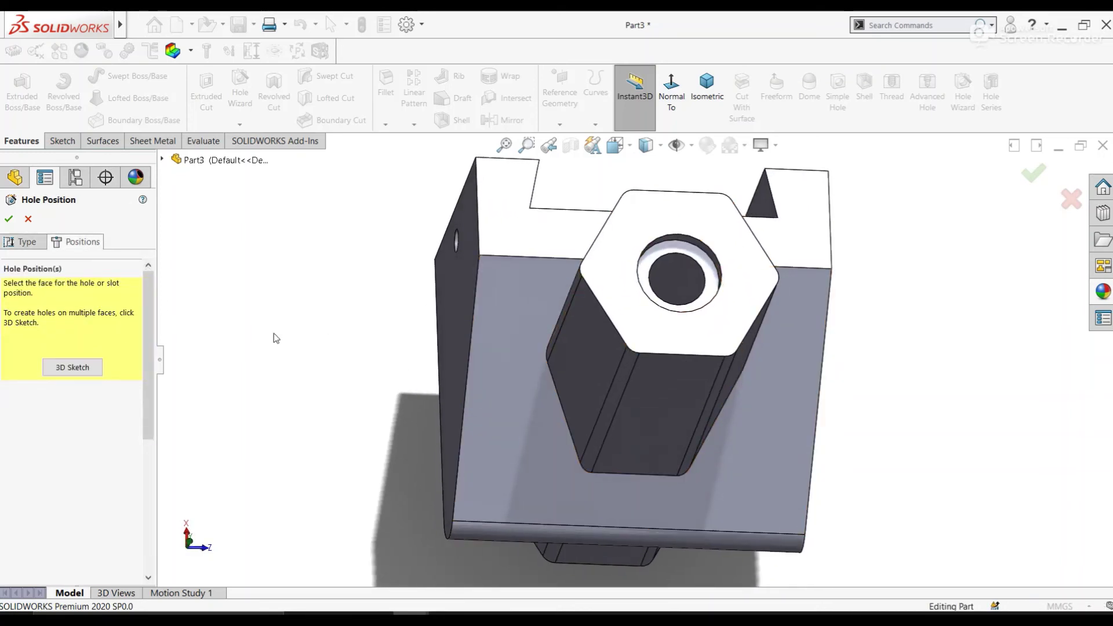
pyautogui.click(99, 362)
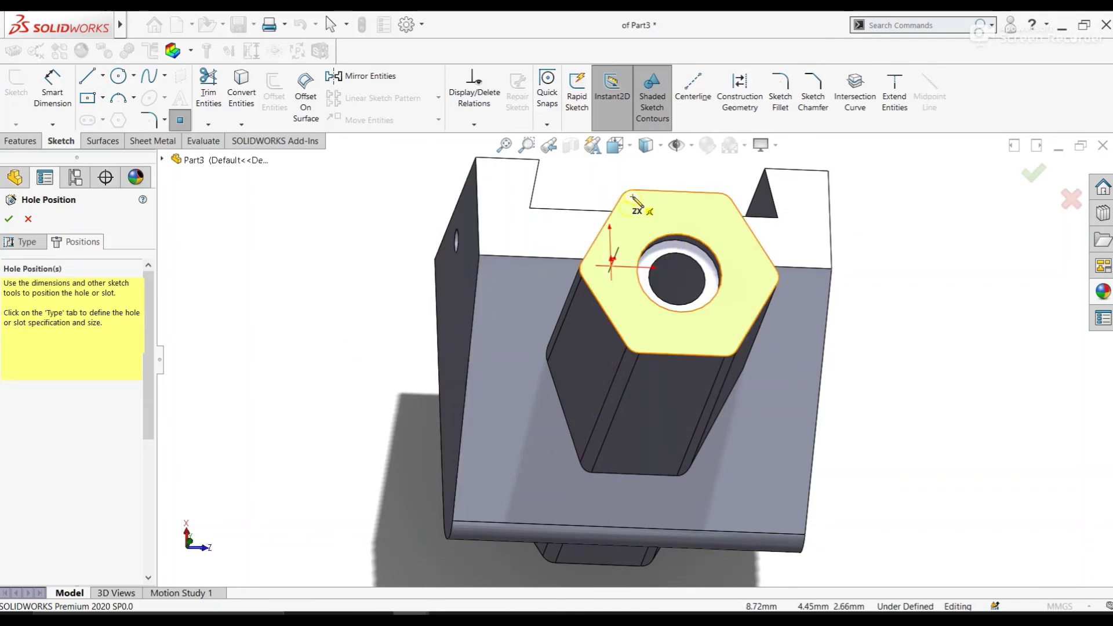
pyautogui.click(634, 203)
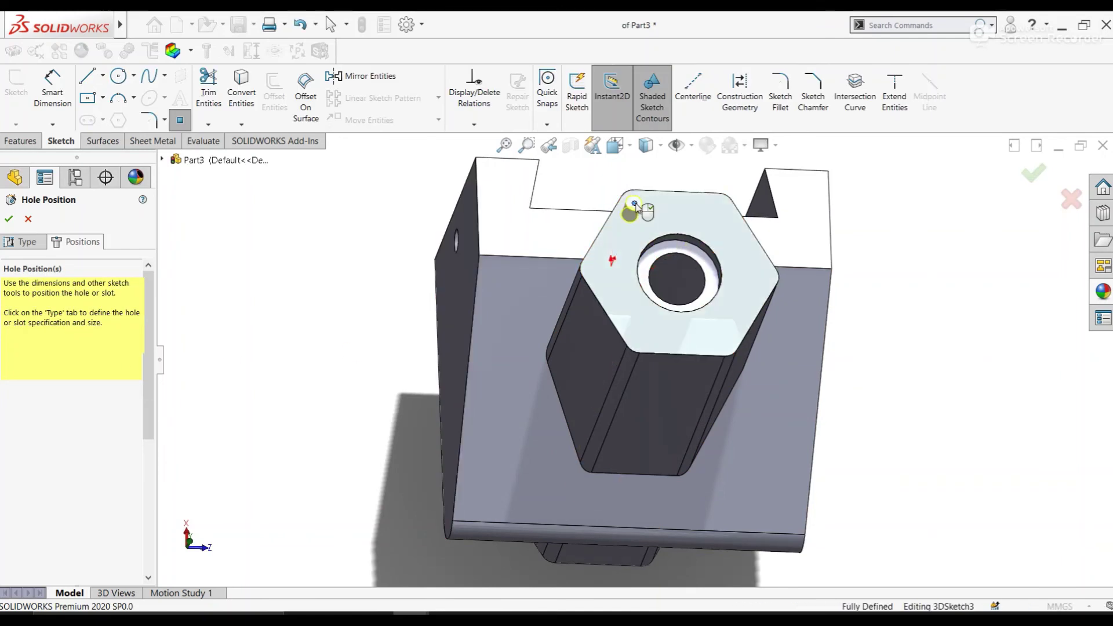
pyautogui.click(720, 205)
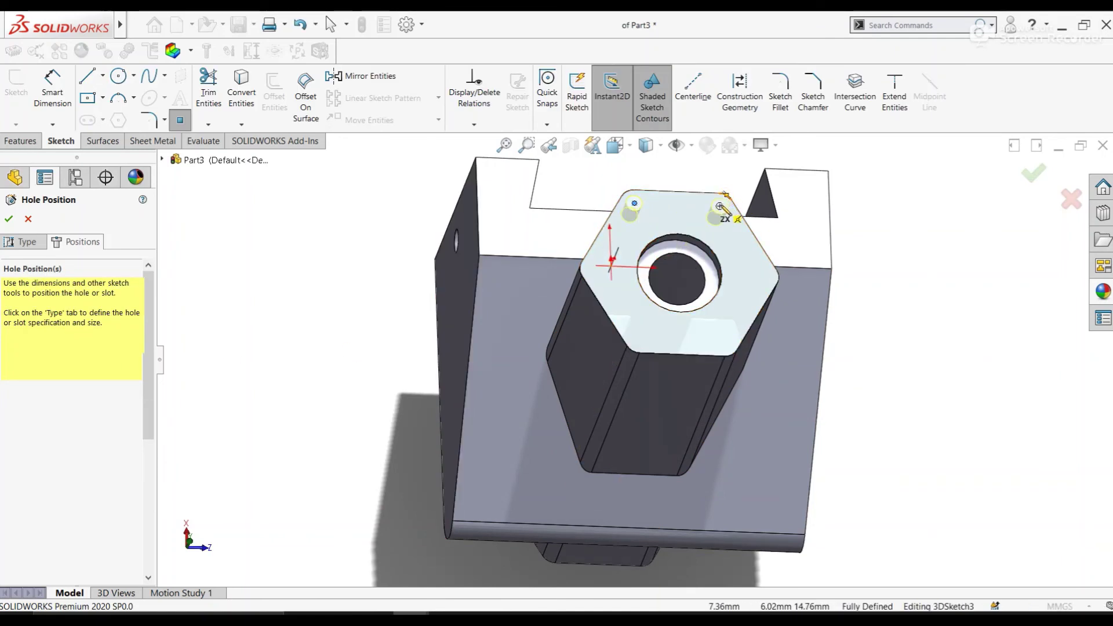
pyautogui.click(639, 340)
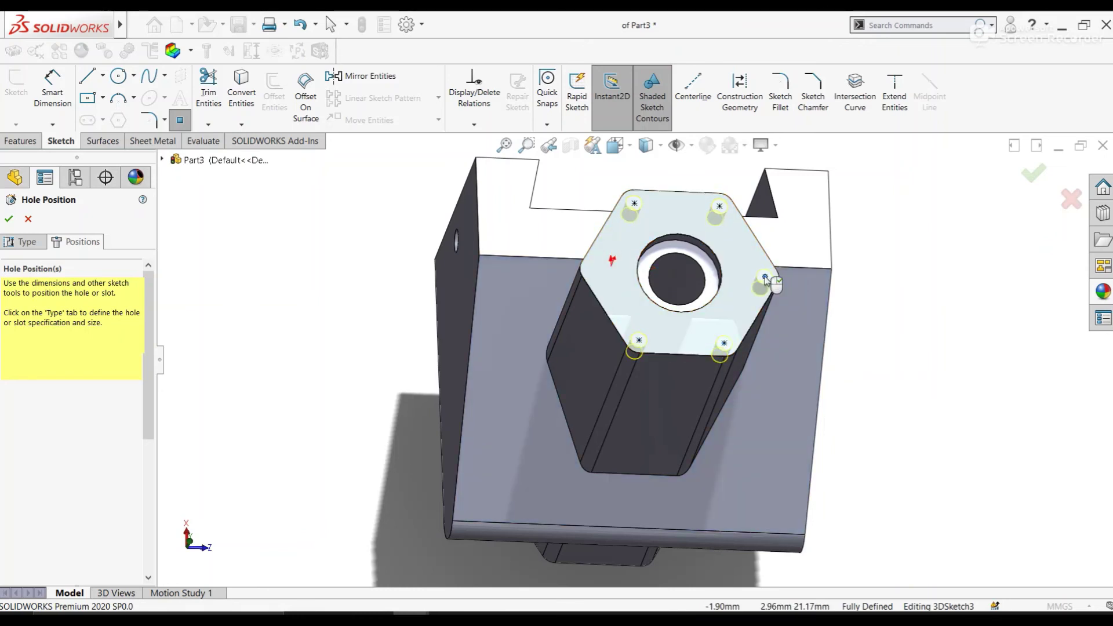
pyautogui.click(766, 278)
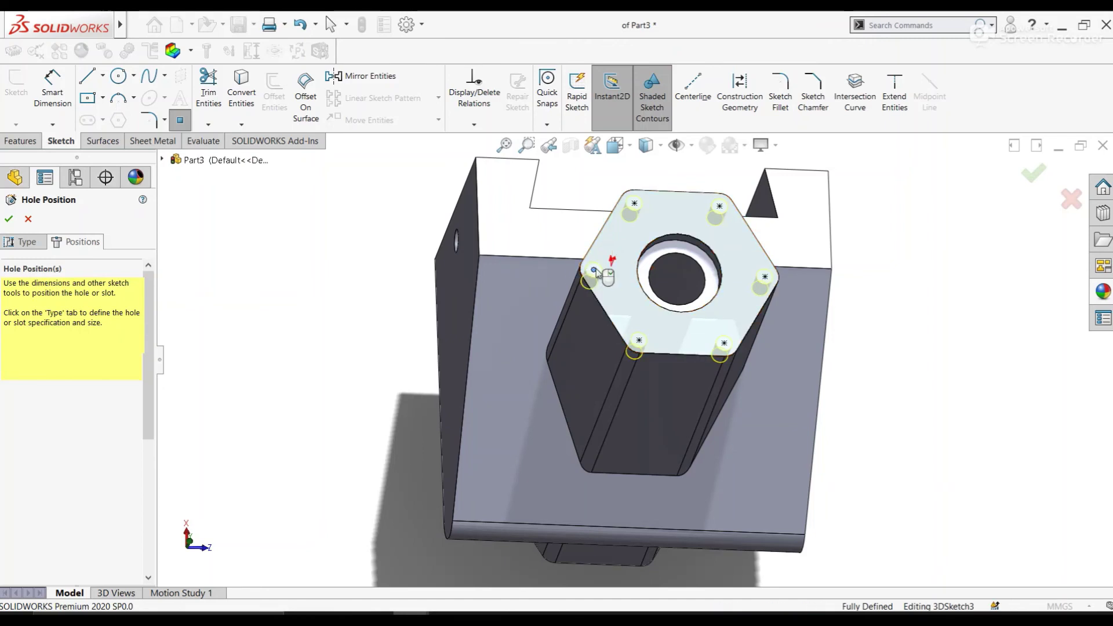
pyautogui.click(595, 271)
pyautogui.rightClick(875, 239)
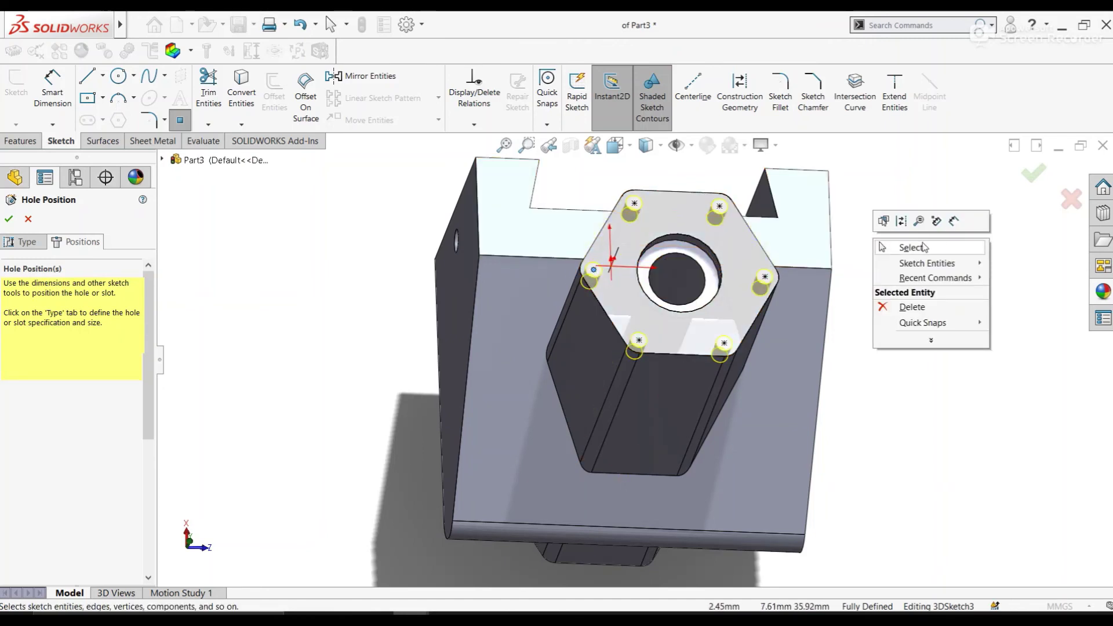
pyautogui.click(924, 247)
pyautogui.click(1033, 174)
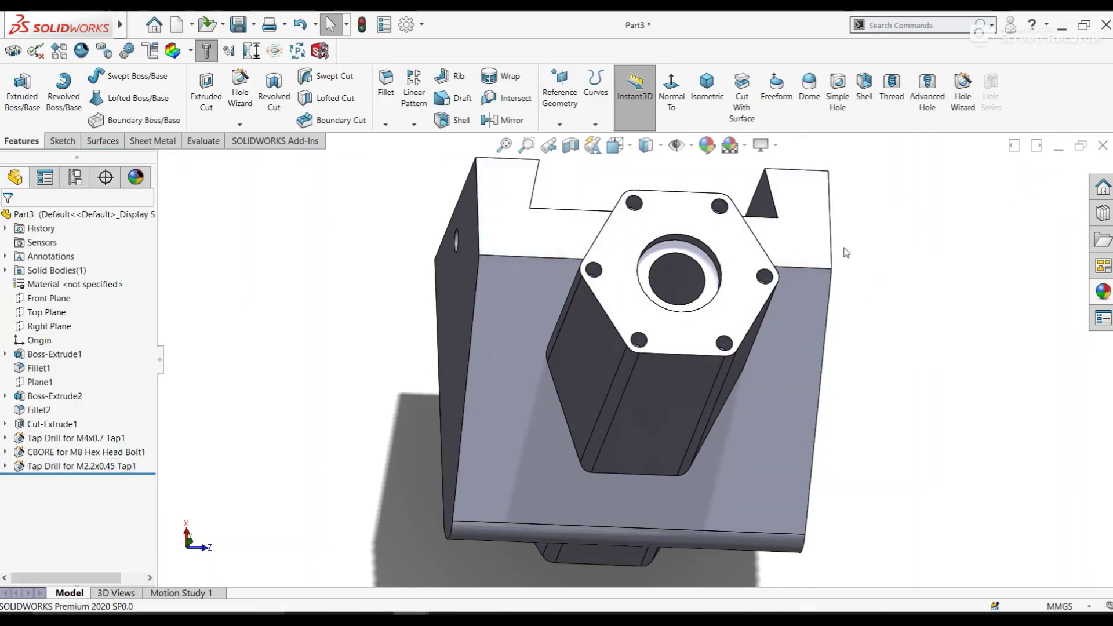
pyautogui.moveTo(684, 272)
pyautogui.mouseDown(button='middle')
pyautogui.moveTo(692, 284)
pyautogui.moveTo(631, 272)
pyautogui.moveTo(713, 310)
pyautogui.moveTo(773, 319)
pyautogui.moveTo(785, 296)
pyautogui.moveTo(785, 218)
pyautogui.moveTo(741, 329)
pyautogui.moveTo(697, 318)
pyautogui.mouseUp(button='middle')
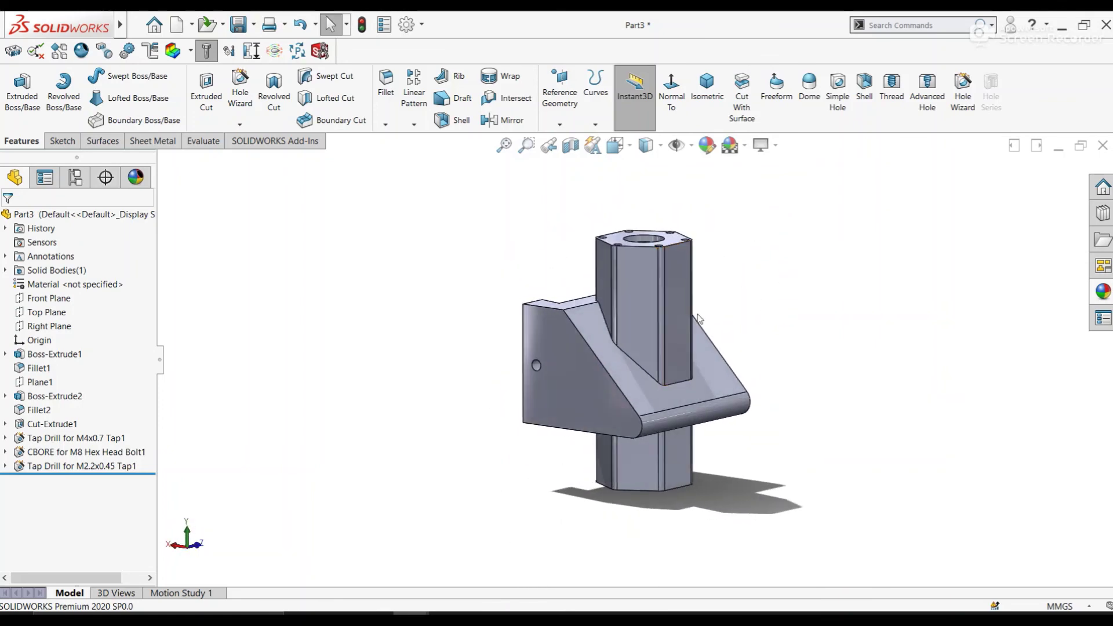
pyautogui.moveTo(693, 270); pyautogui.dragTo(688, 356, button='middle')
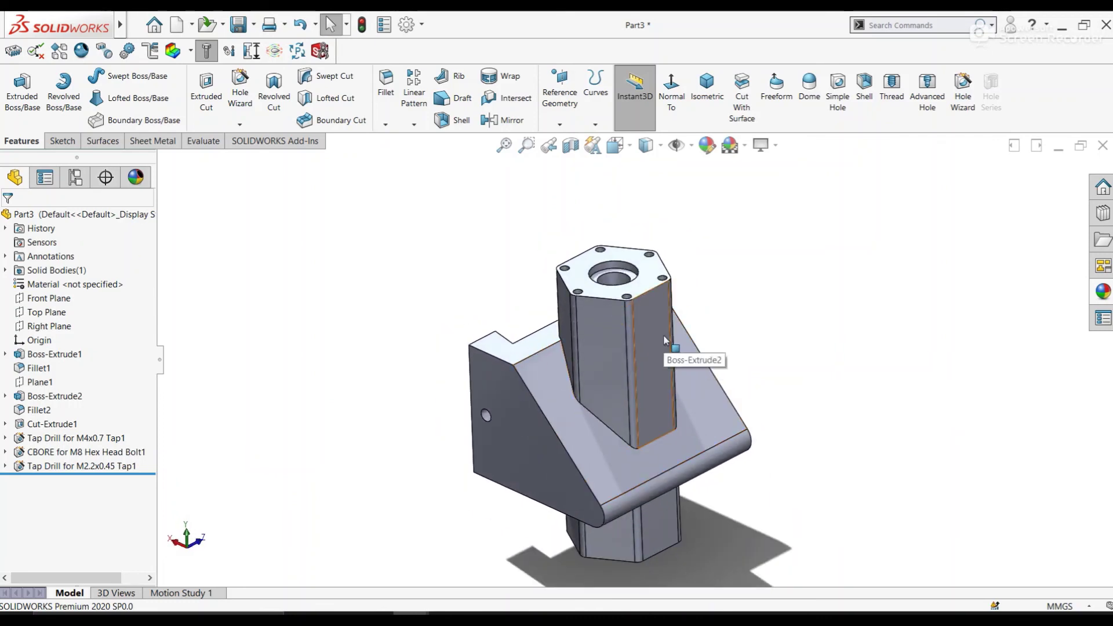
pyautogui.rightClick(76, 284)
# - Assign the 201.0-T43 Insulated Mold Casting (SS) aluminium alloy to the part
pyautogui.click(201, 302)
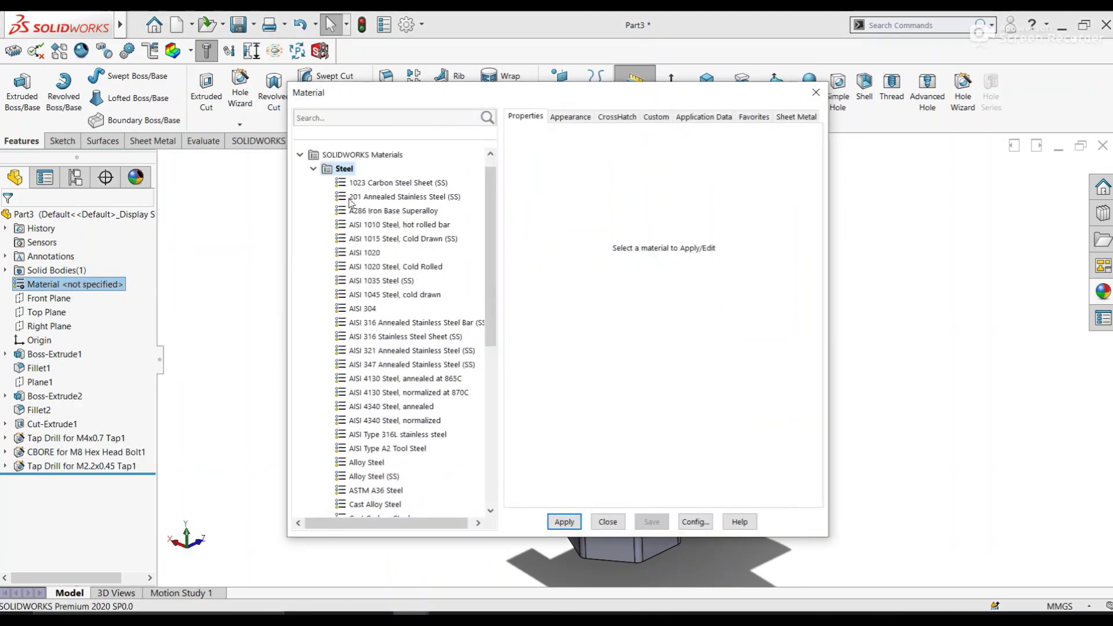
pyautogui.click(317, 170)
pyautogui.click(314, 211)
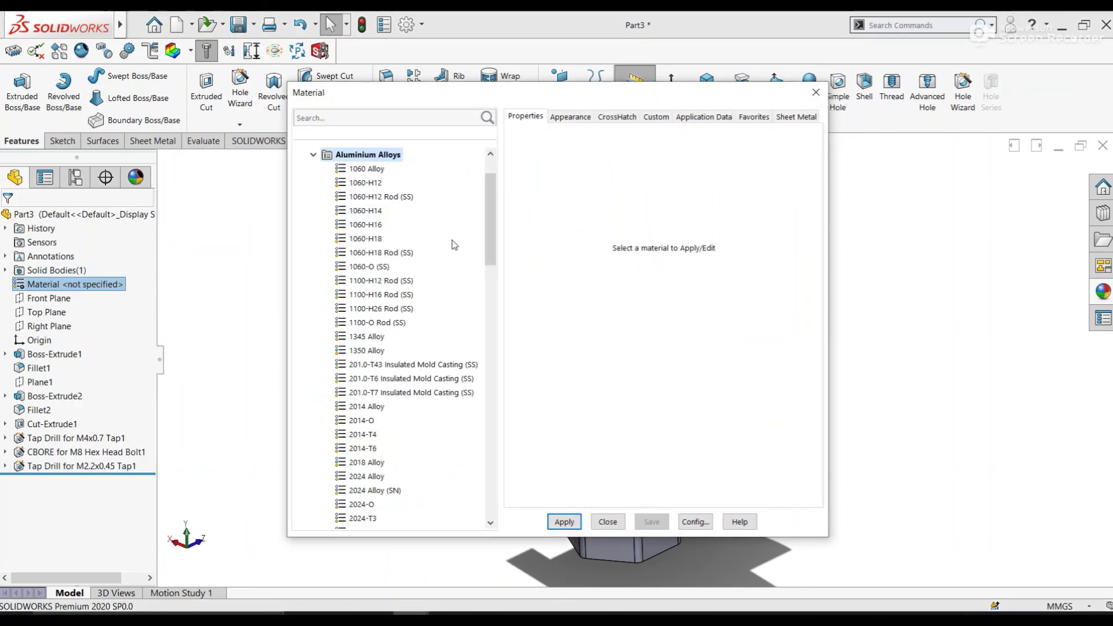
pyautogui.scroll(-1, 452, 243)
pyautogui.click(415, 310)
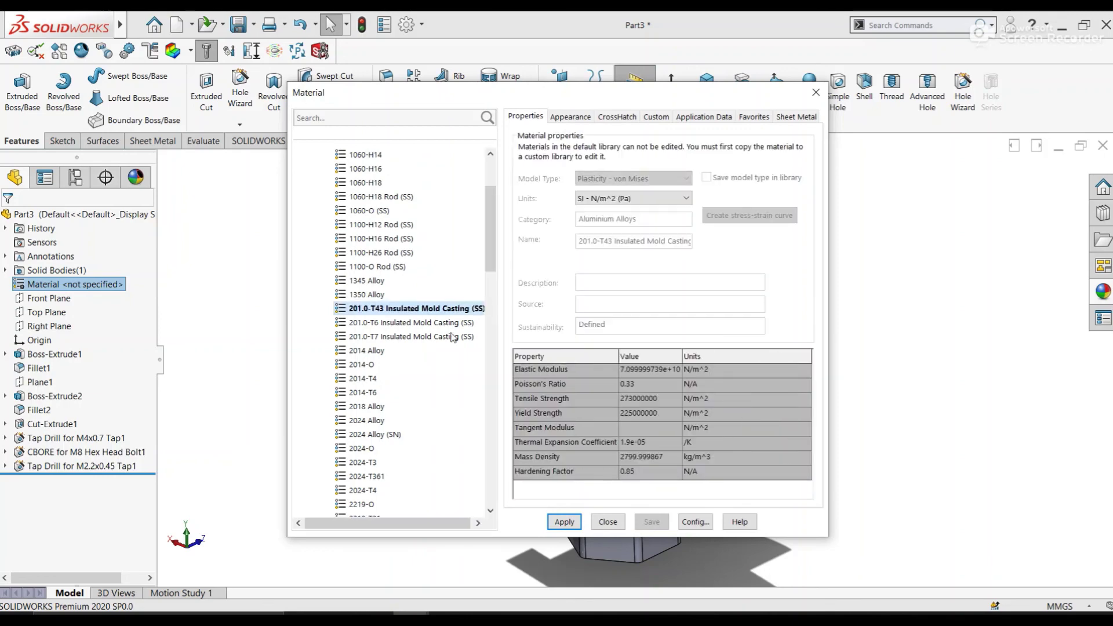
pyautogui.click(565, 522)
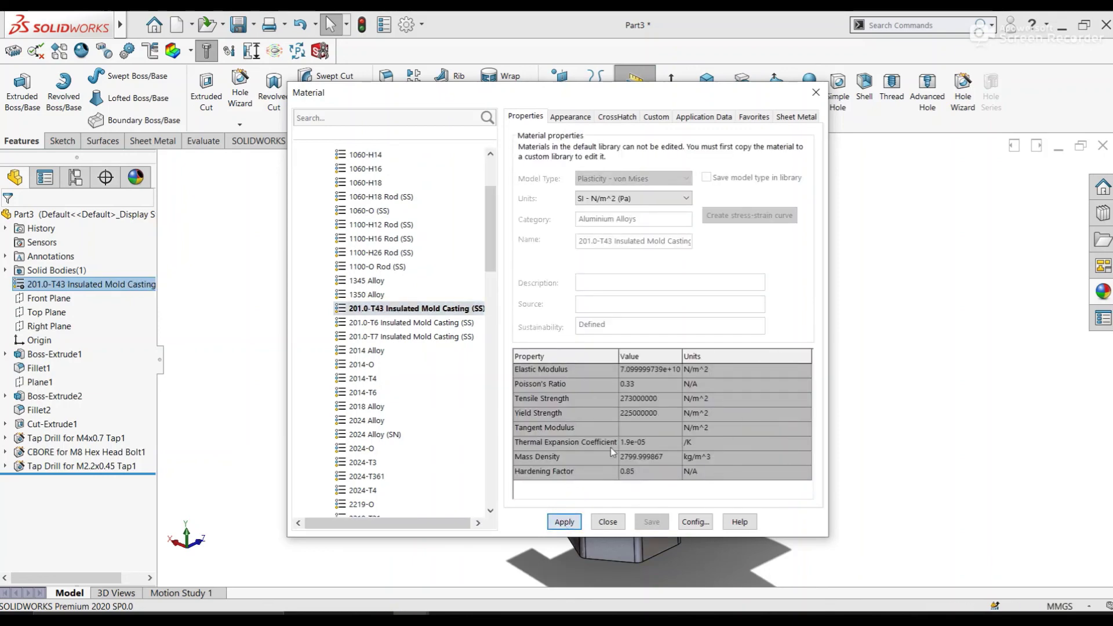
pyautogui.click(811, 99)
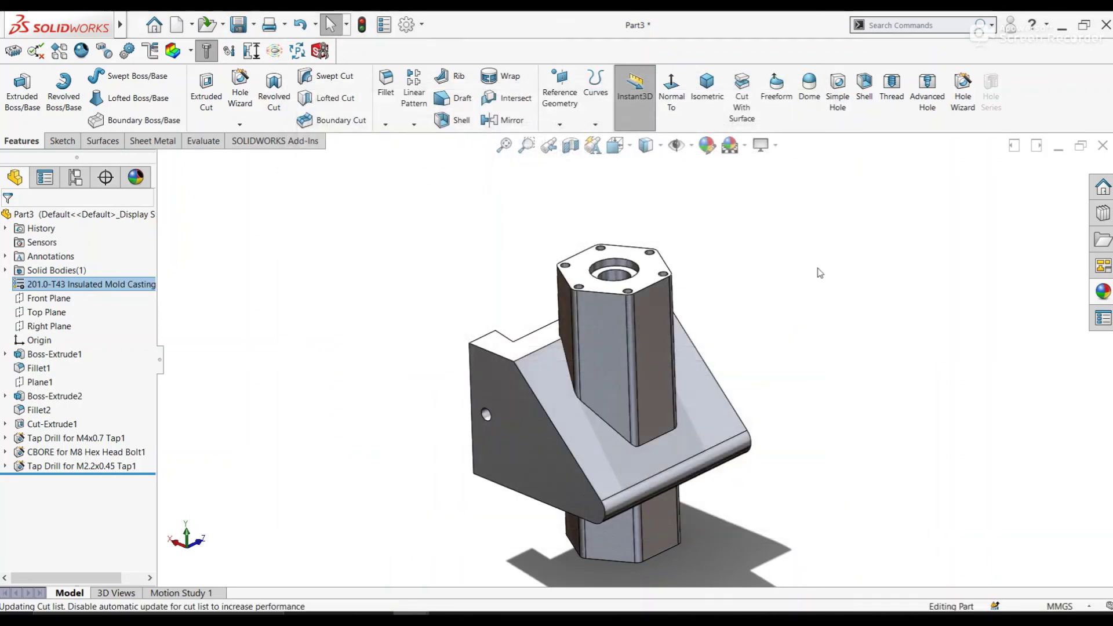
# - Darken the part's cast aluminum appearance to a dark grey colour
pyautogui.click(707, 145)
pyautogui.scroll(-3, 114, 485)
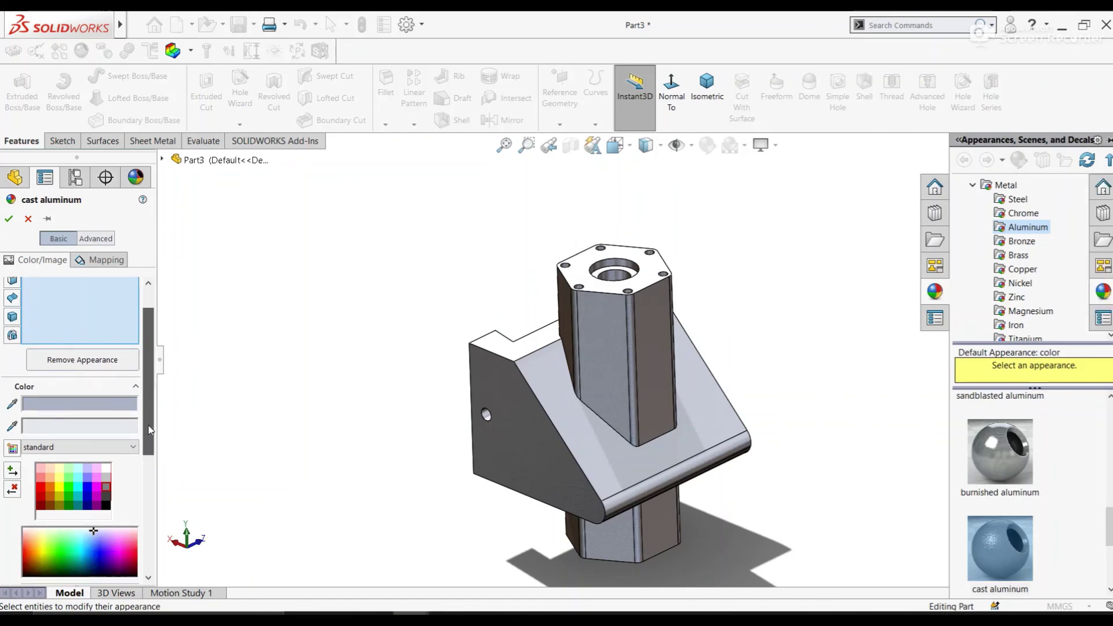
pyautogui.click(107, 477)
pyautogui.click(105, 486)
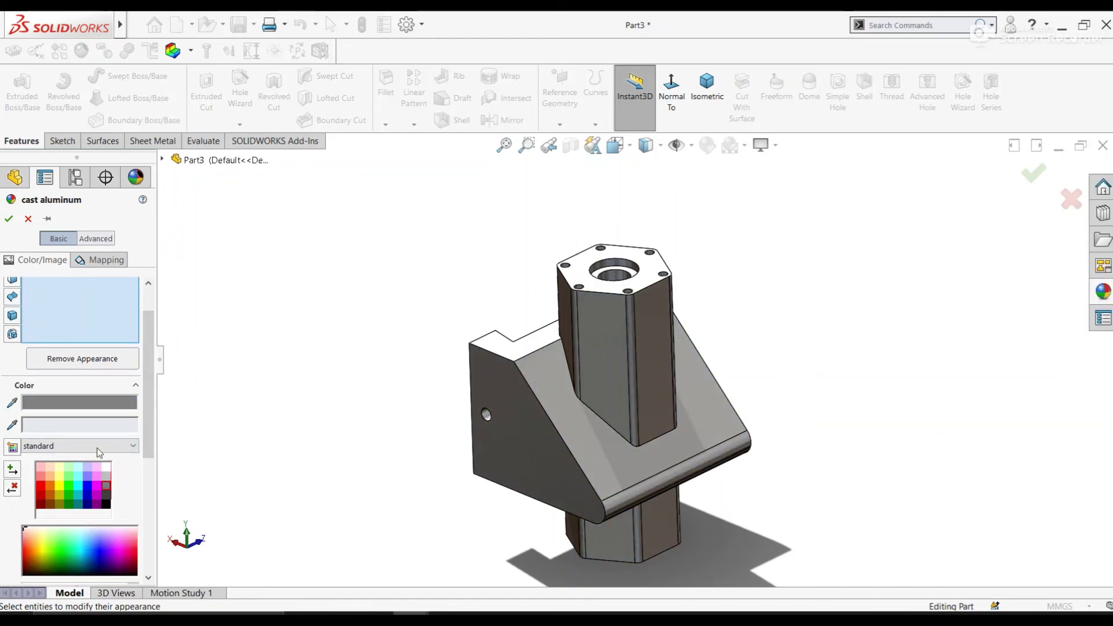
pyautogui.click(9, 218)
# - Enable RealView Graphics and orbit the aluminium part to inspect it
pyautogui.keyDown('ctrl'); pyautogui.moveTo(864, 394); pyautogui.dragTo(791, 380, button='middle'); pyautogui.keyUp('ctrl')
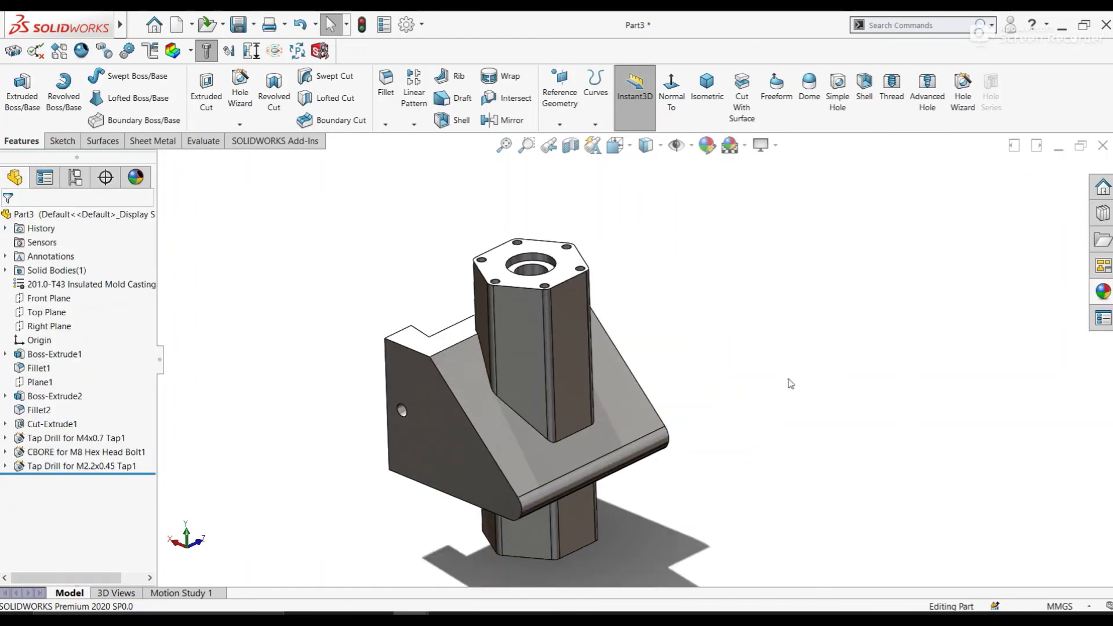
pyautogui.moveTo(531, 403)
pyautogui.mouseDown(button='middle')
pyautogui.moveTo(675, 417)
pyautogui.moveTo(594, 358)
pyautogui.moveTo(558, 353)
pyautogui.moveTo(787, 214)
pyautogui.mouseUp(button='middle')
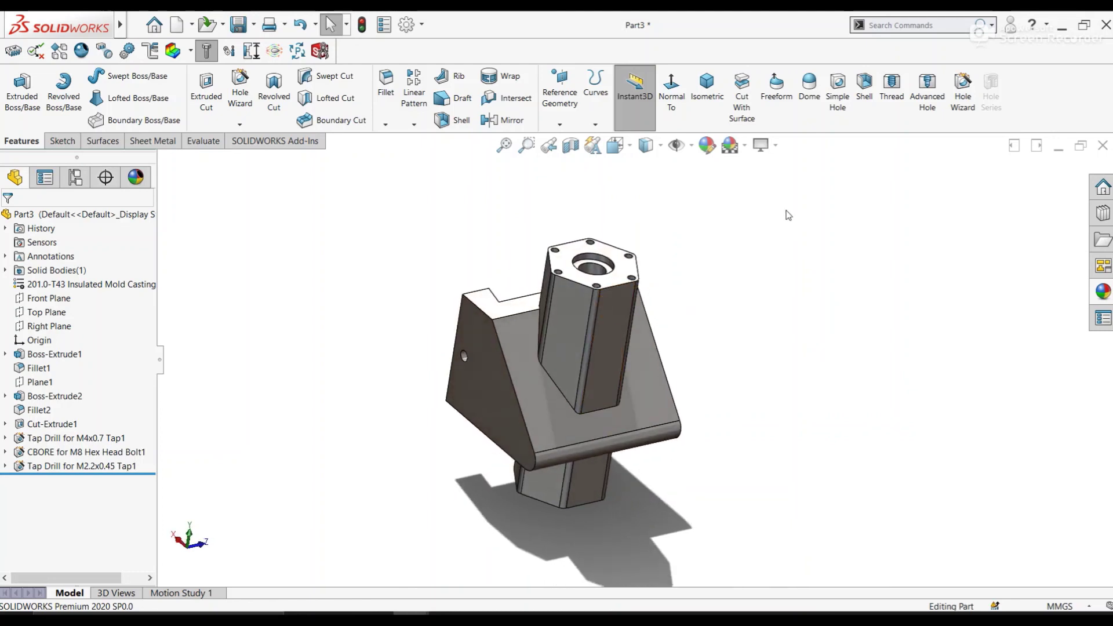
pyautogui.click(776, 146)
pyautogui.click(794, 165)
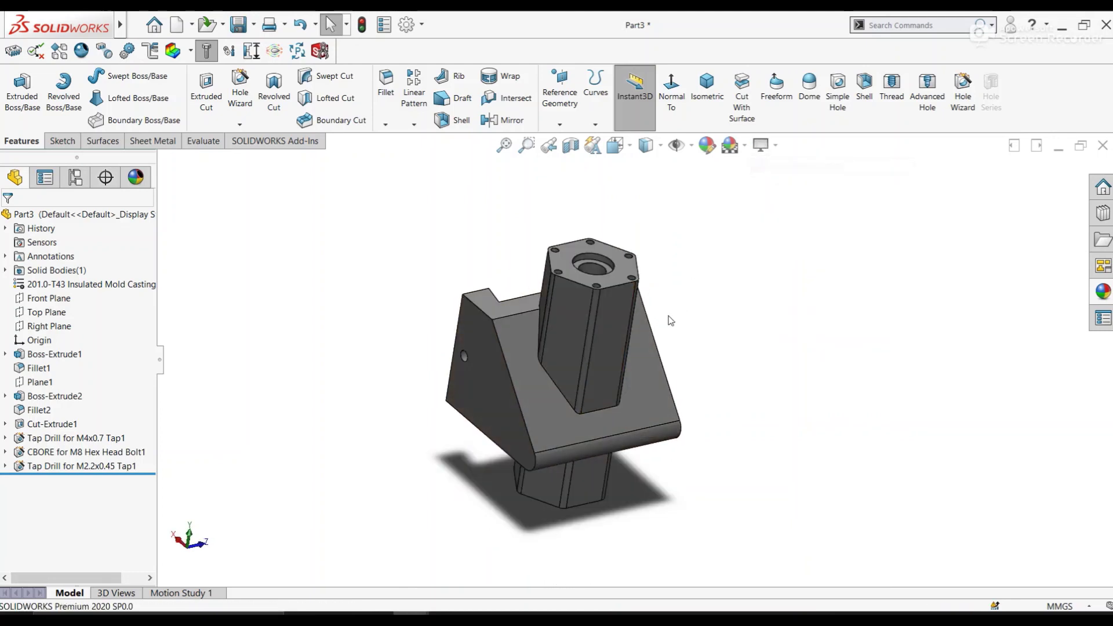
pyautogui.moveTo(625, 364); pyautogui.dragTo(626, 504, button='middle')
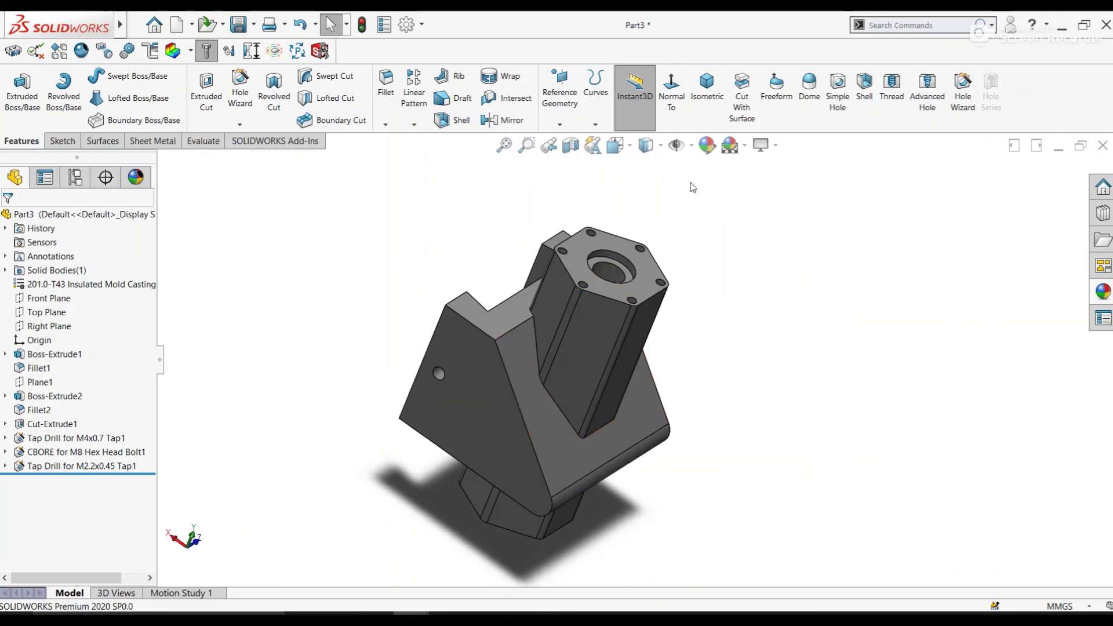
pyautogui.moveTo(626, 504); pyautogui.dragTo(597, 469, button='middle')
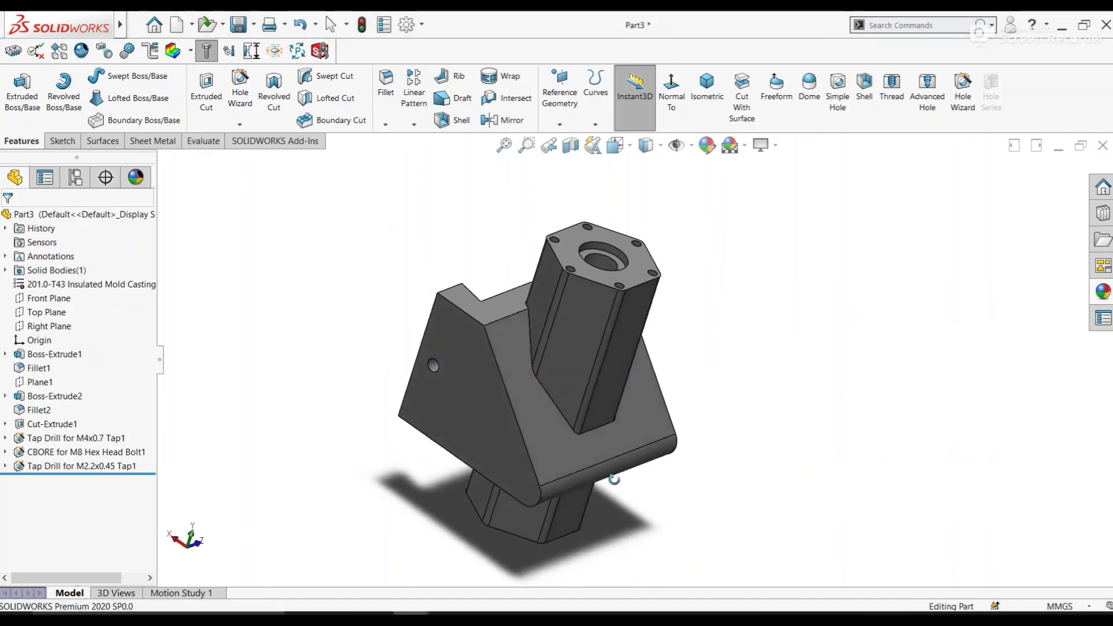
pyautogui.scroll(-2, 641, 477)
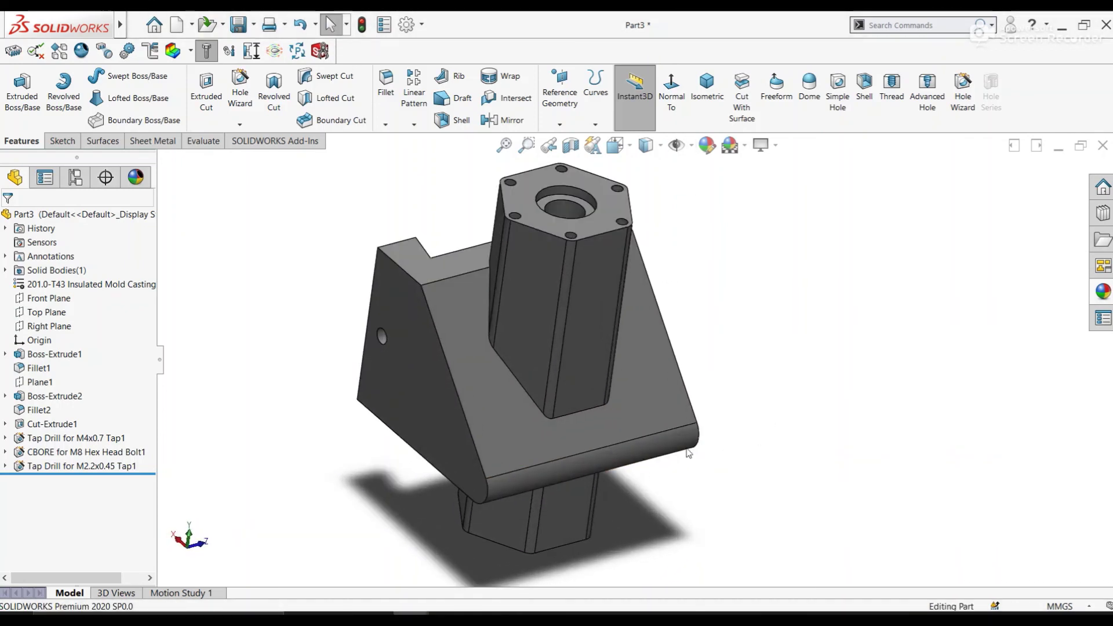